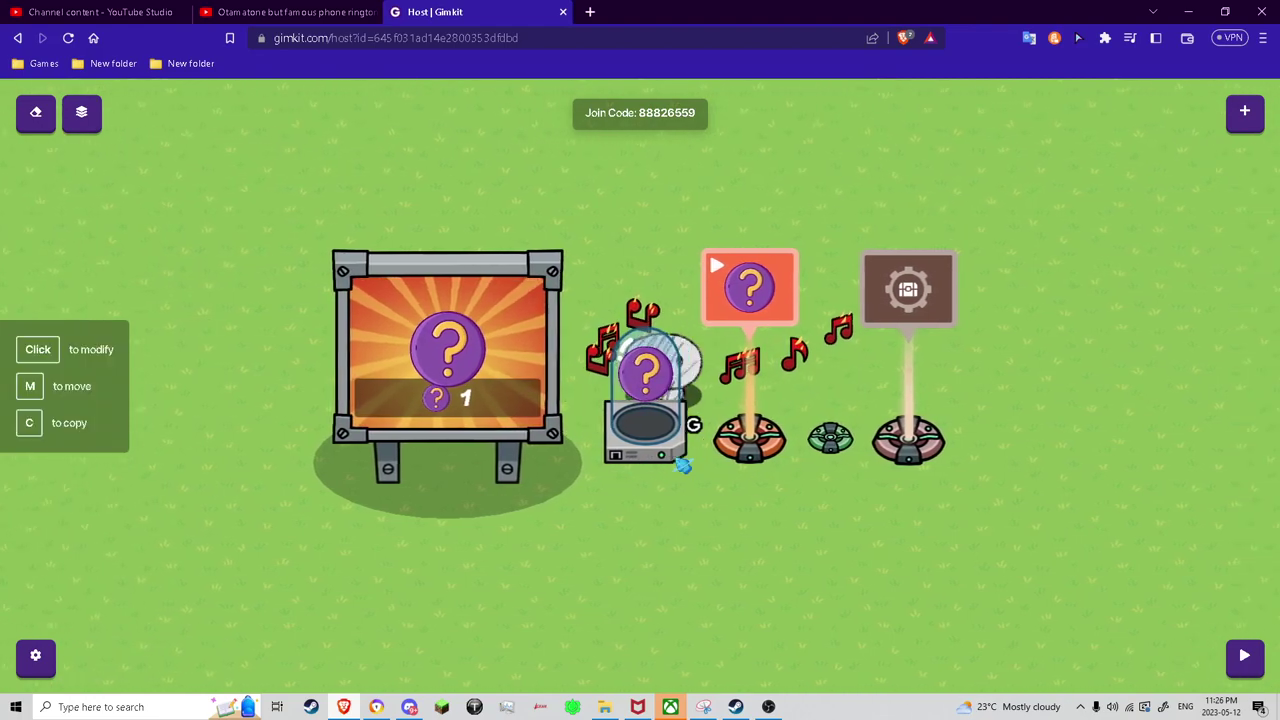
Step: Walk the character around the map and glance at other browser tabs before returning to Gimkit
key("Right")
key("Down")
key("Left")
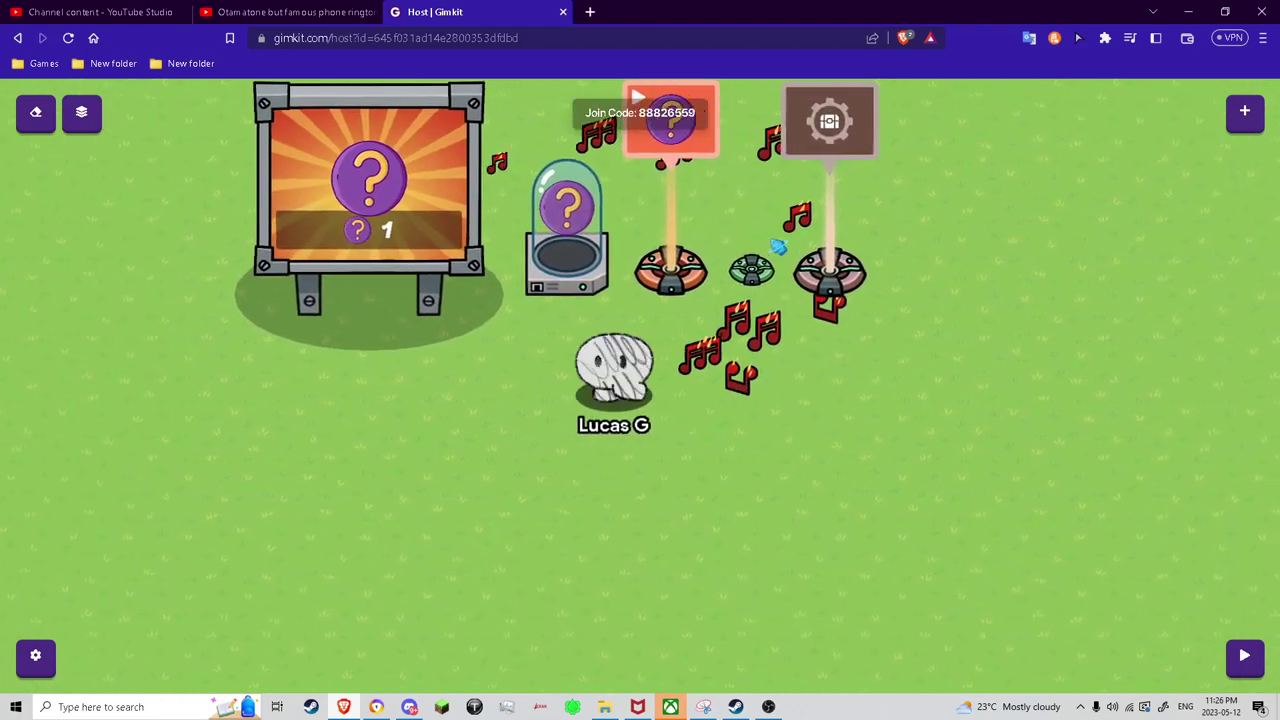
key("Right")
key("Up")
key("Right")
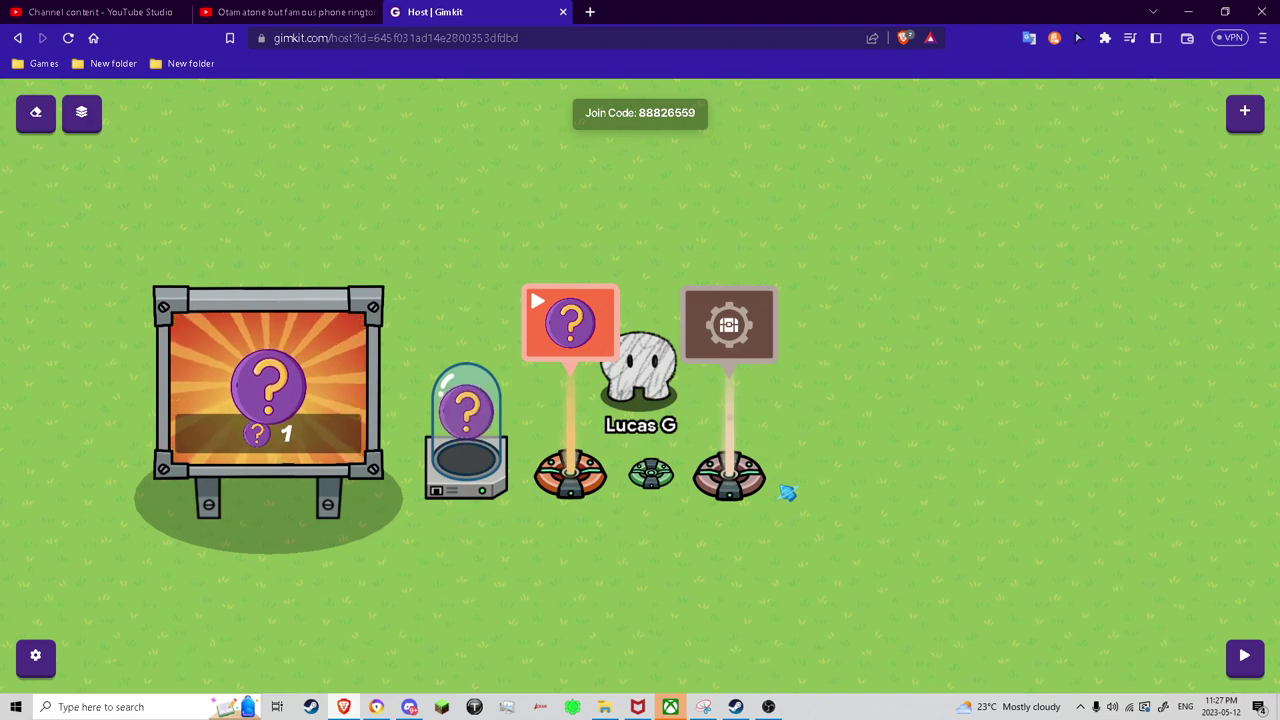
key("Down")
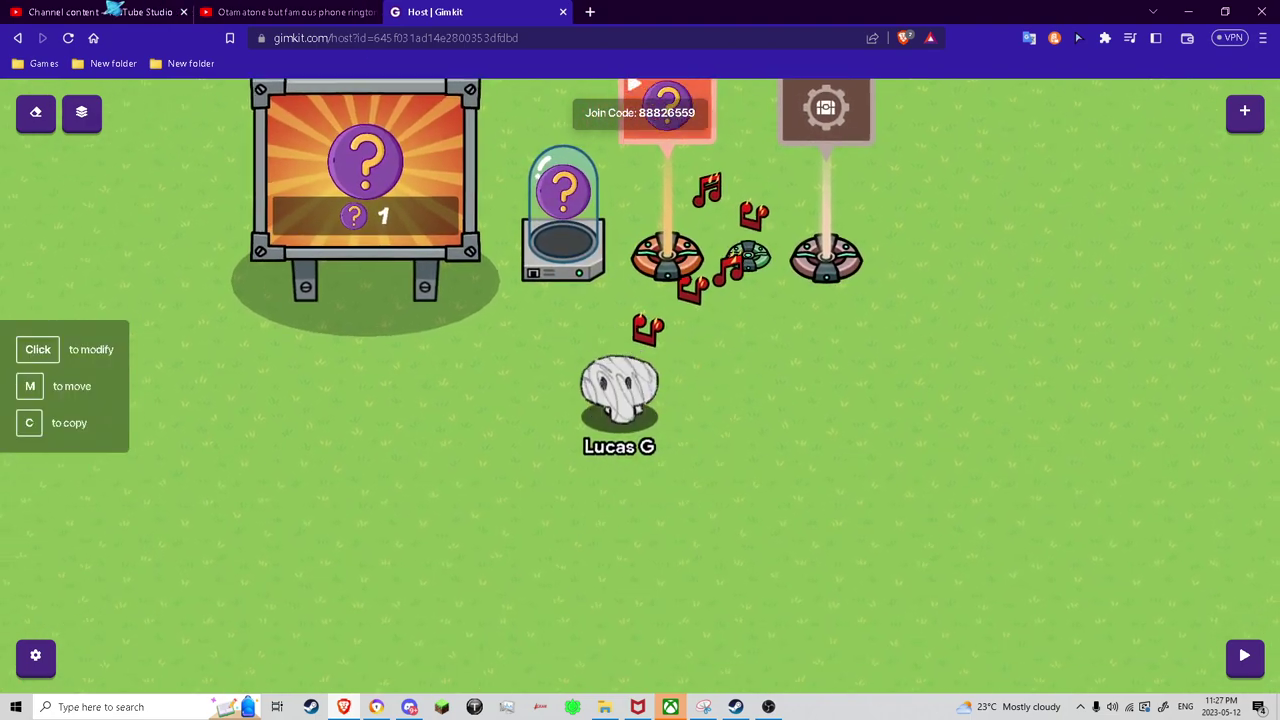
left_click(104, 11)
left_click(283, 12)
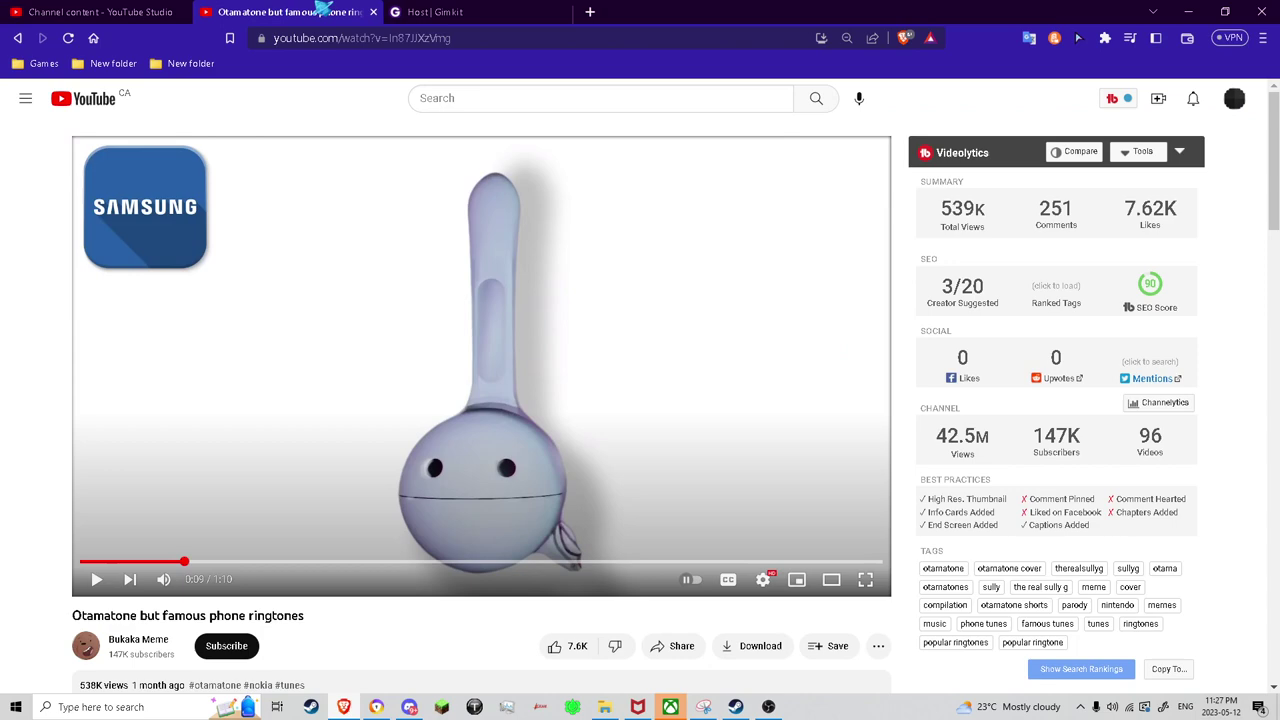
left_click(433, 11)
Step: Browse the inventory devices in the add panel, then walk the character to the vending machine
key("Up")
key("Right")
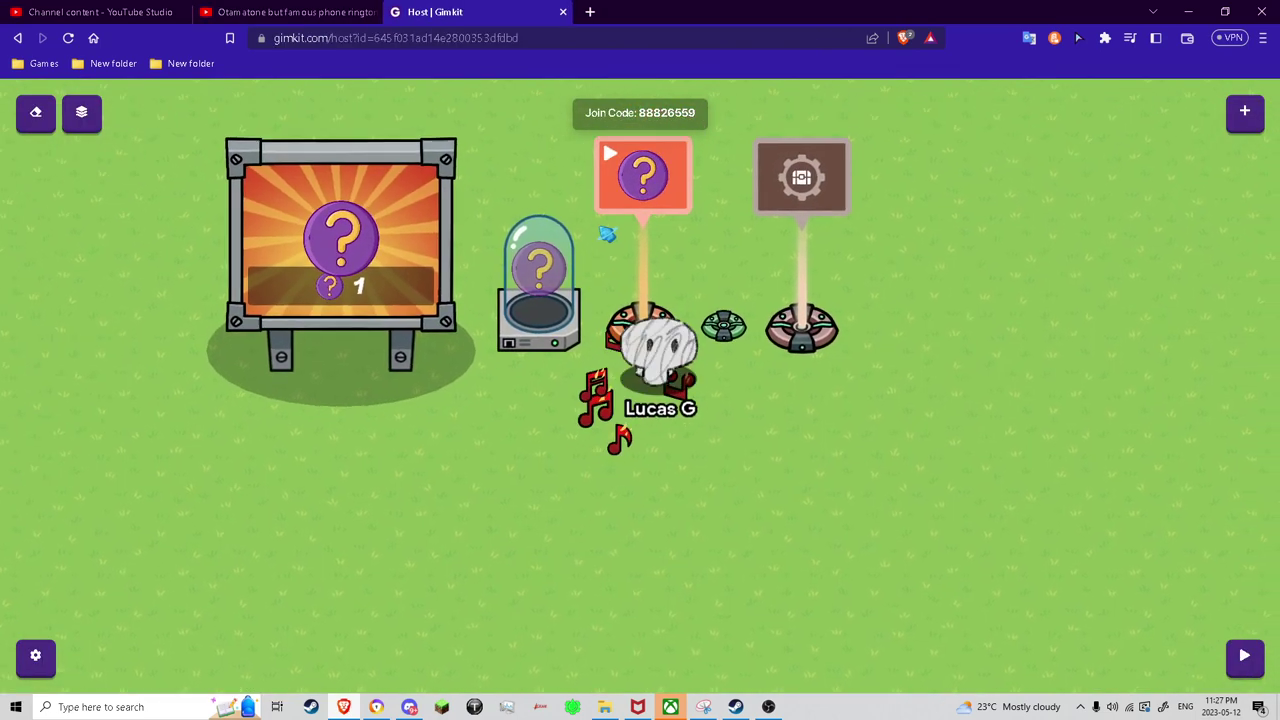
key("Down")
key("Left")
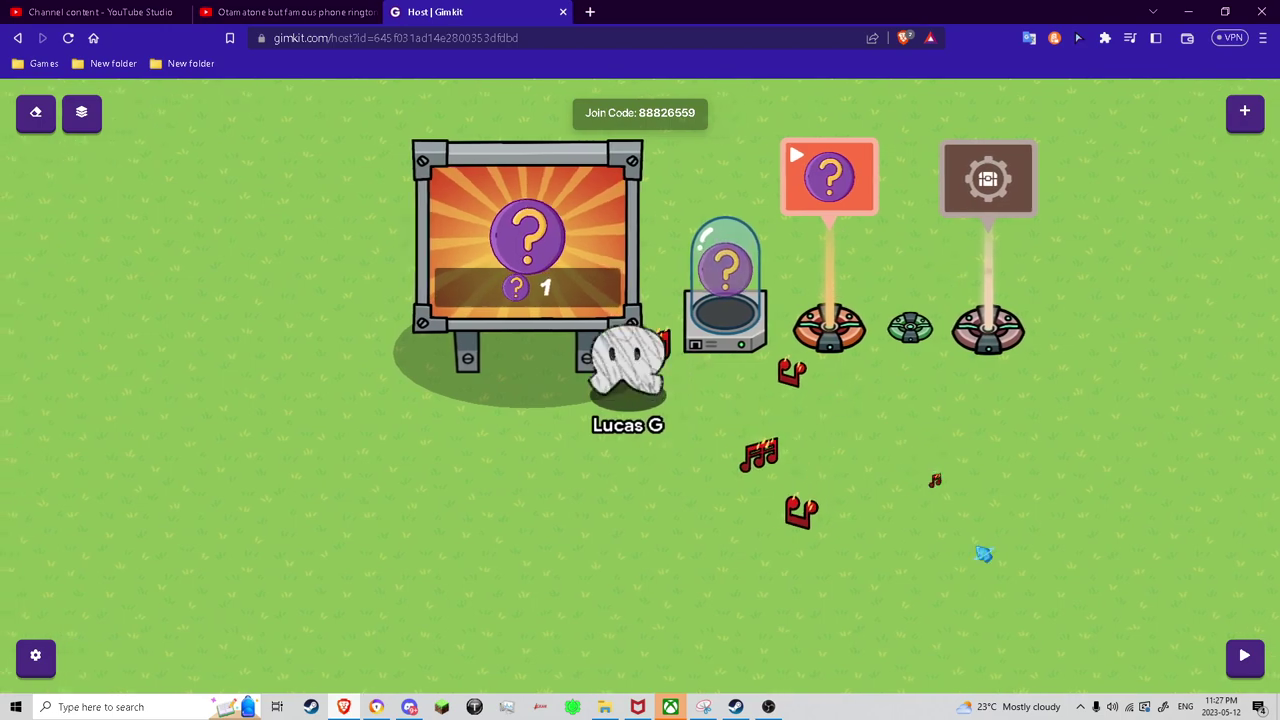
key("Down")
key("Left")
key("Right")
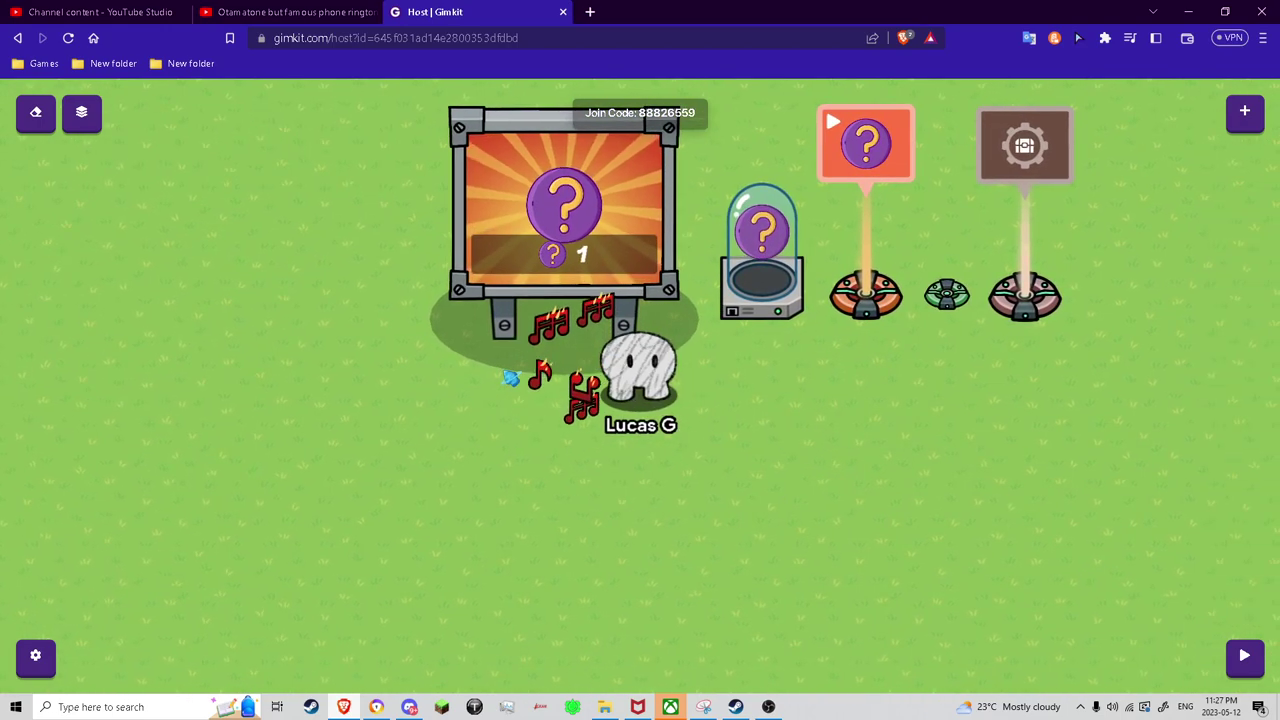
key("Right")
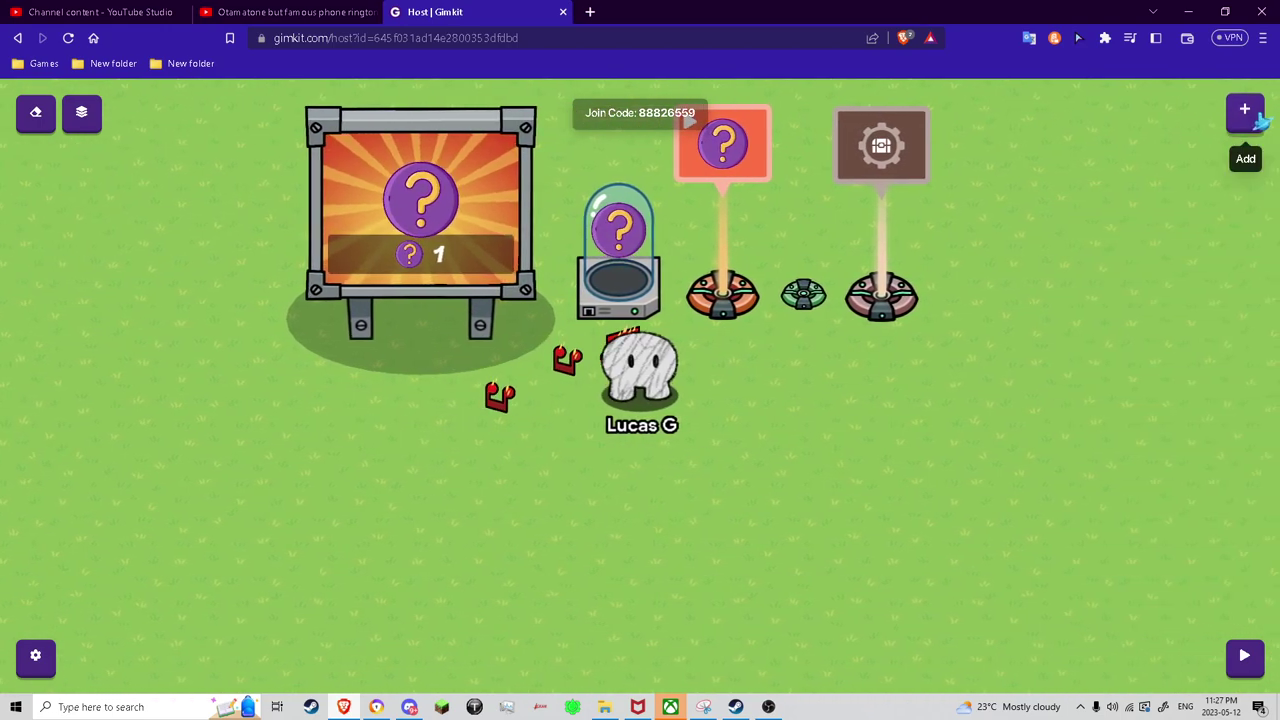
left_click(1245, 111)
left_click(1108, 335)
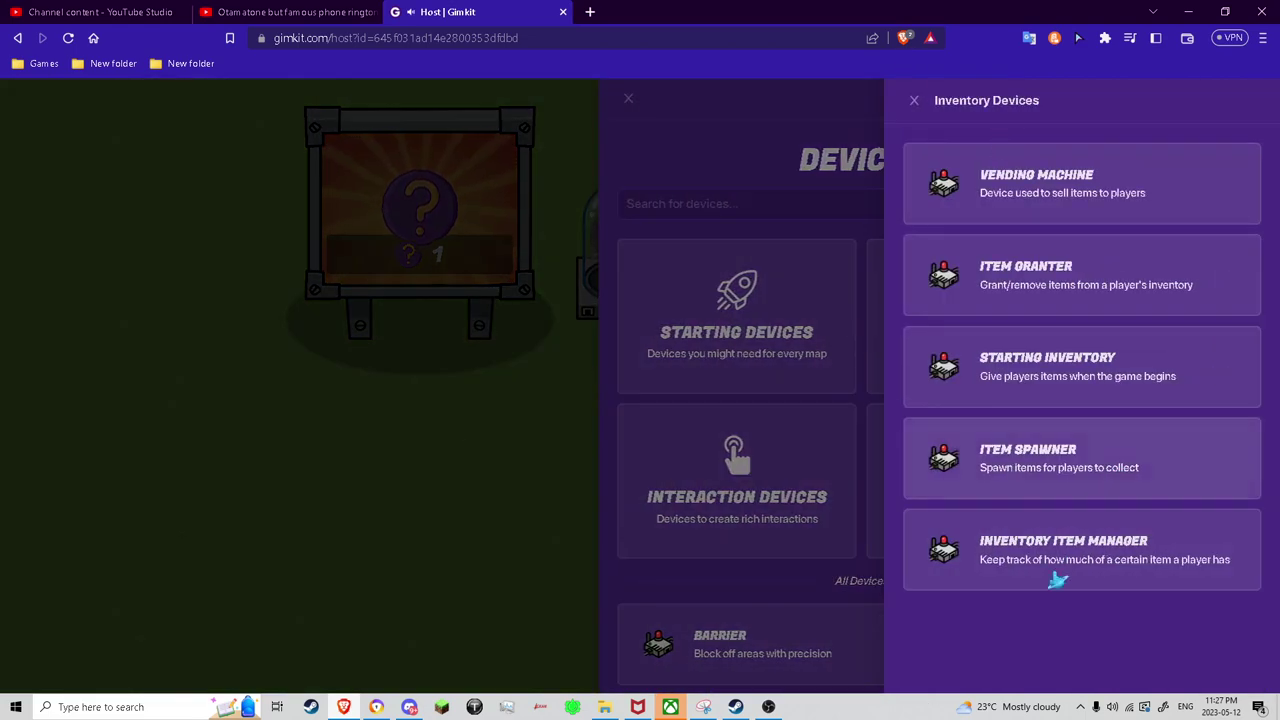
left_click(914, 100)
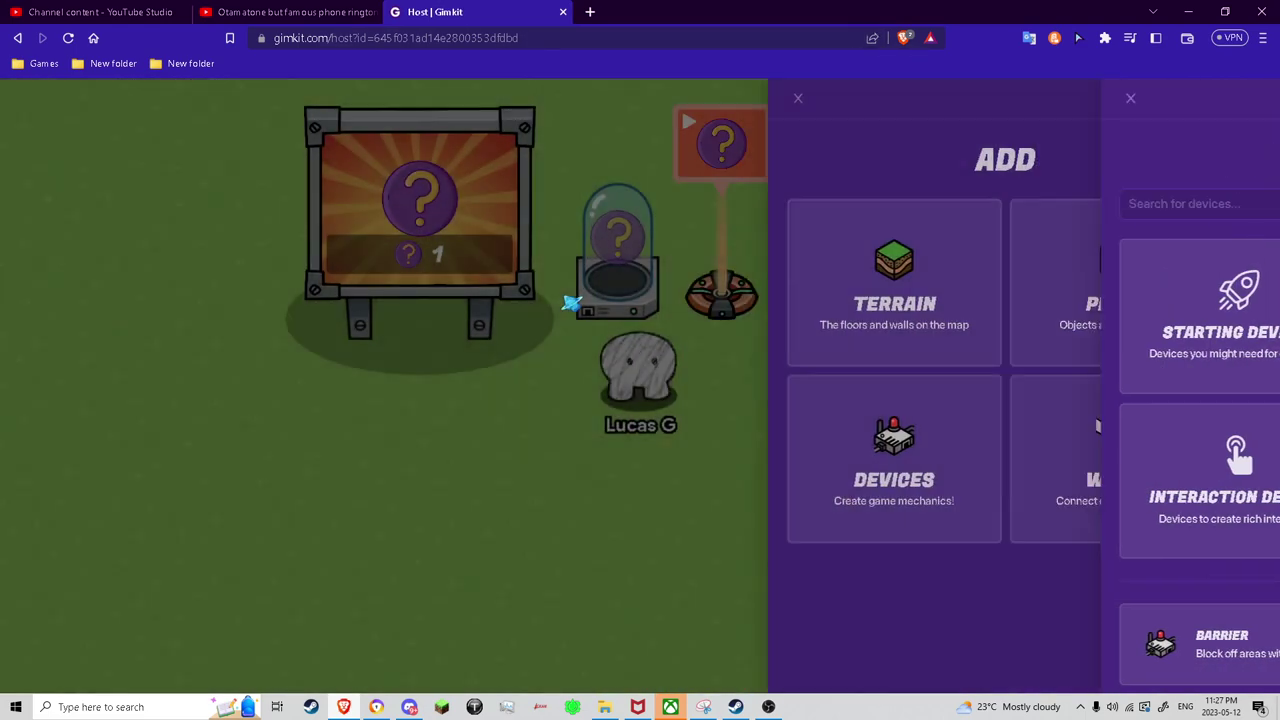
key("Left")
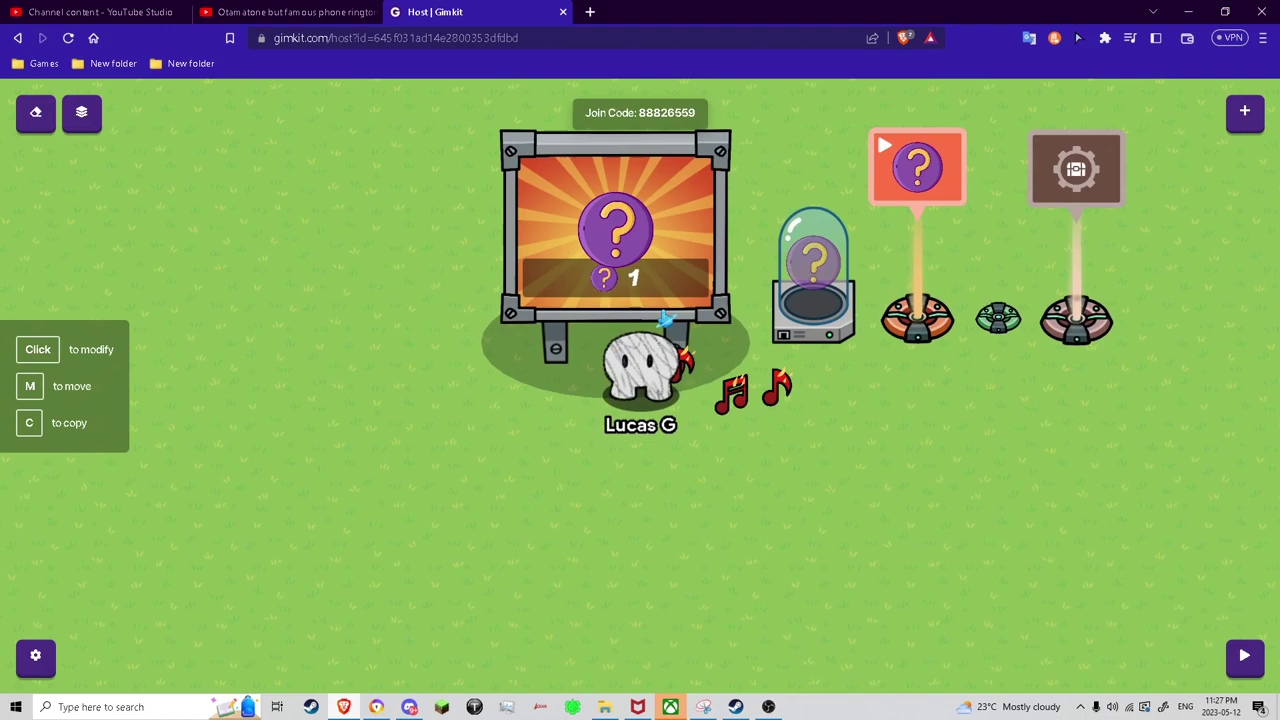
Step: In the vending machine's options, set the Required Item Amount to 0
left_click(903, 646)
left_click(1229, 141)
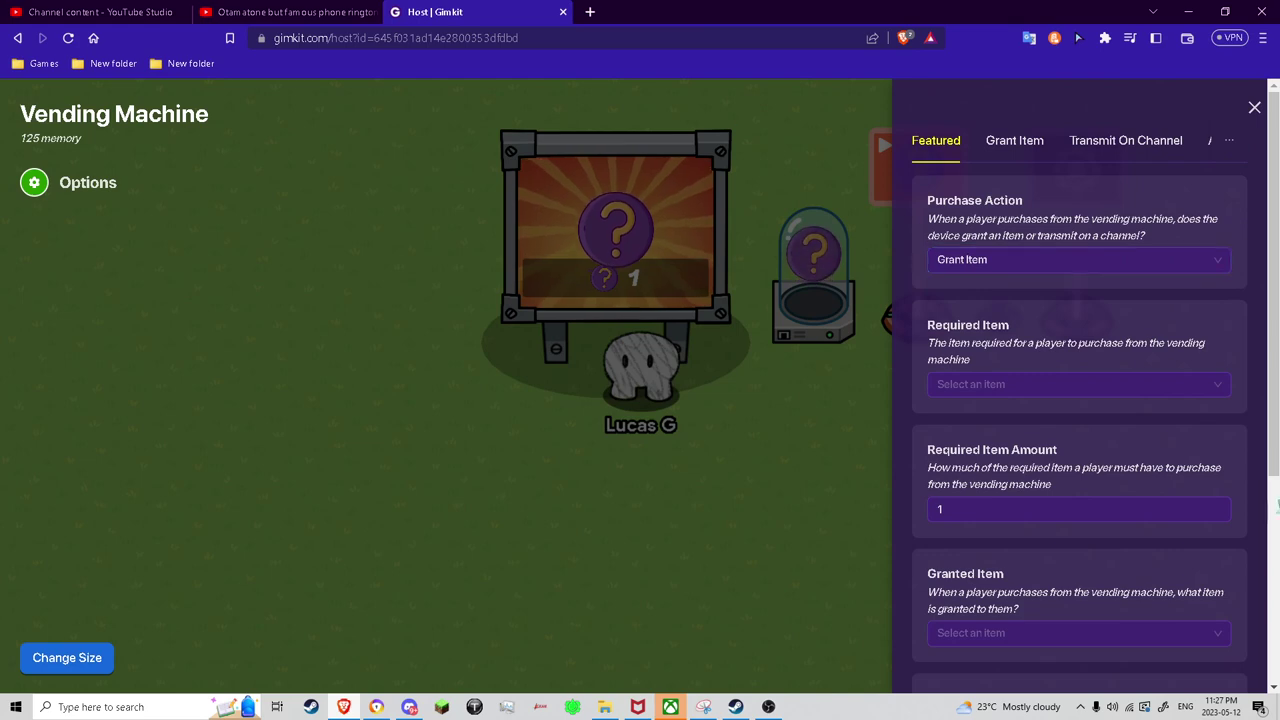
scroll(985, 493, "down", 3)
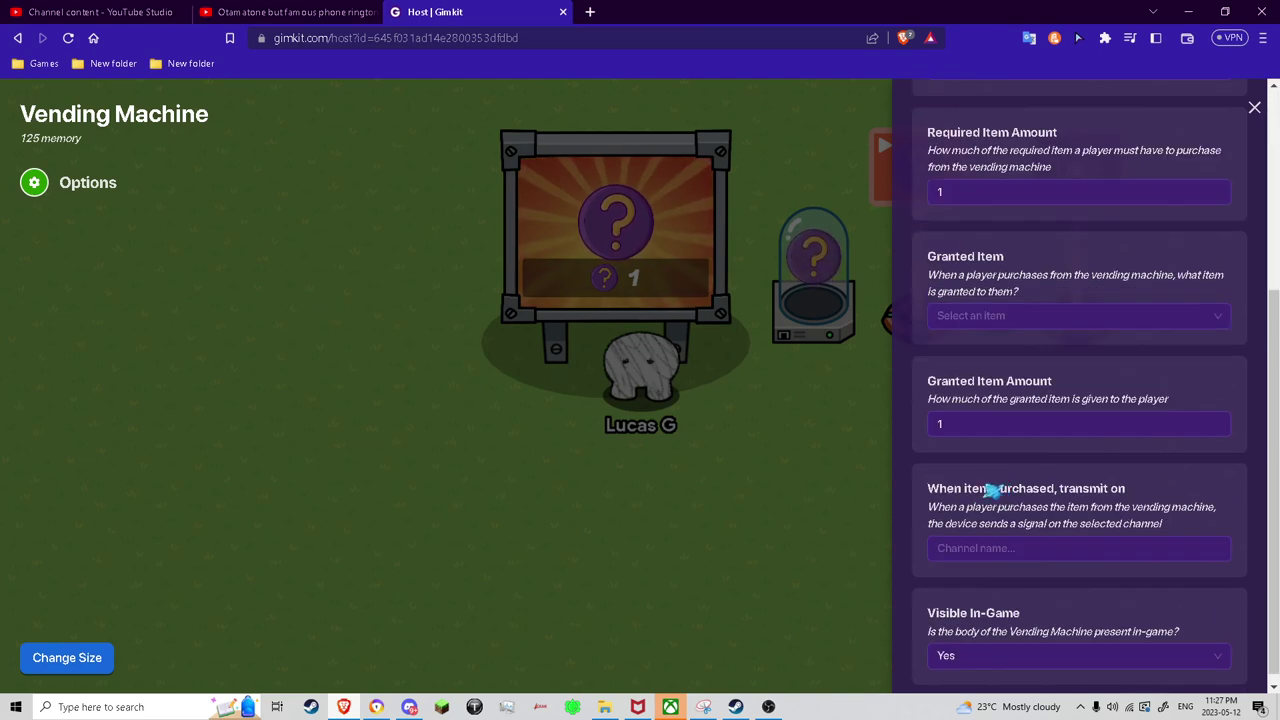
scroll(975, 485, "up", 3)
left_click(1030, 383)
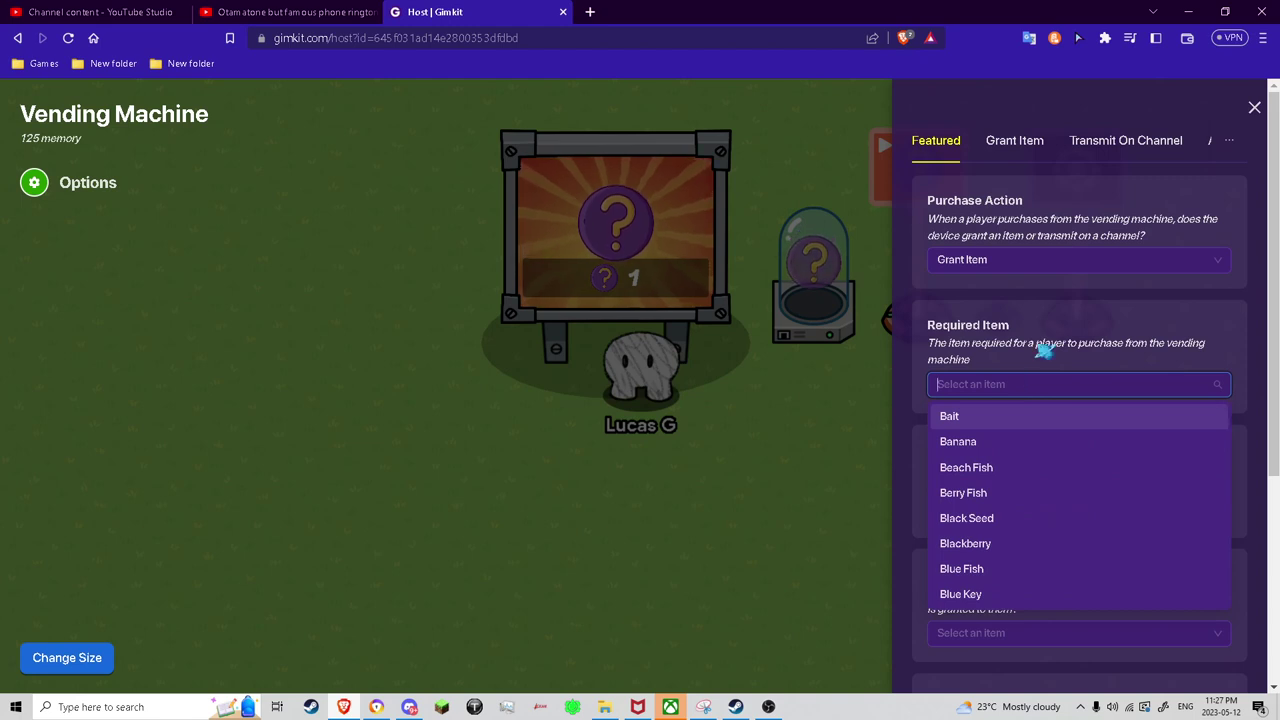
left_click(1045, 349)
left_click(985, 509)
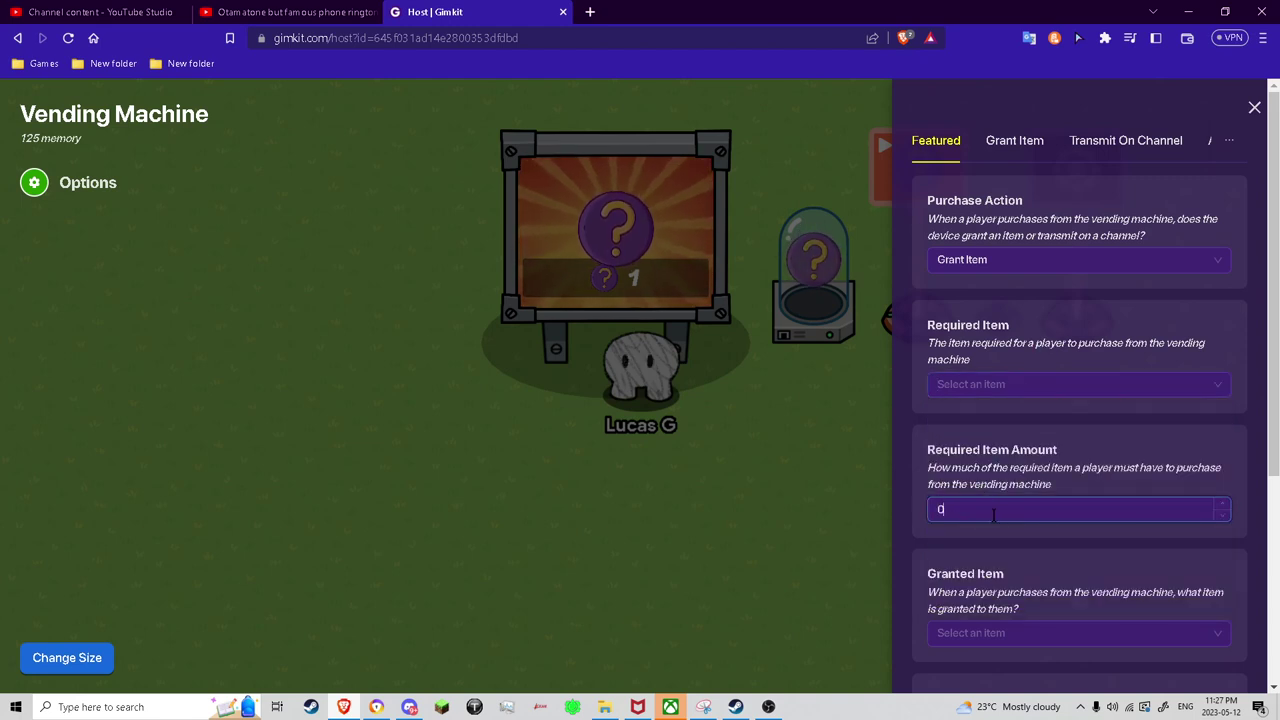
left_click(1010, 573)
Step: Set the vending machine's Granted Item to Blue Fish and its Required Item to Bait
left_click(985, 384)
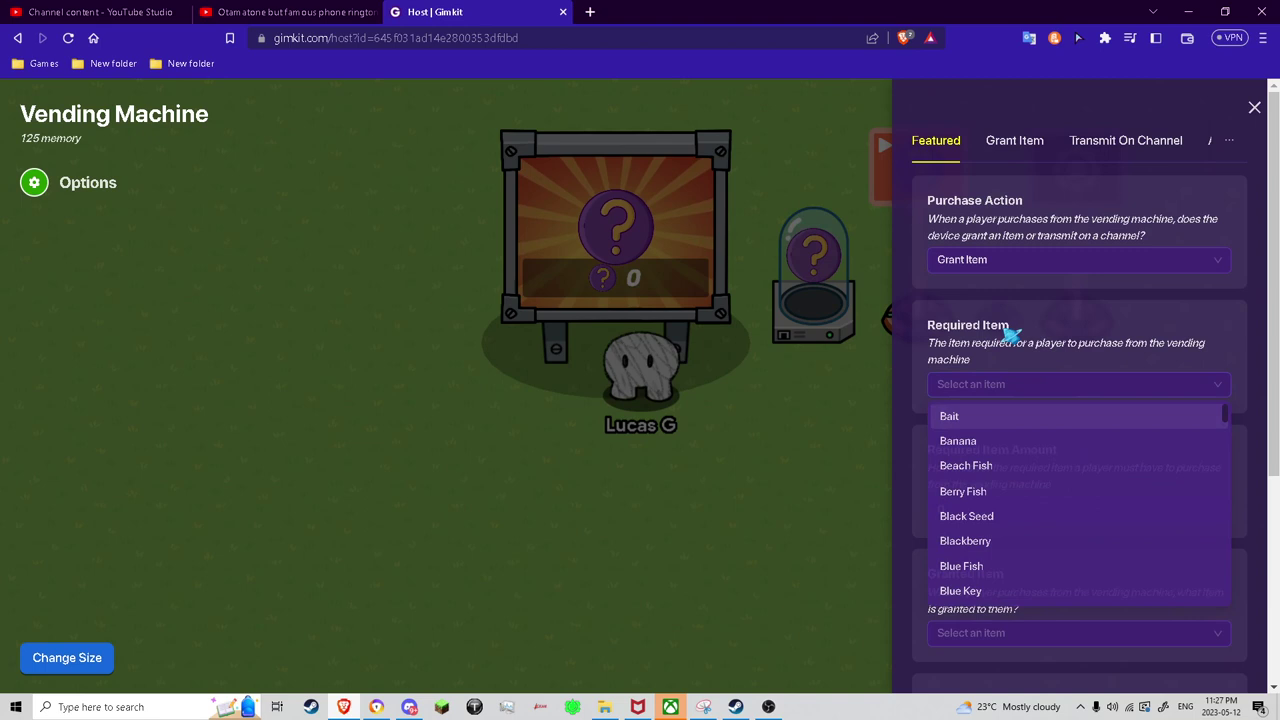
scroll(1008, 340, "down", 1)
left_click(983, 528)
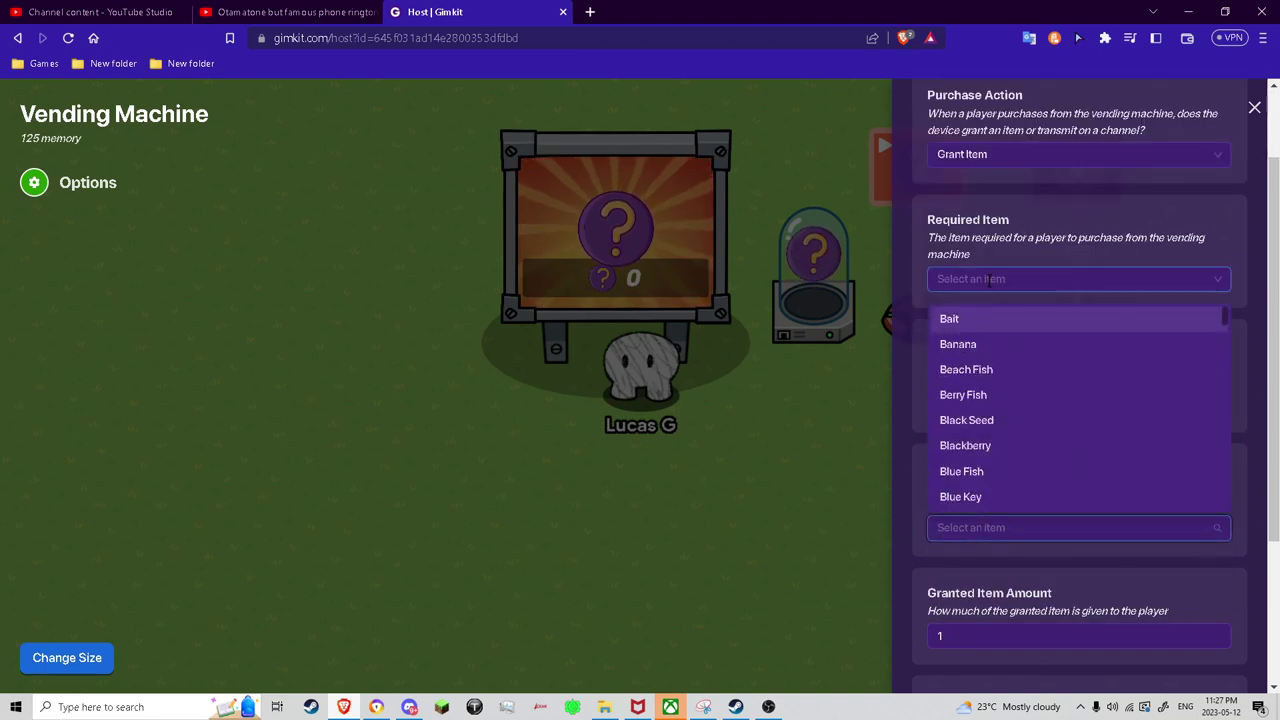
left_click(1000, 474)
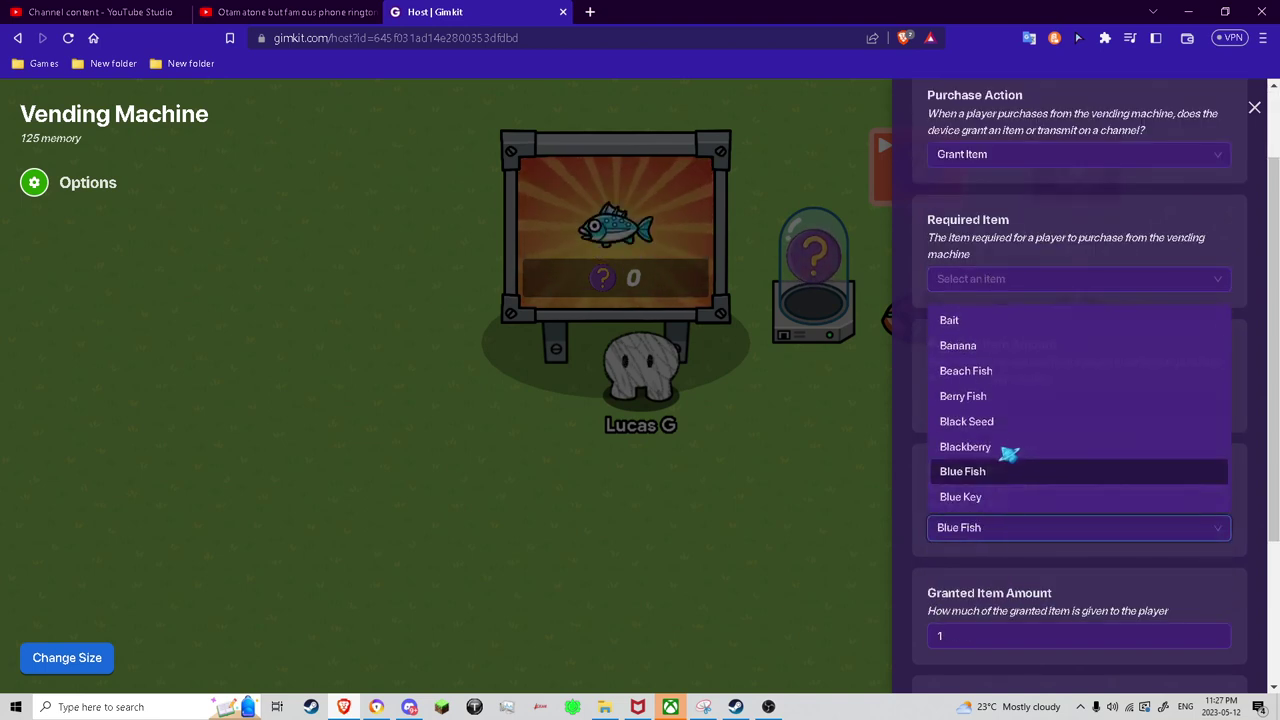
left_click(962, 380)
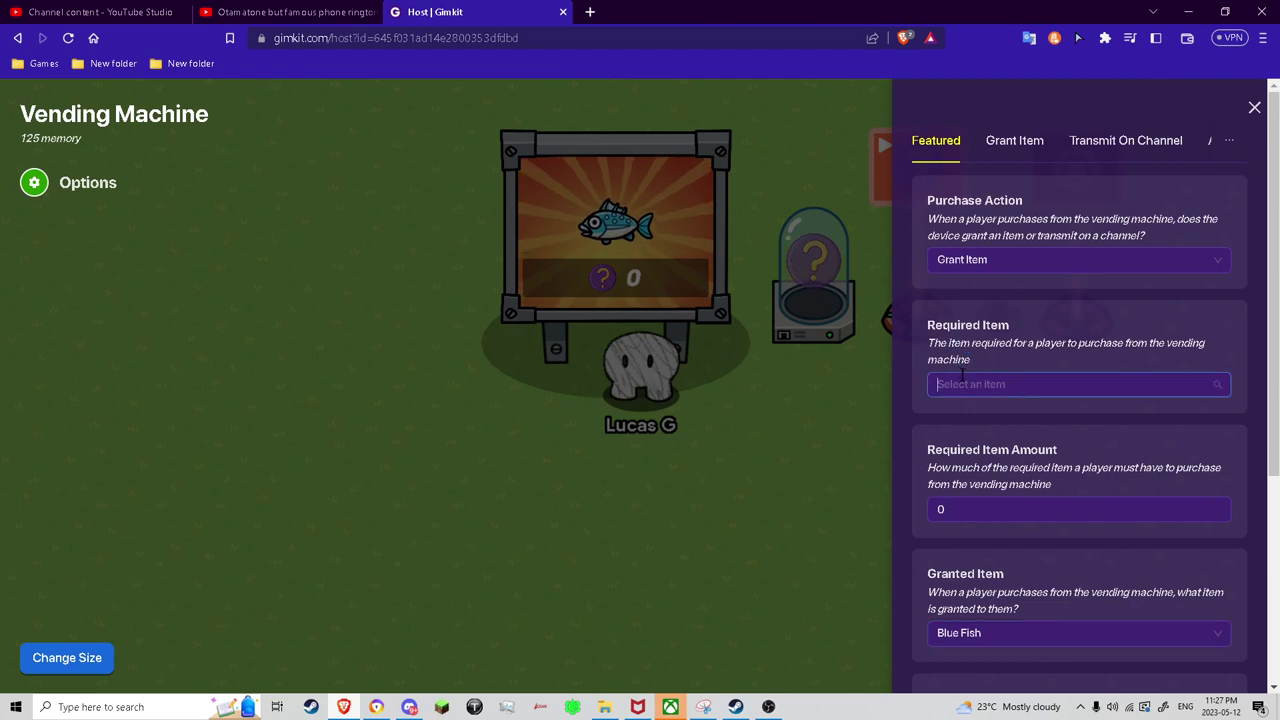
left_click(950, 415)
scroll(1005, 320, "down", 3)
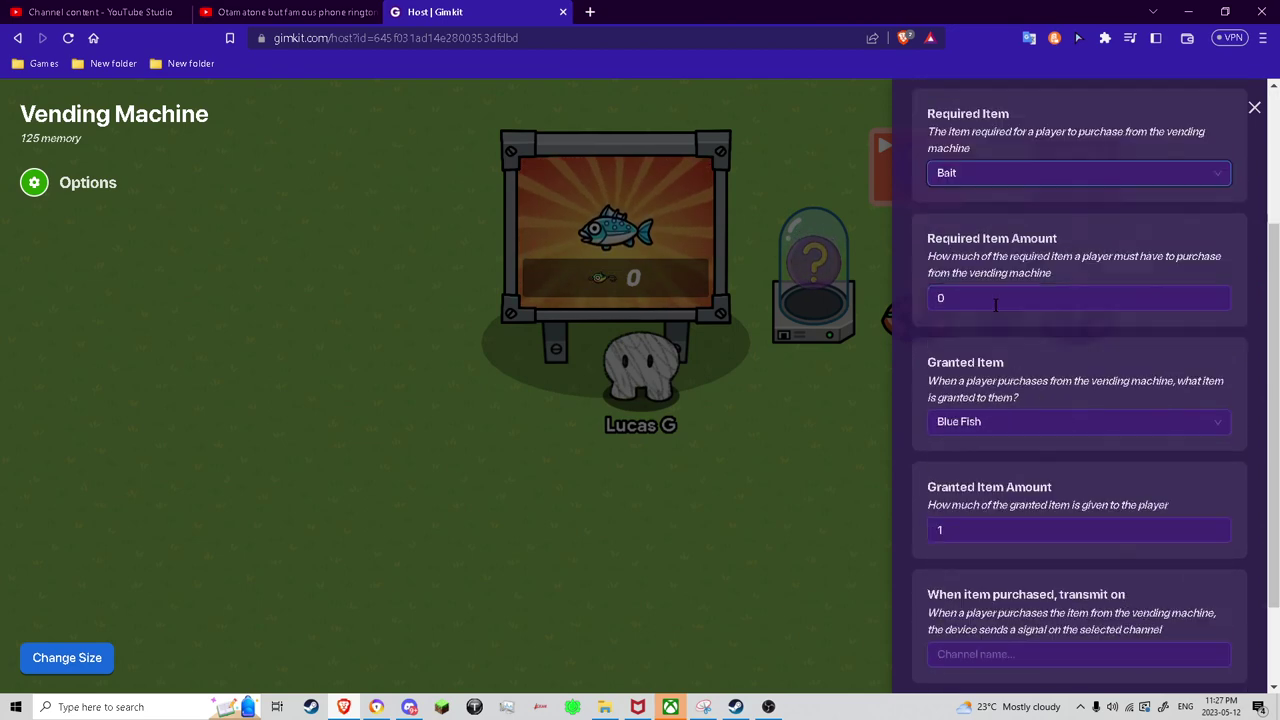
left_click(988, 534)
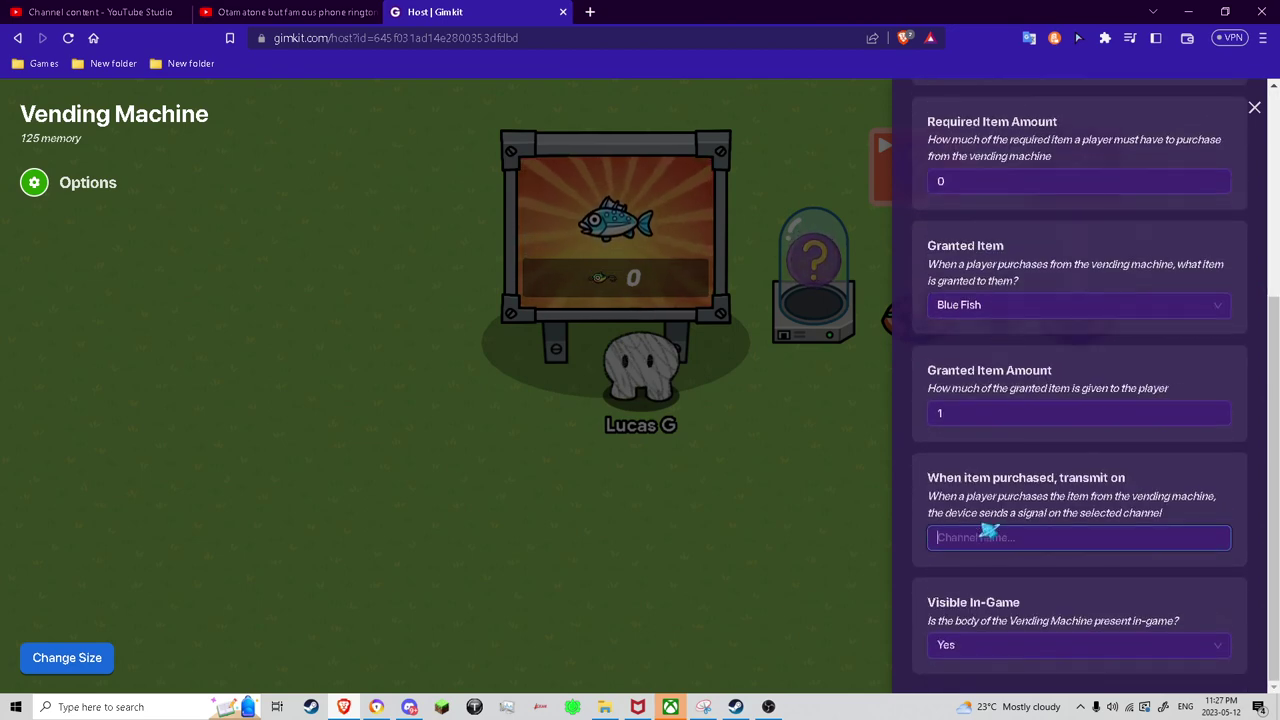
Step: Close the vending machine options and place a spawn pad, found by searching 'spaw', beside the character
left_click(654, 470)
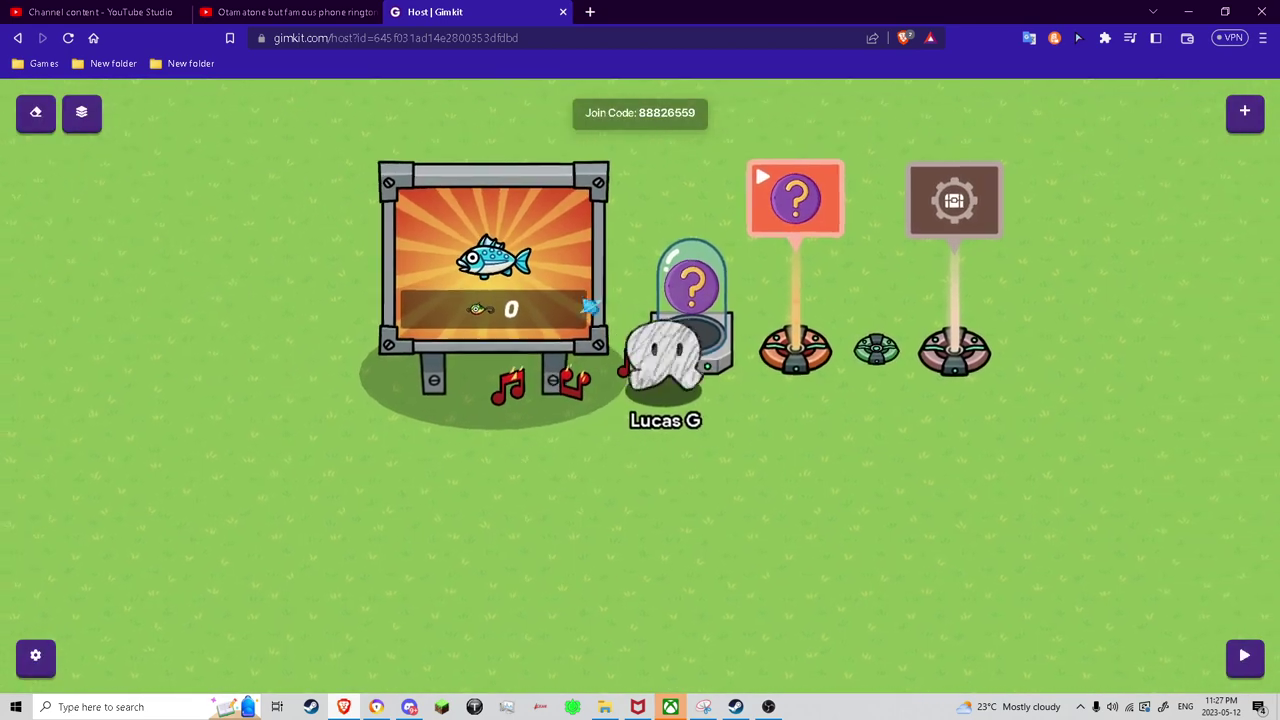
key("d")
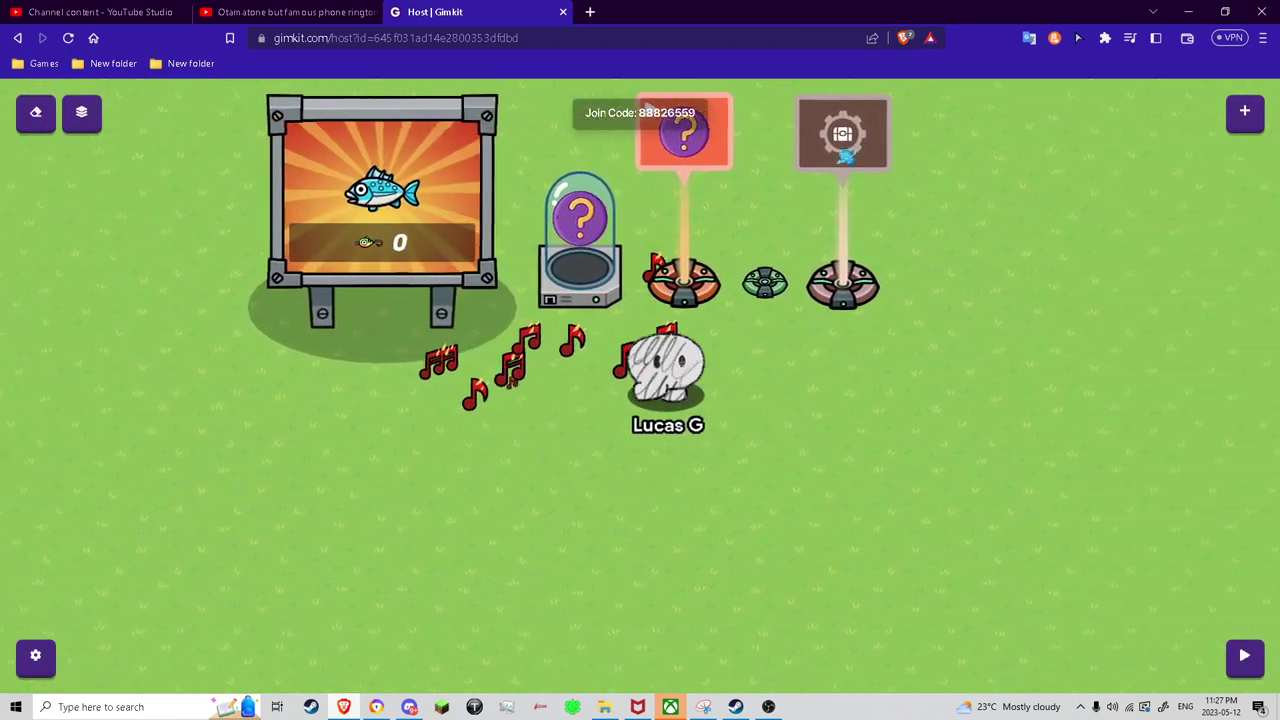
left_click(1245, 115)
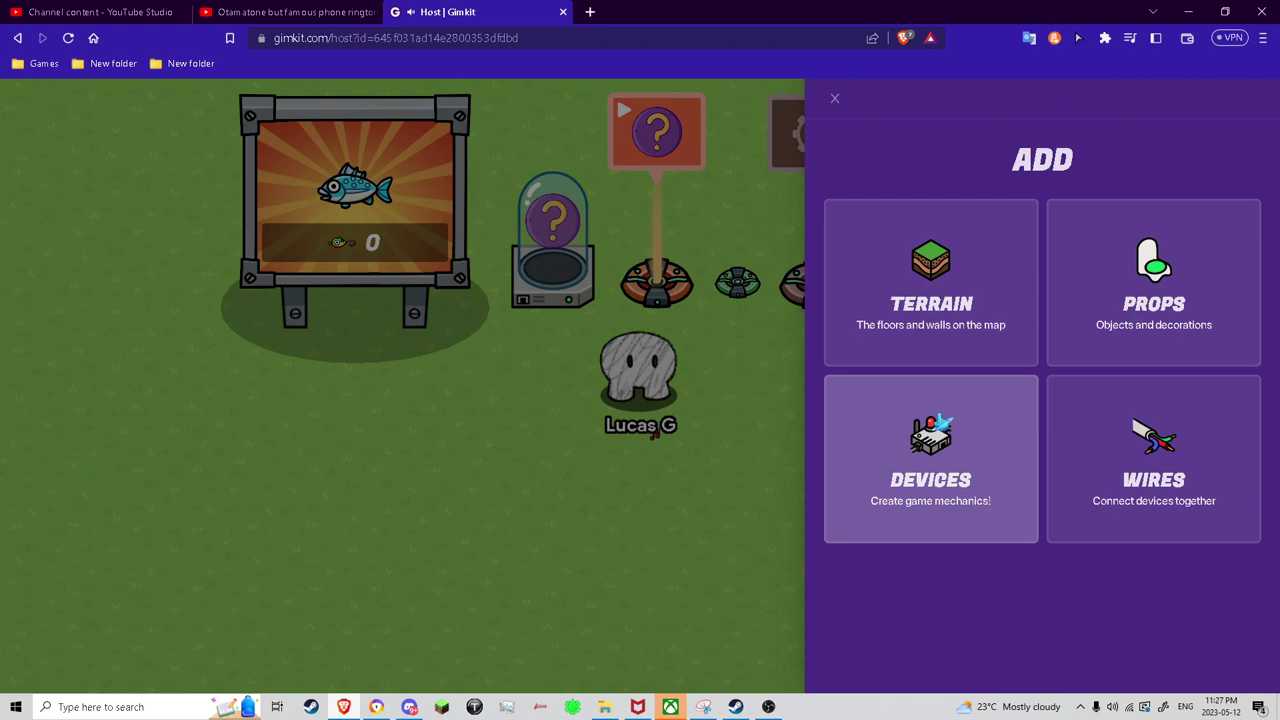
left_click(940, 455)
scroll(922, 560, "down", 3)
scroll(920, 560, "down", 2)
scroll(910, 400, "up", 5)
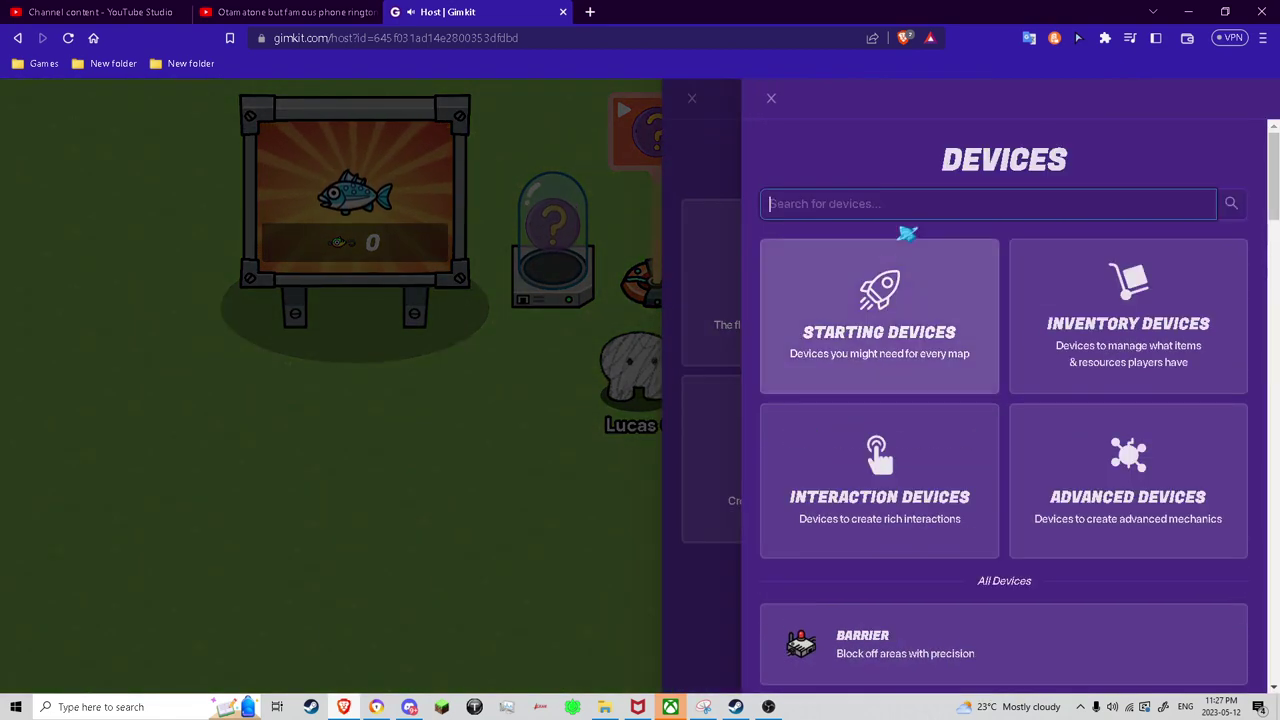
left_click(905, 210)
type("spaw")
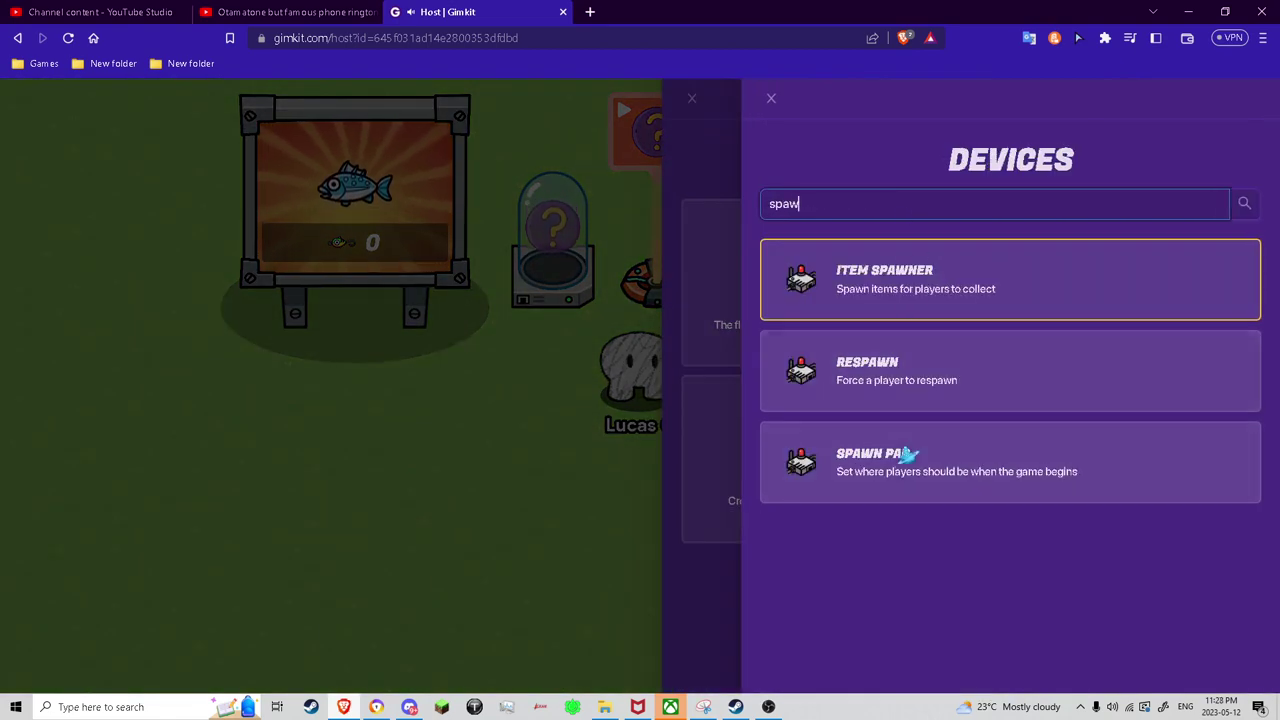
left_click(905, 455)
left_click(614, 392)
Step: Test-buy a Blue Fish from the vending machine in a live game, then end it and restore the map
left_click(1245, 111)
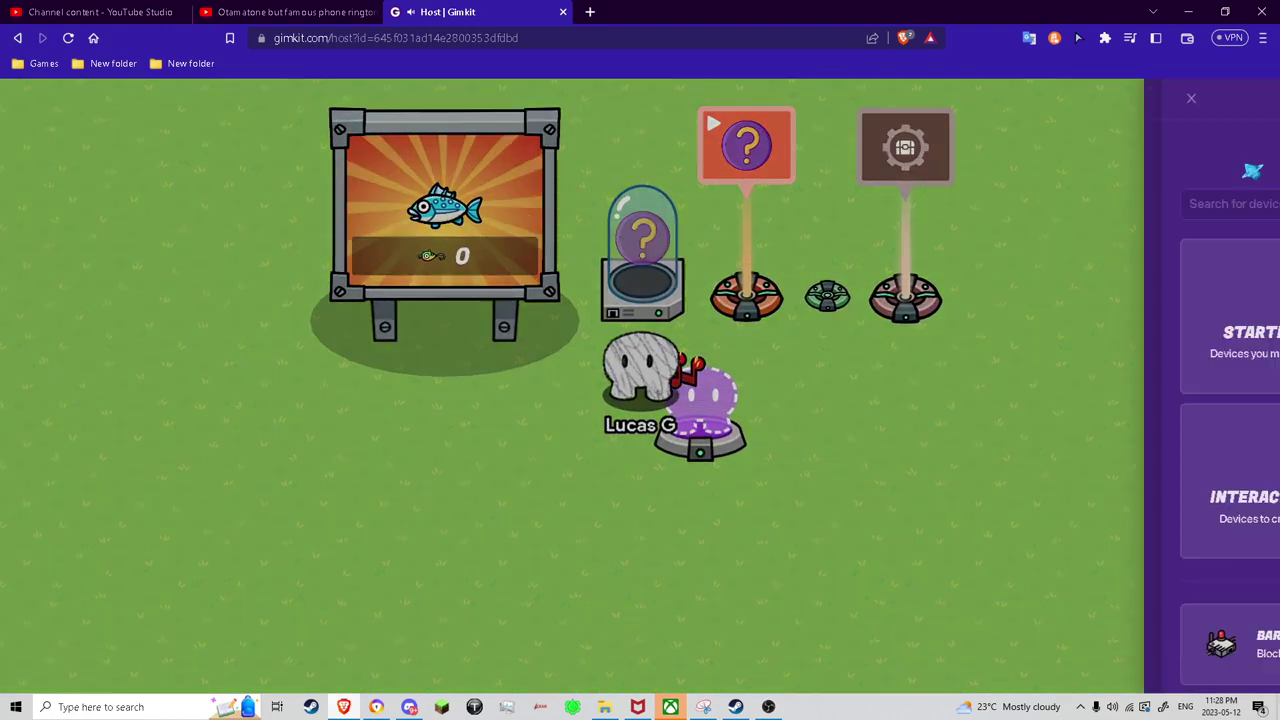
left_click(690, 97)
left_click(836, 101)
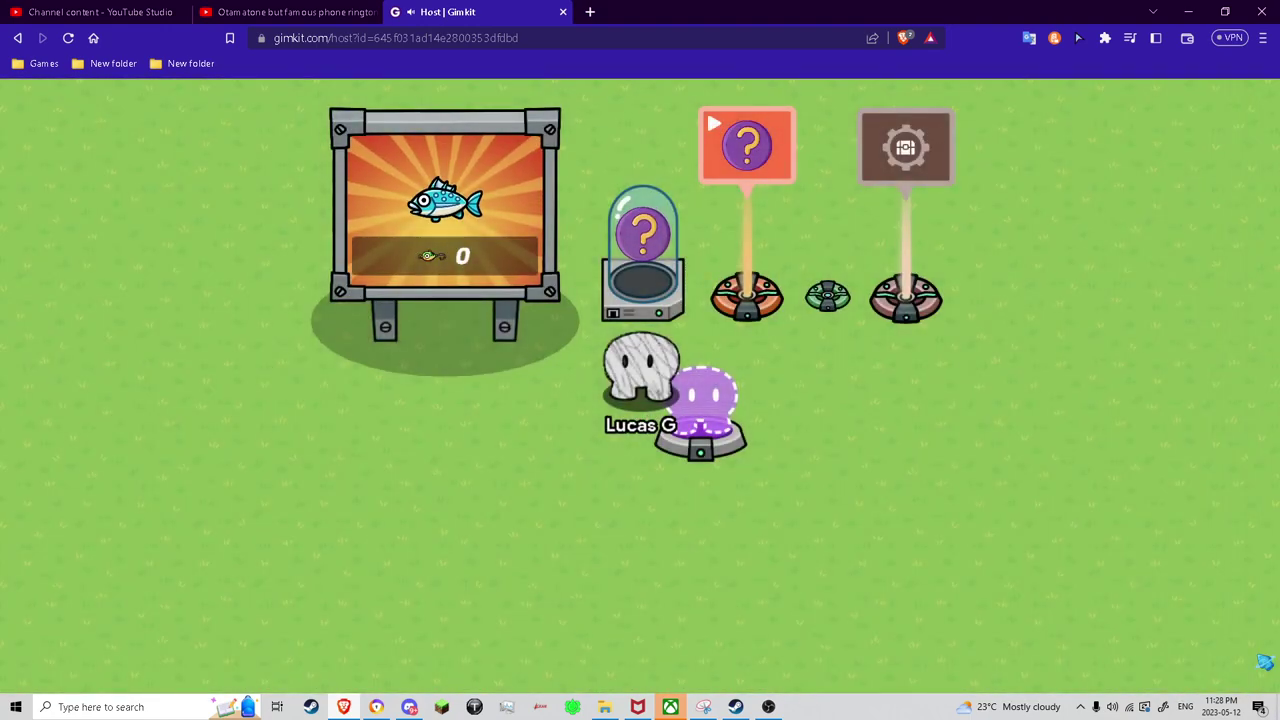
left_click(1245, 664)
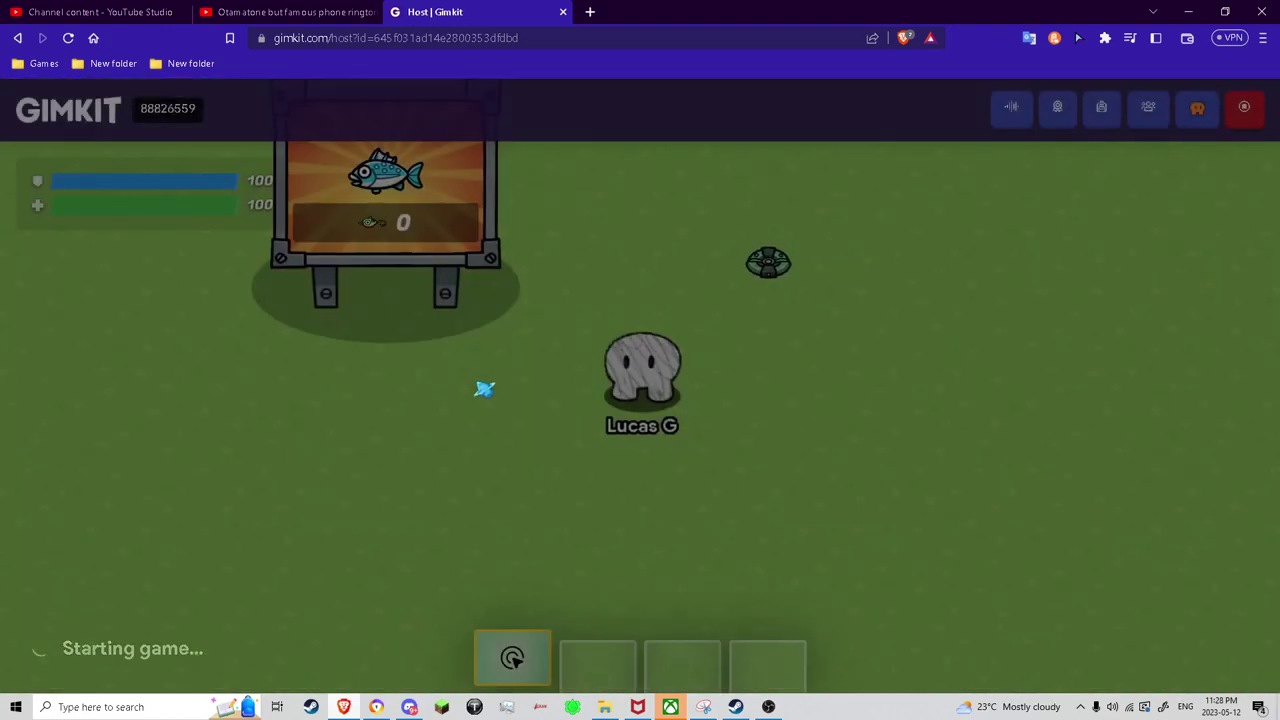
key("Left")
key("Return")
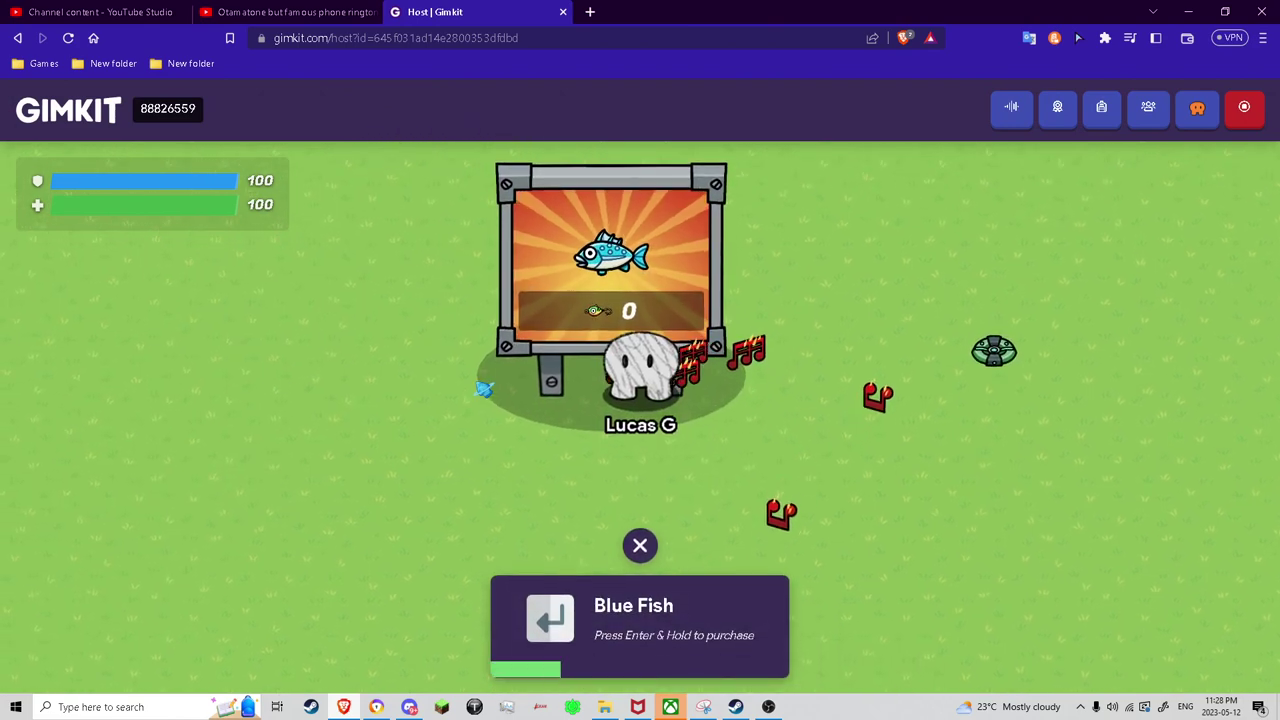
key("Down")
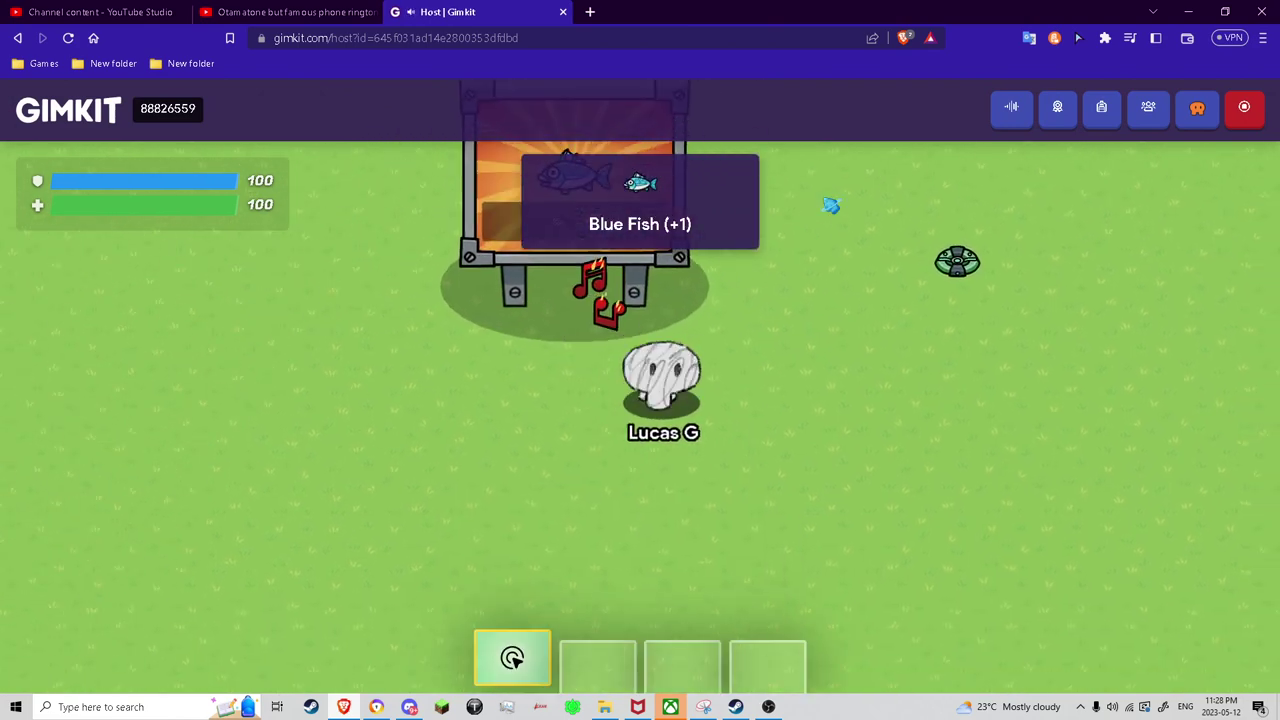
key("Right")
left_click(1244, 107)
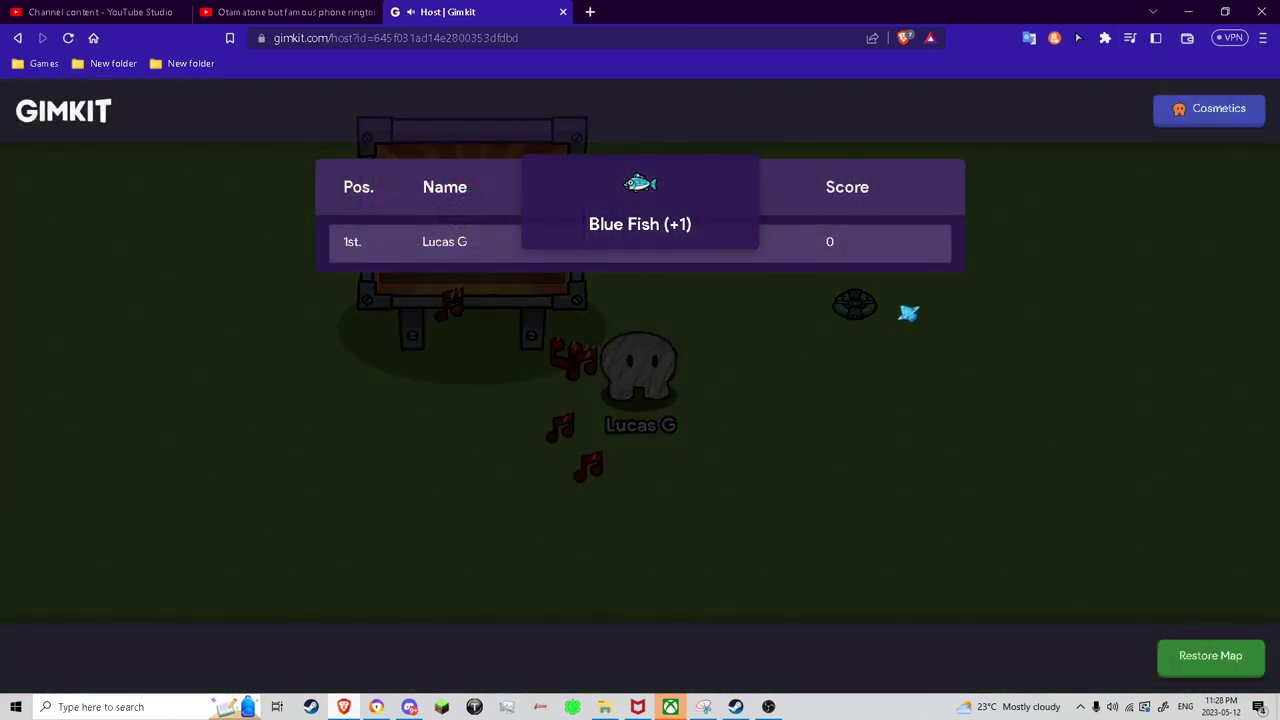
left_click(1210, 655)
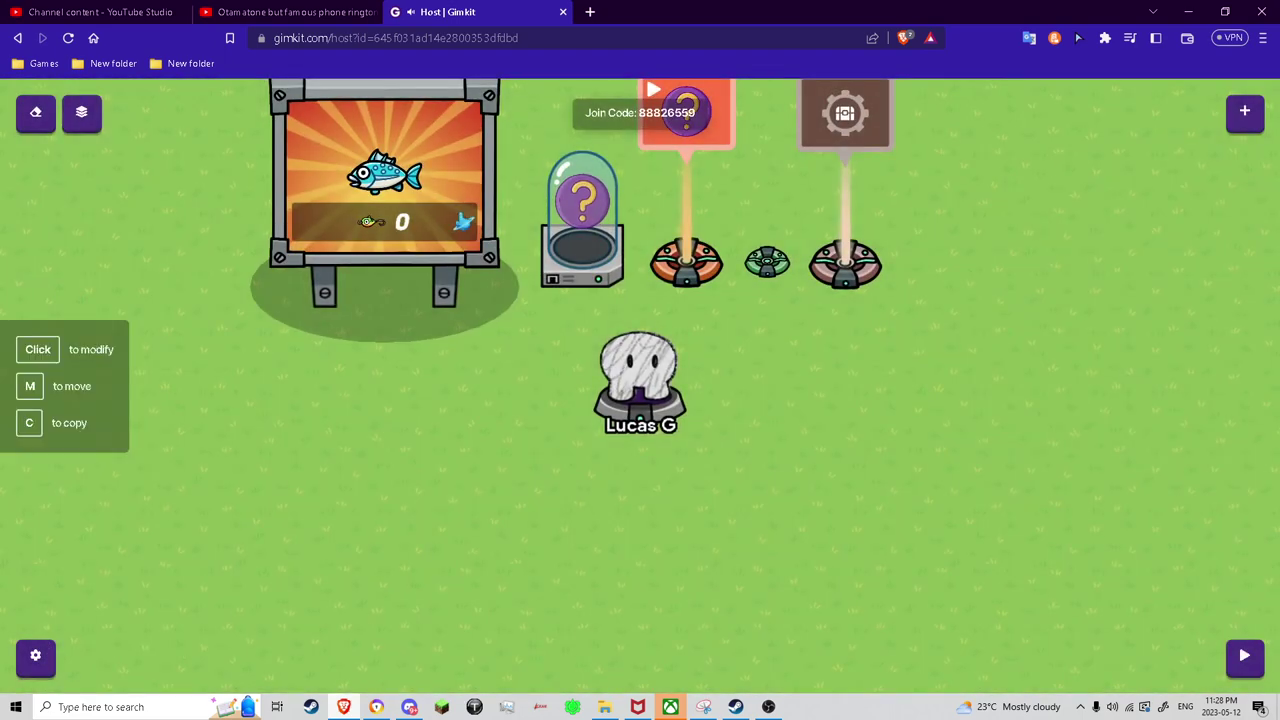
Step: Change the vending machine's Purchase Action to Transmit On Channel
left_click(330, 155)
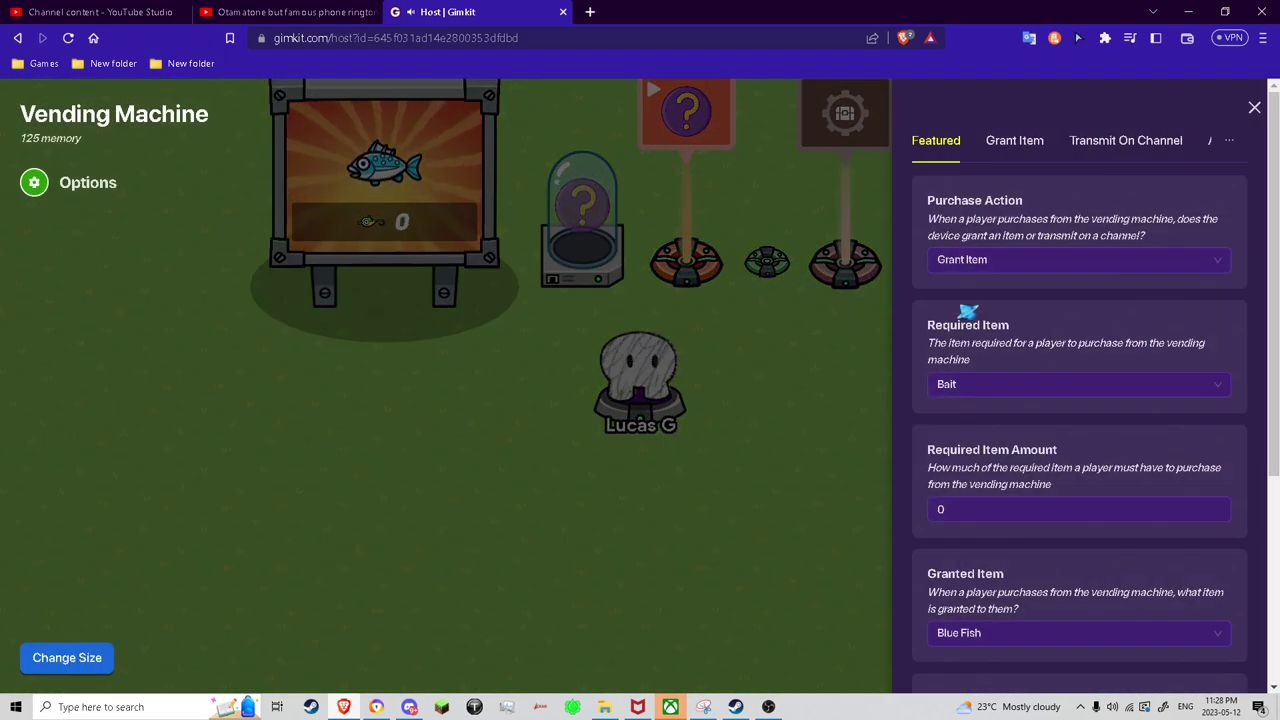
scroll(967, 312, "down", 3)
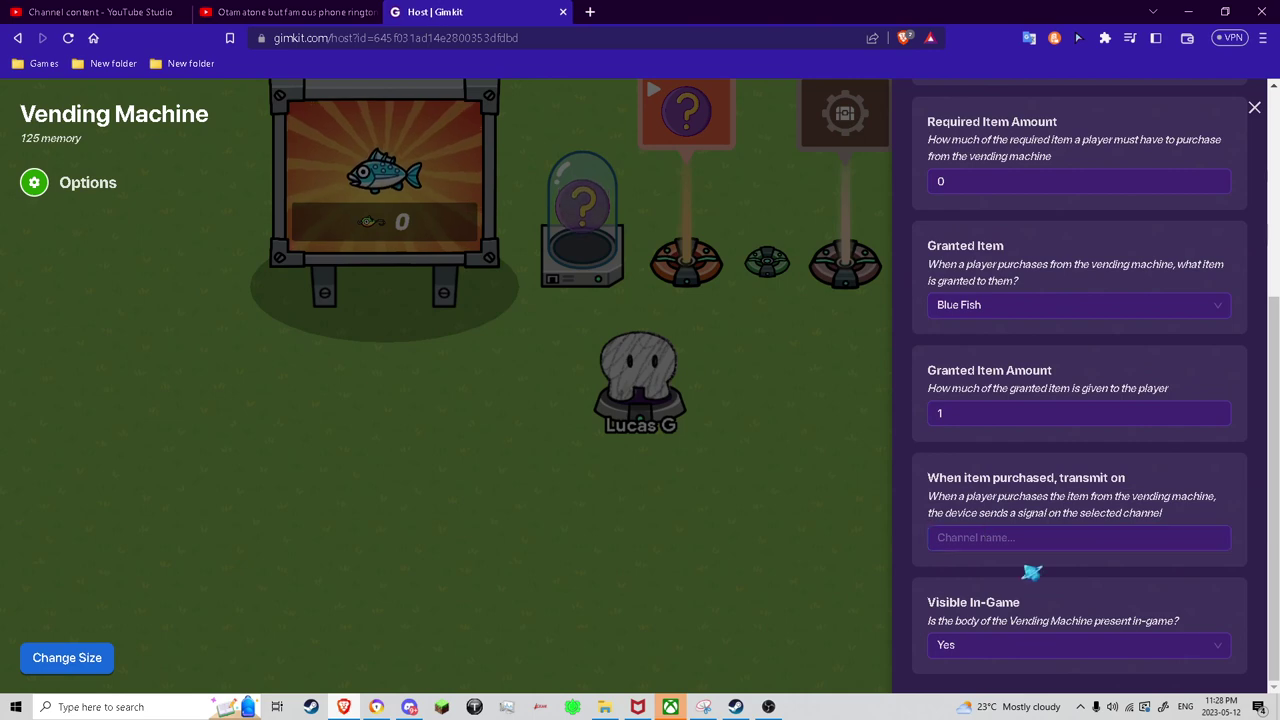
scroll(1035, 520, "up", 3)
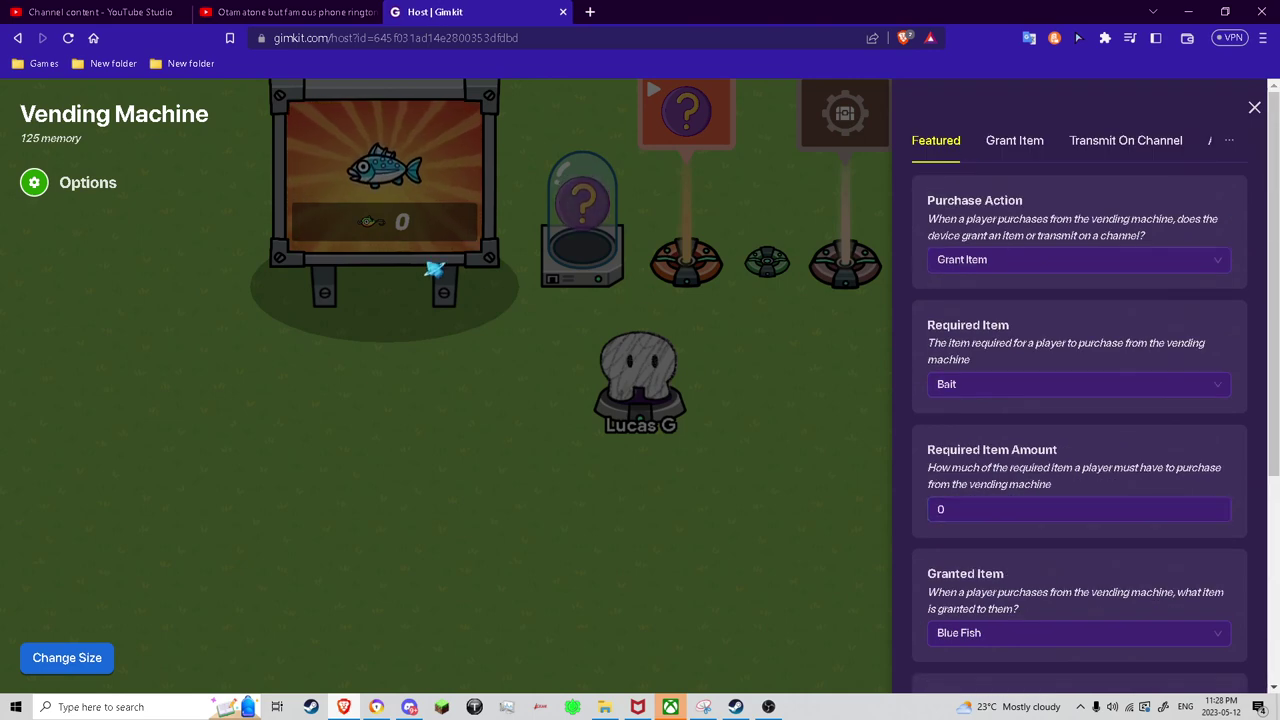
left_click(983, 259)
left_click(986, 317)
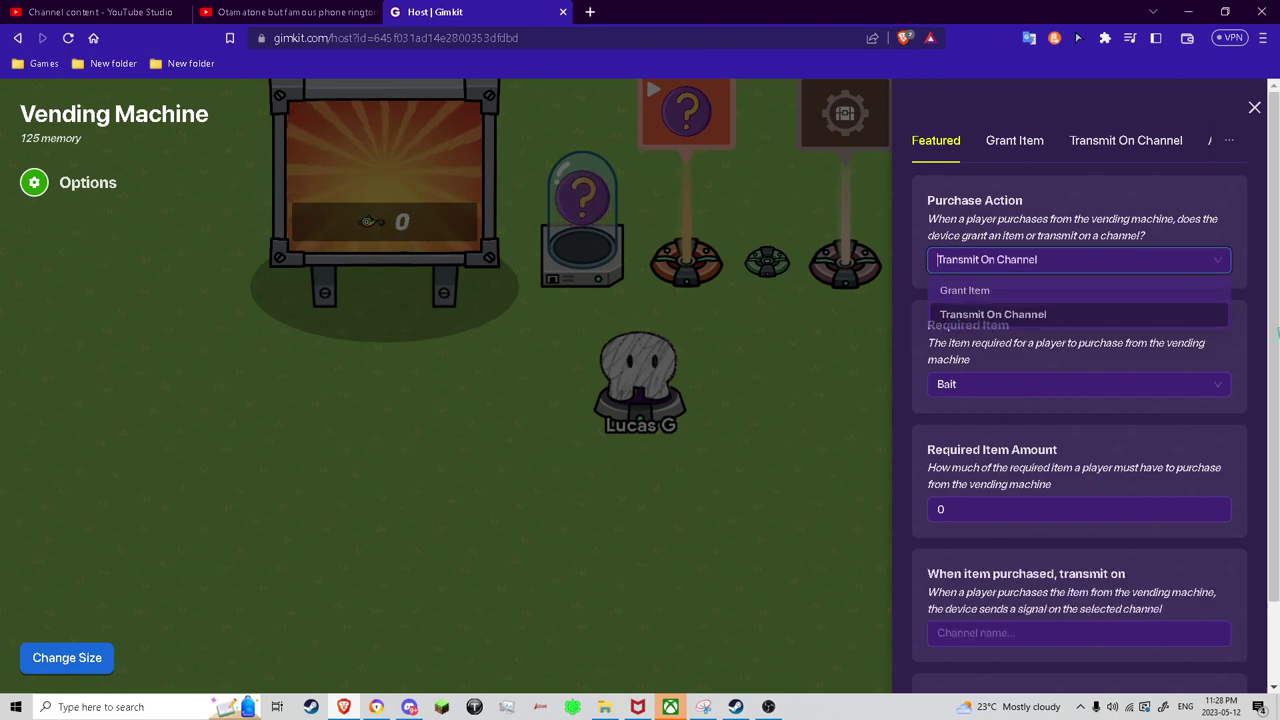
scroll(1019, 403, "down", 1)
left_click(558, 375)
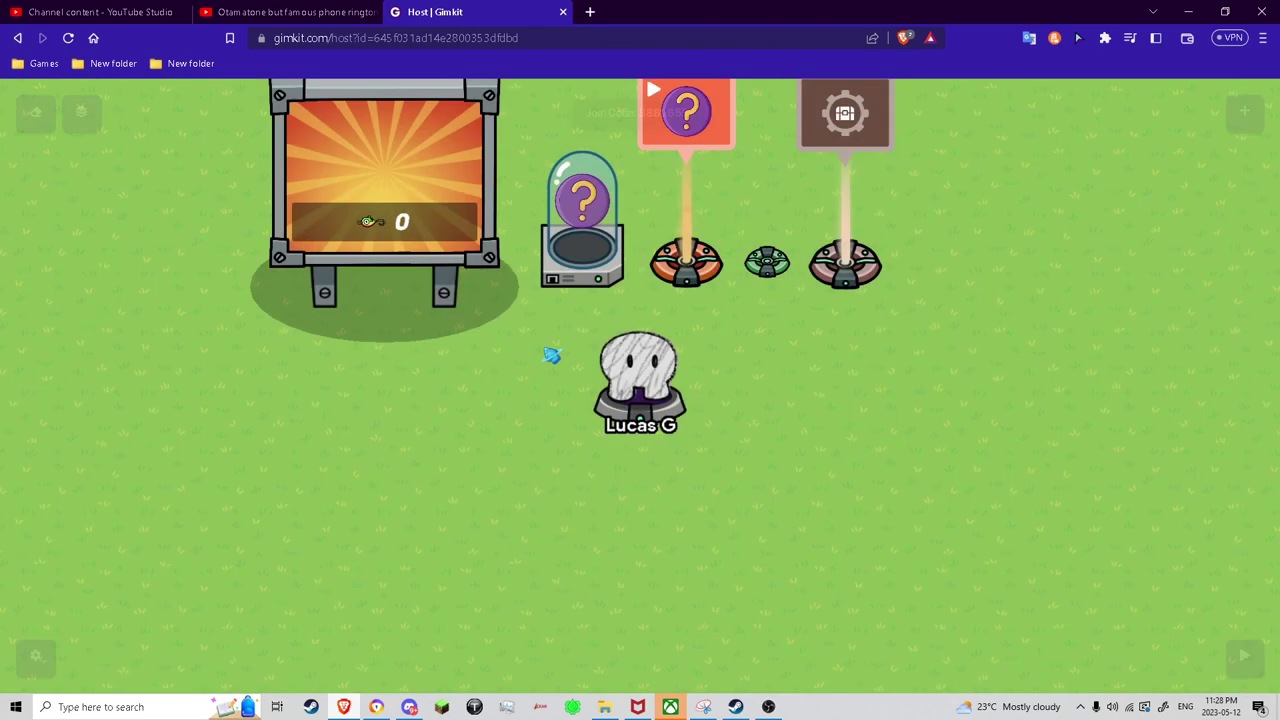
Step: Choose Berry Fish as the Item Granter's Item To Grant
key("w")
key("d")
left_click(563, 363)
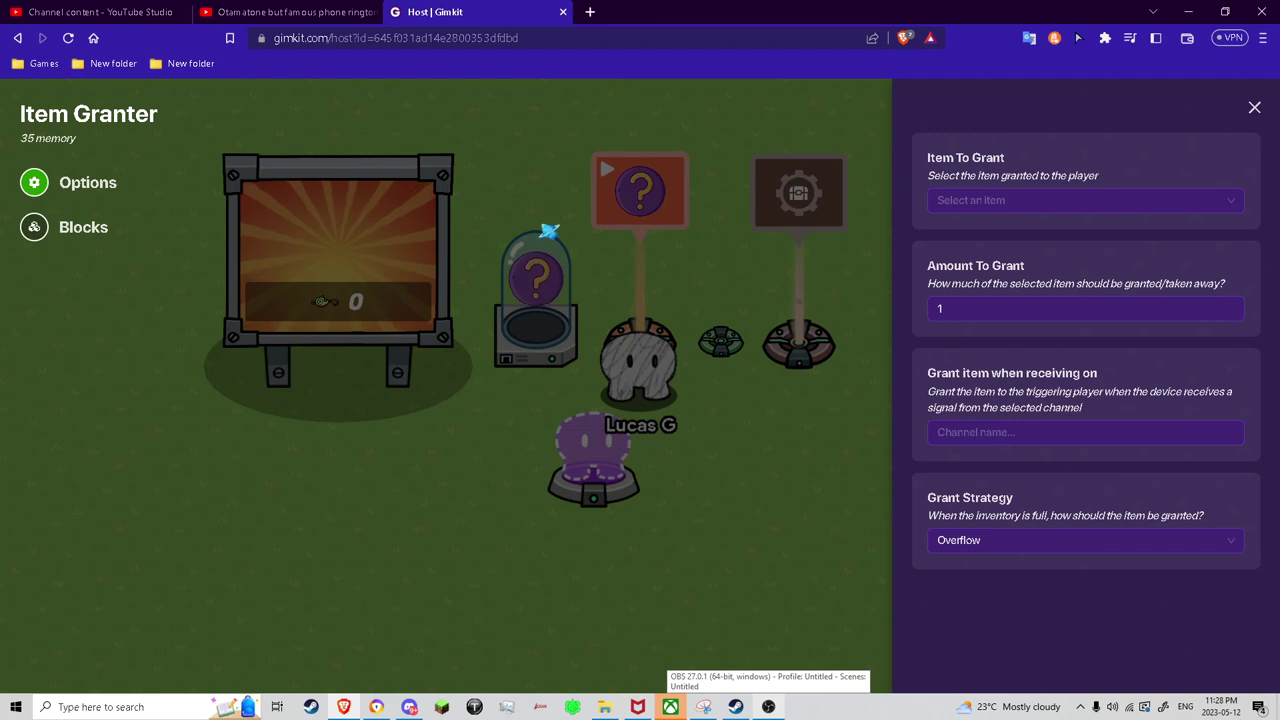
left_click(355, 215)
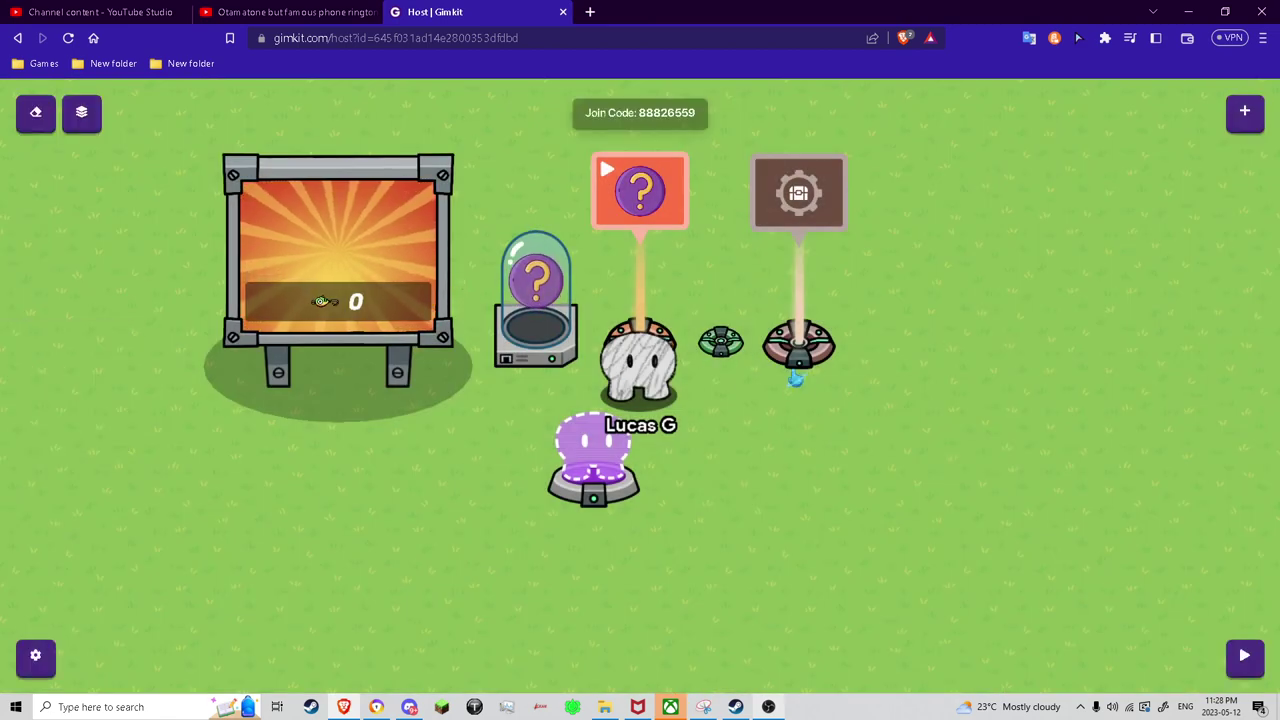
left_click(797, 344)
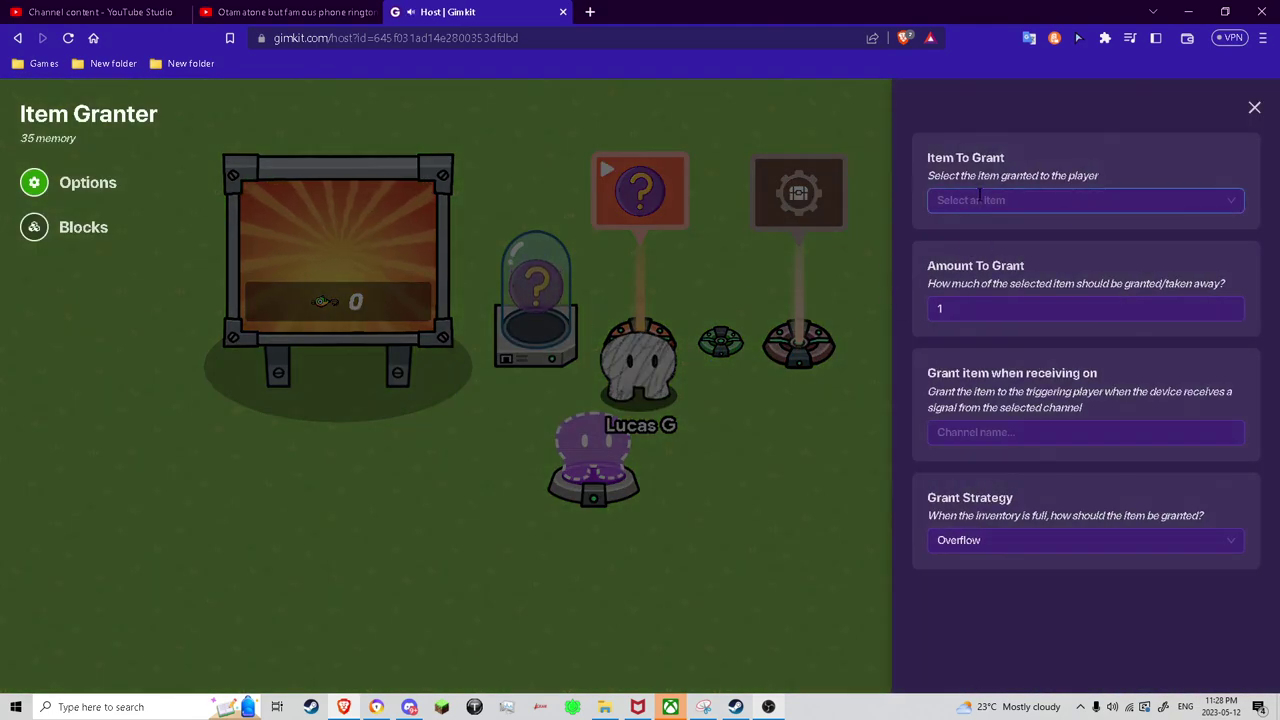
left_click(979, 200)
left_click(986, 304)
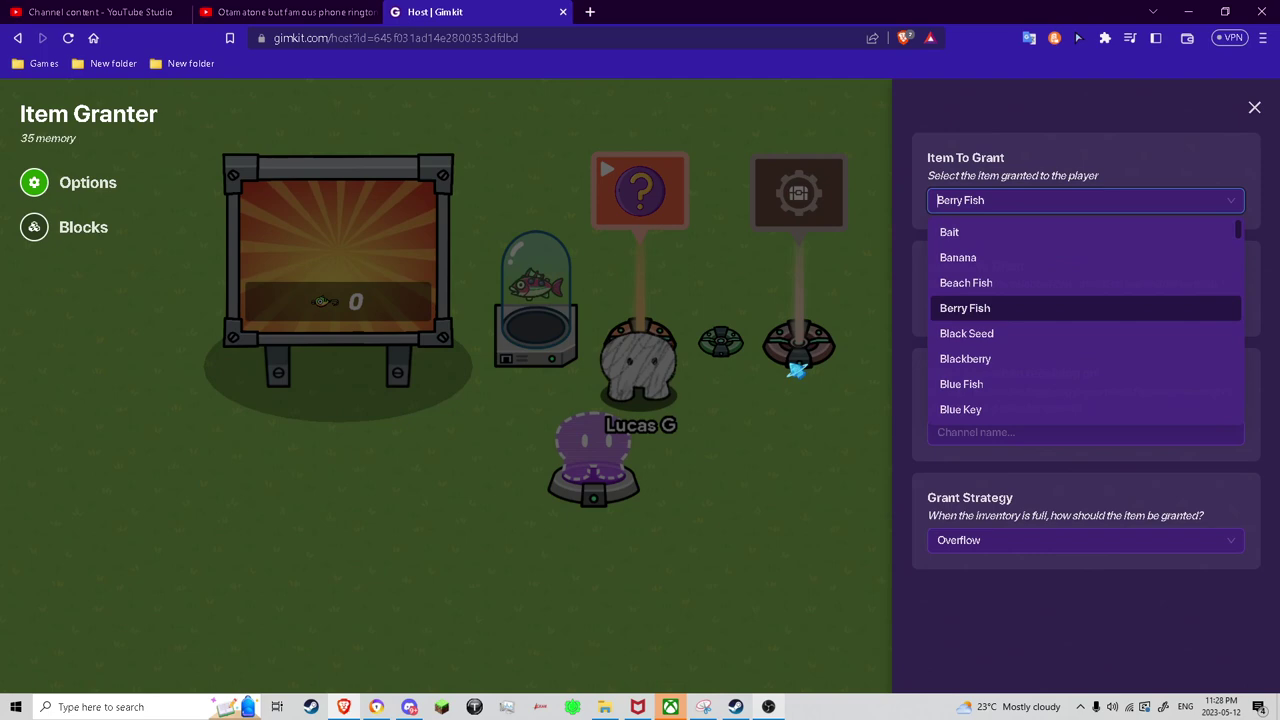
left_click(794, 366)
key("Left")
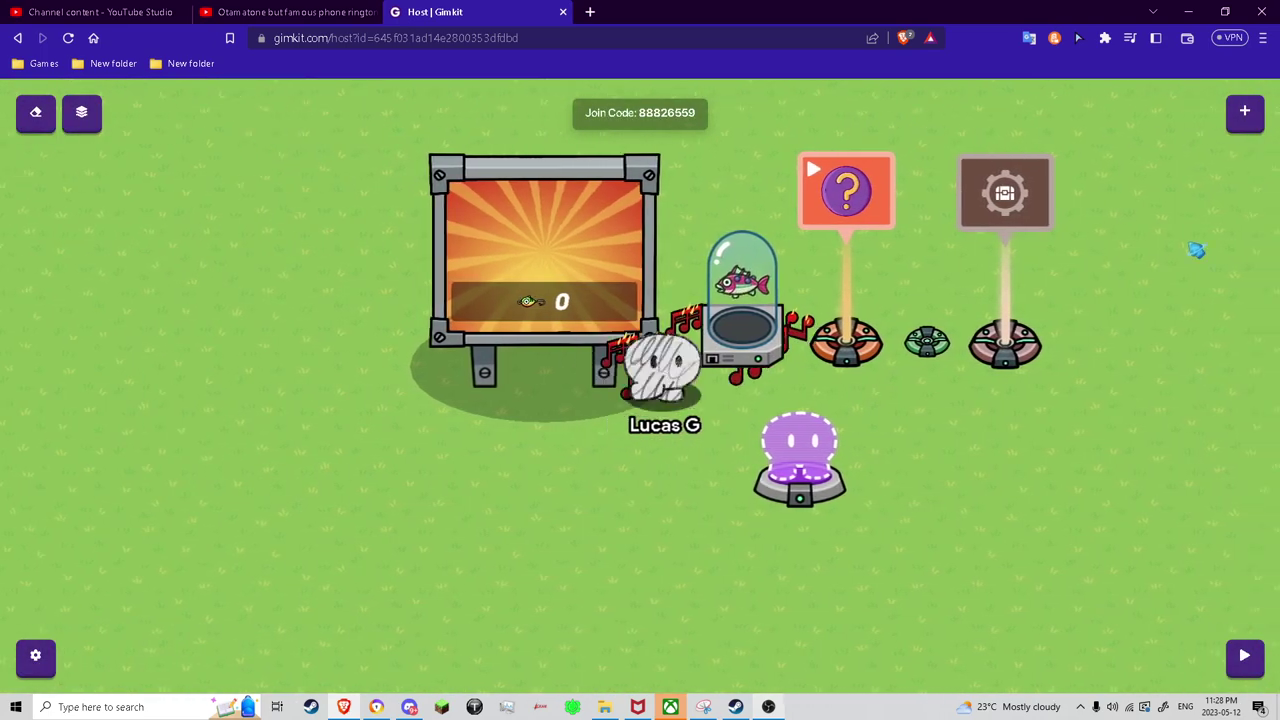
Step: Wire the vending machine's Item purchased event to the Item Granter's Grant item action
left_click(1250, 126)
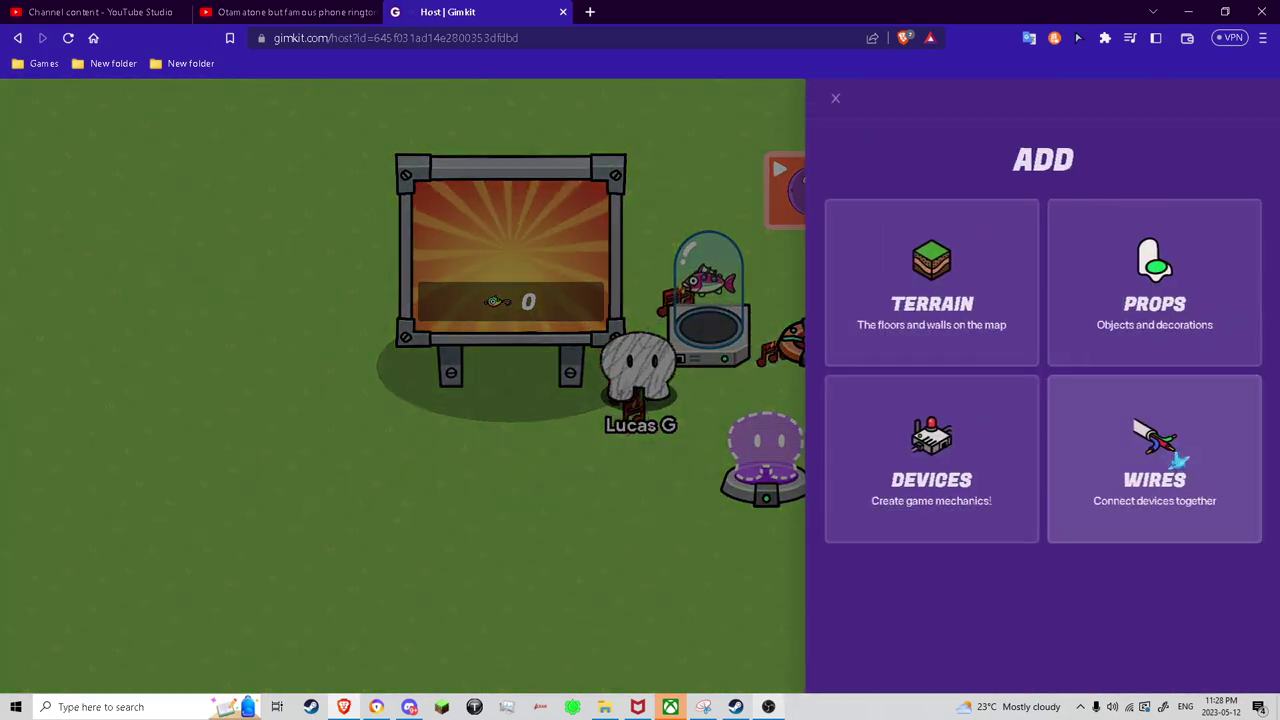
left_click(1229, 457)
left_click(512, 213)
left_click(708, 285)
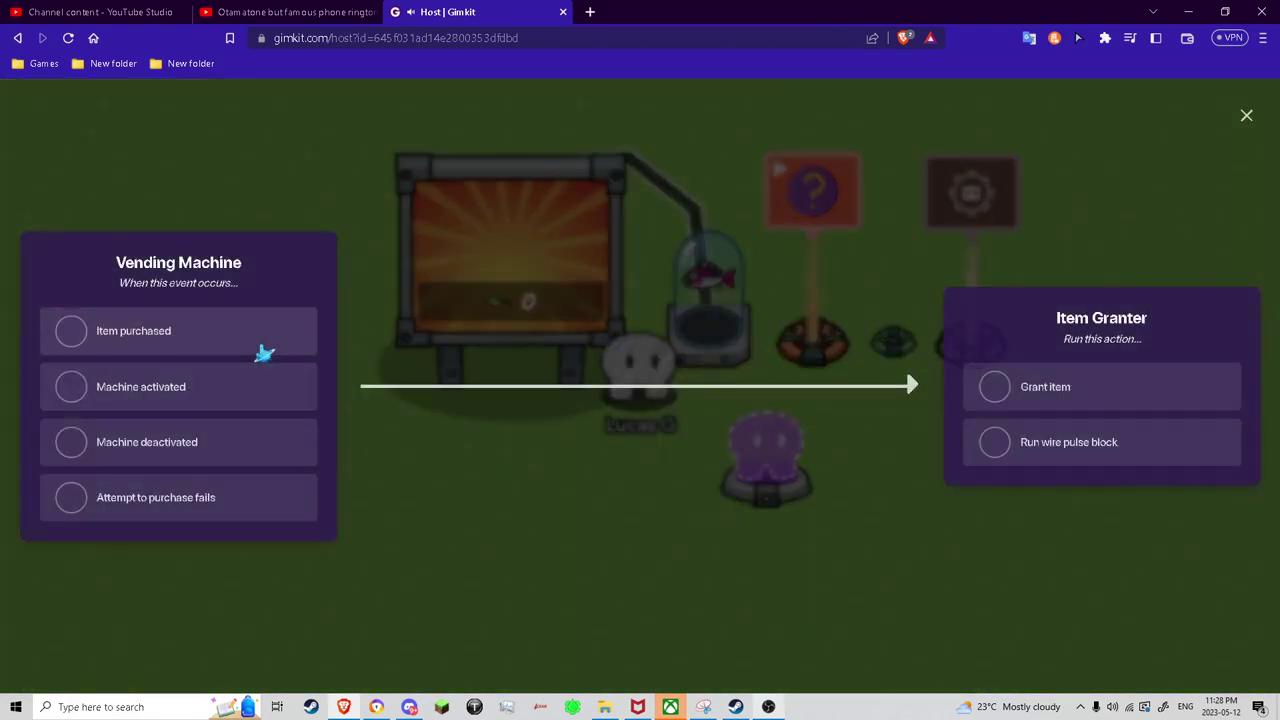
left_click(256, 337)
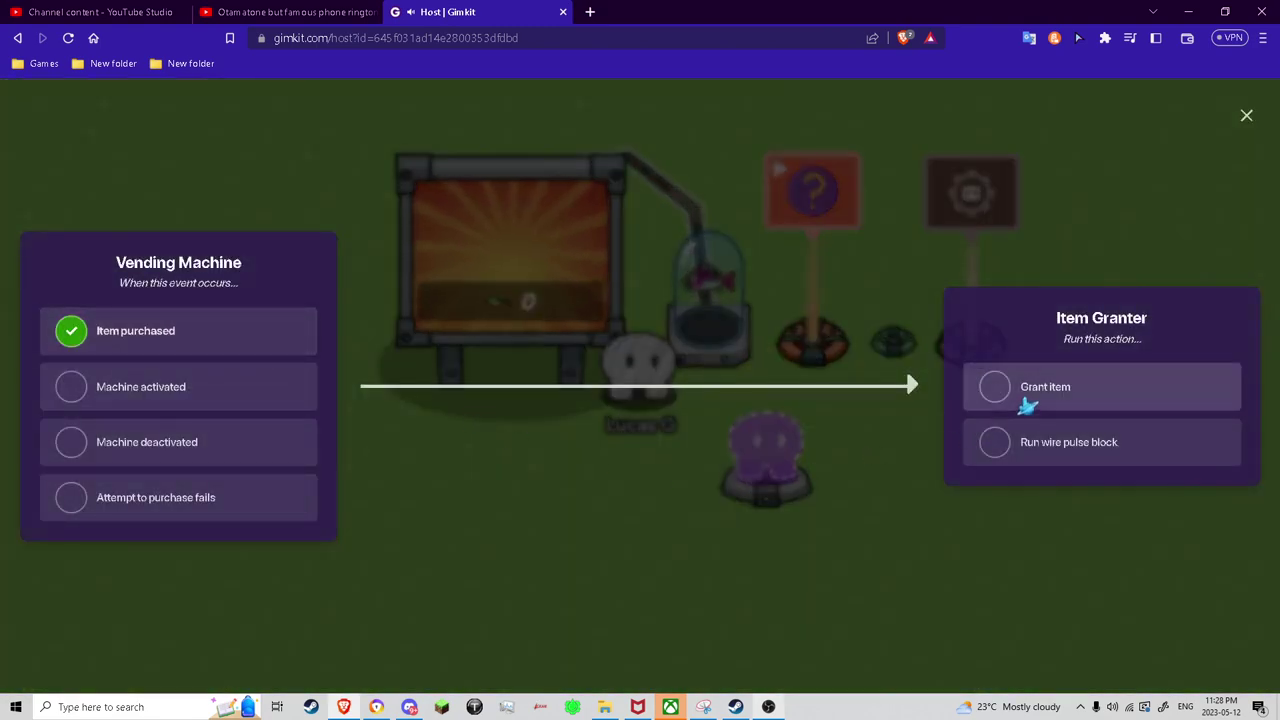
left_click(988, 398)
key("Down")
key("Left")
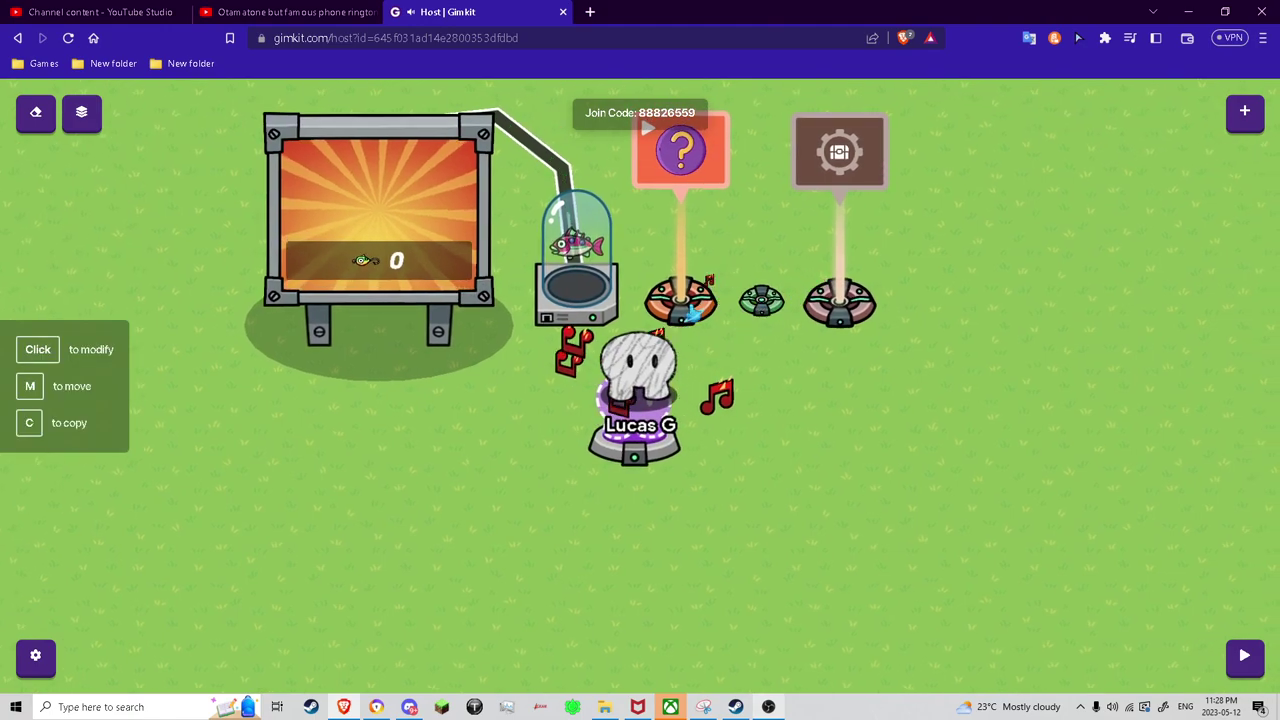
Step: Choose Blue Key as the Starting Inventory device's Item To Grant
left_click(697, 311)
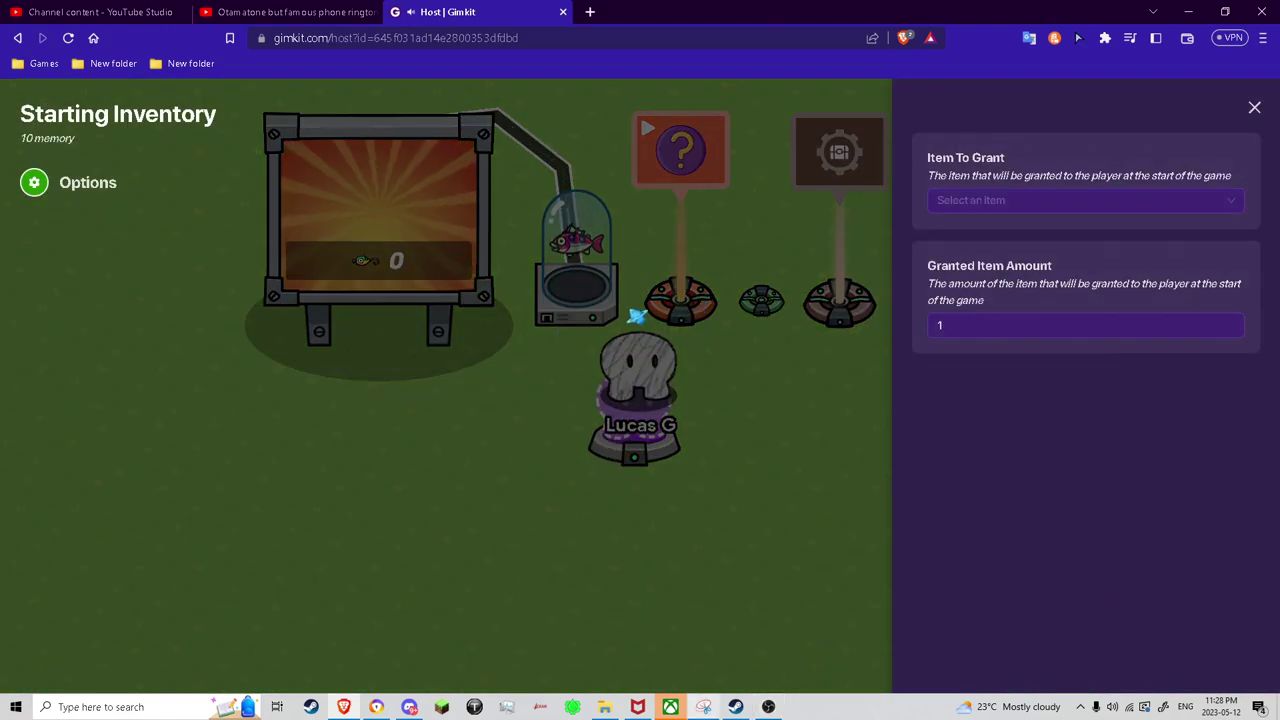
left_click(1000, 200)
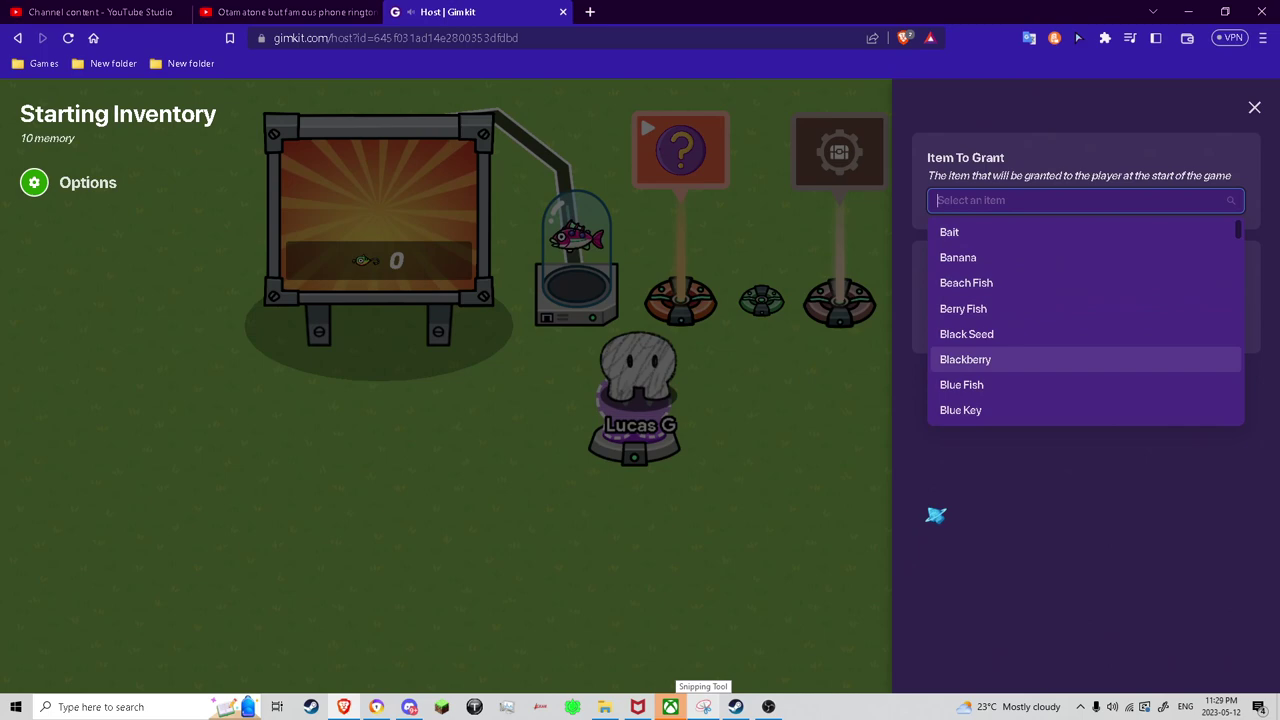
left_click(962, 412)
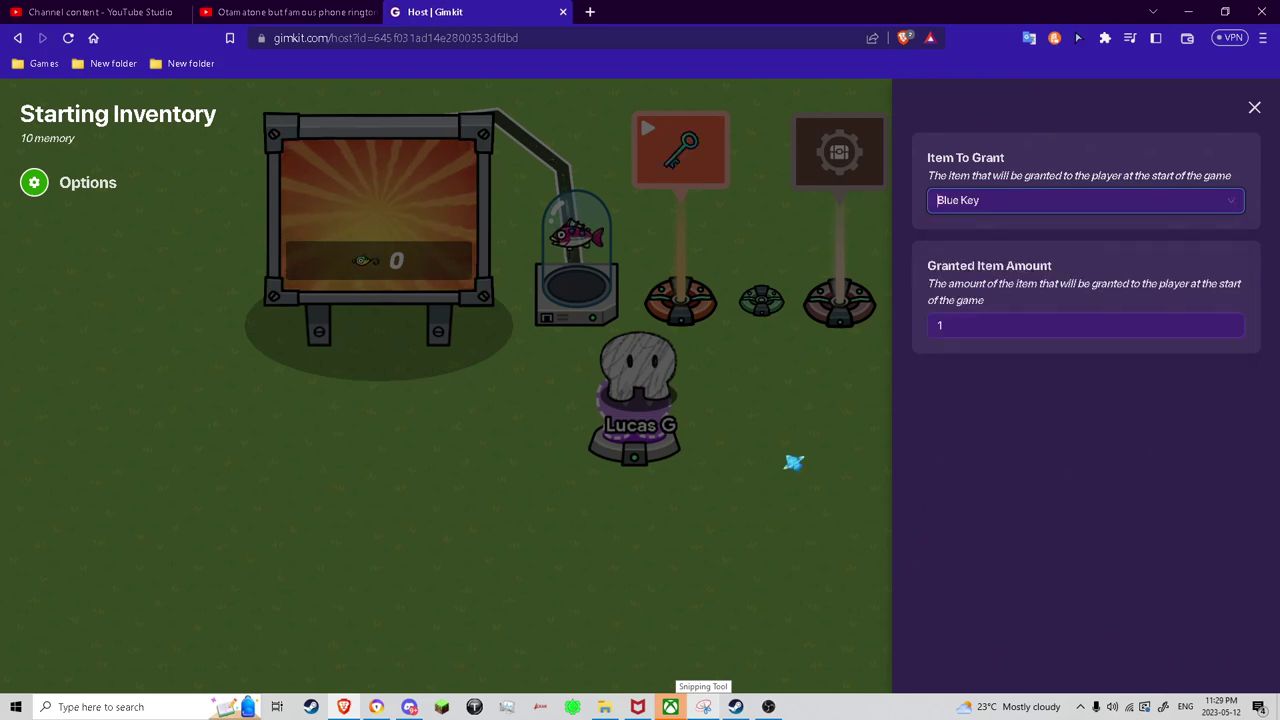
left_click(791, 462)
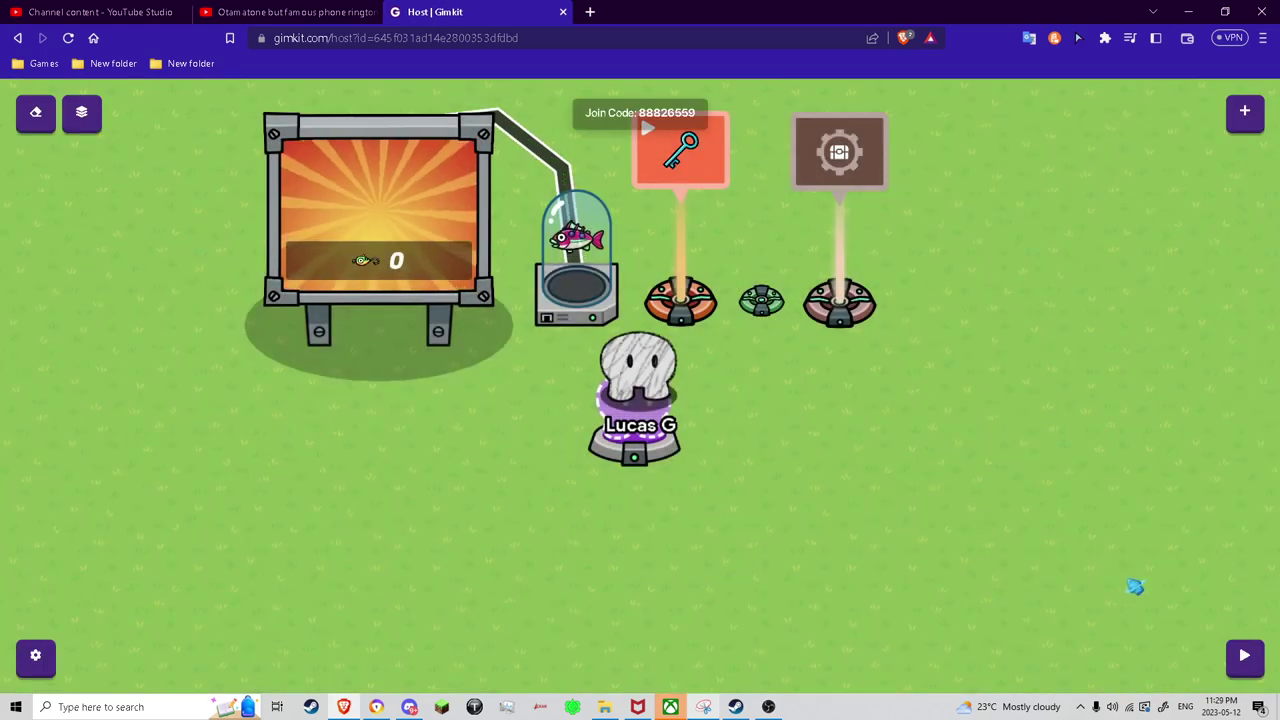
Step: Start a test game and check the inventory for the starting Blue Key
left_click(1240, 657)
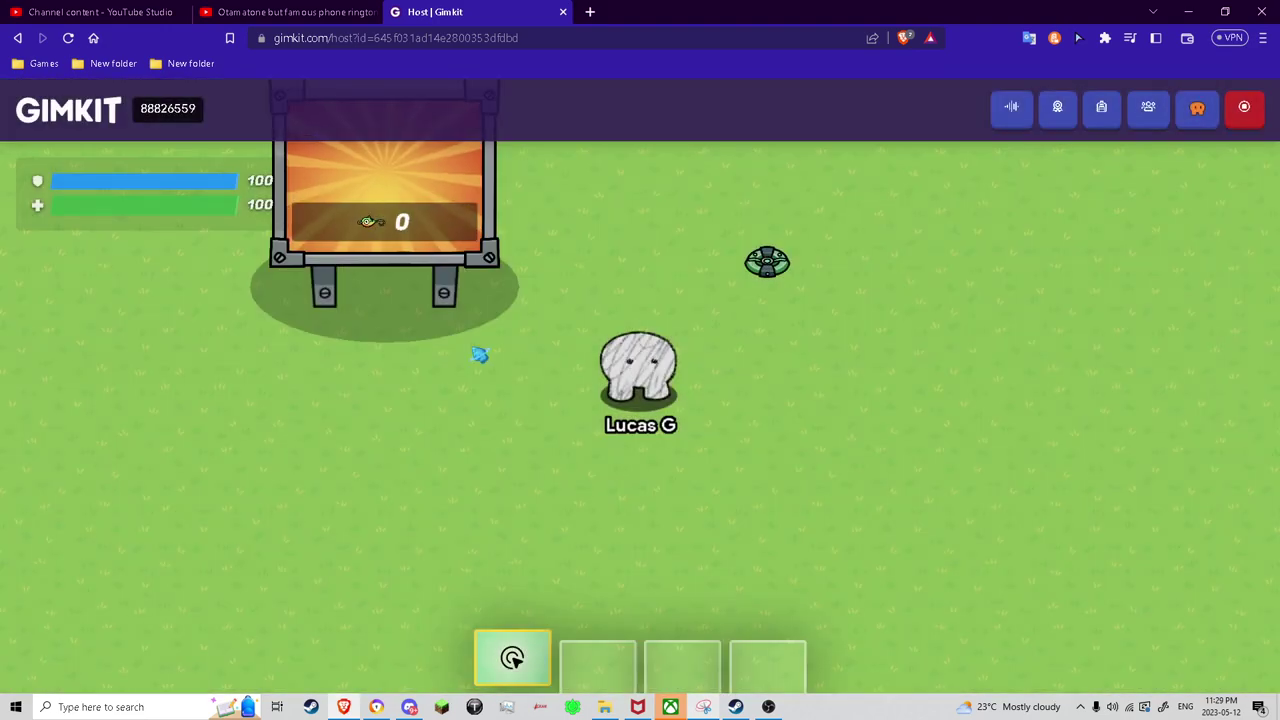
key("a")
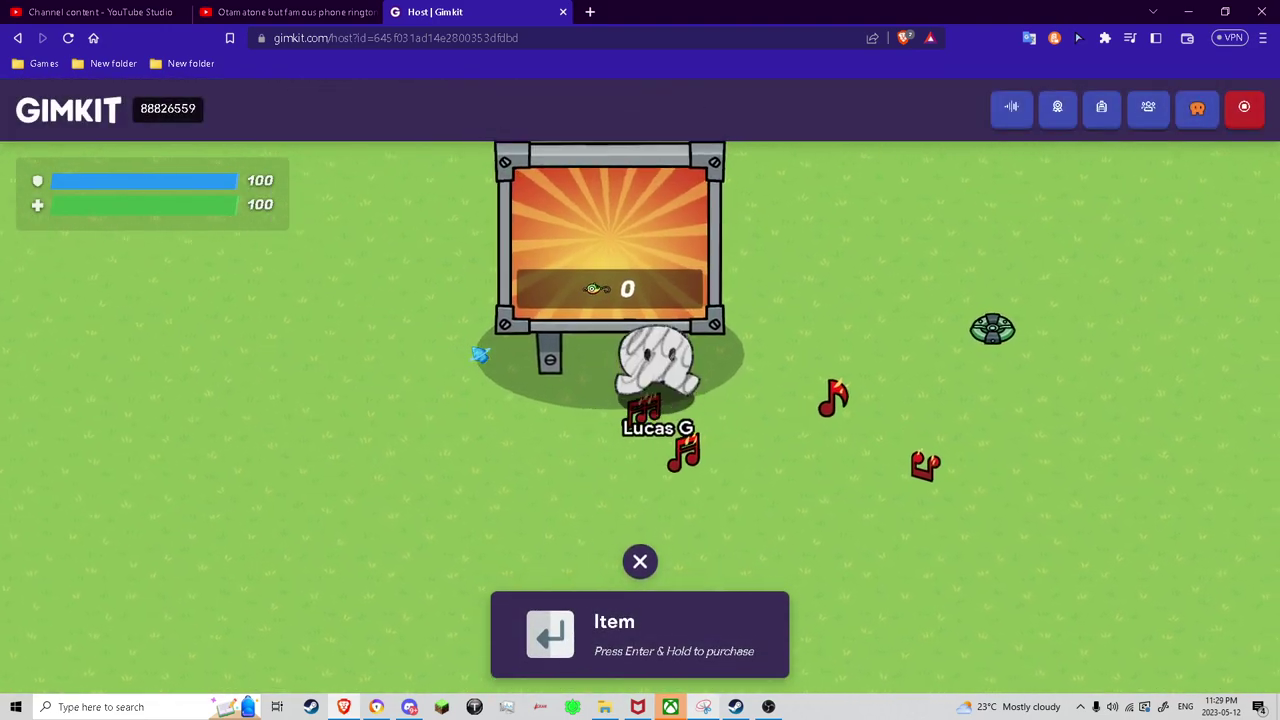
key("d")
left_click(1101, 107)
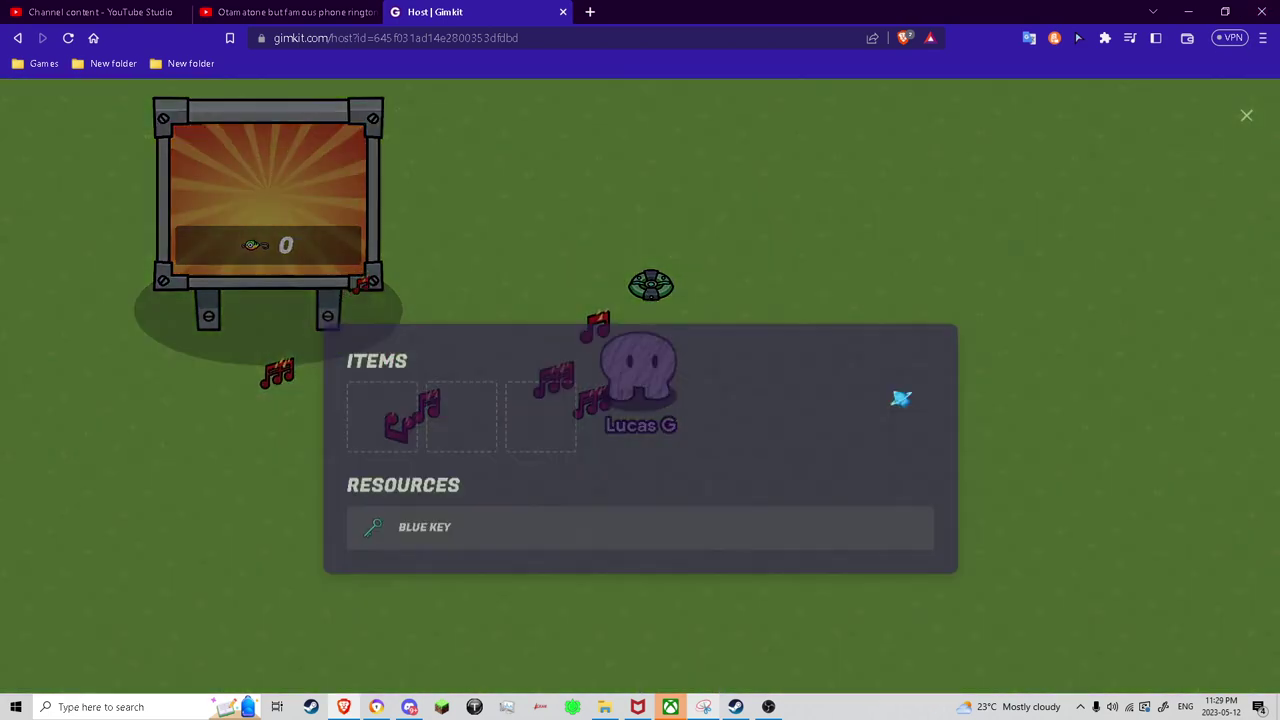
key("Escape")
Step: Buy a Berry Fish from the vending machine and confirm it appears under Resources
key("a")
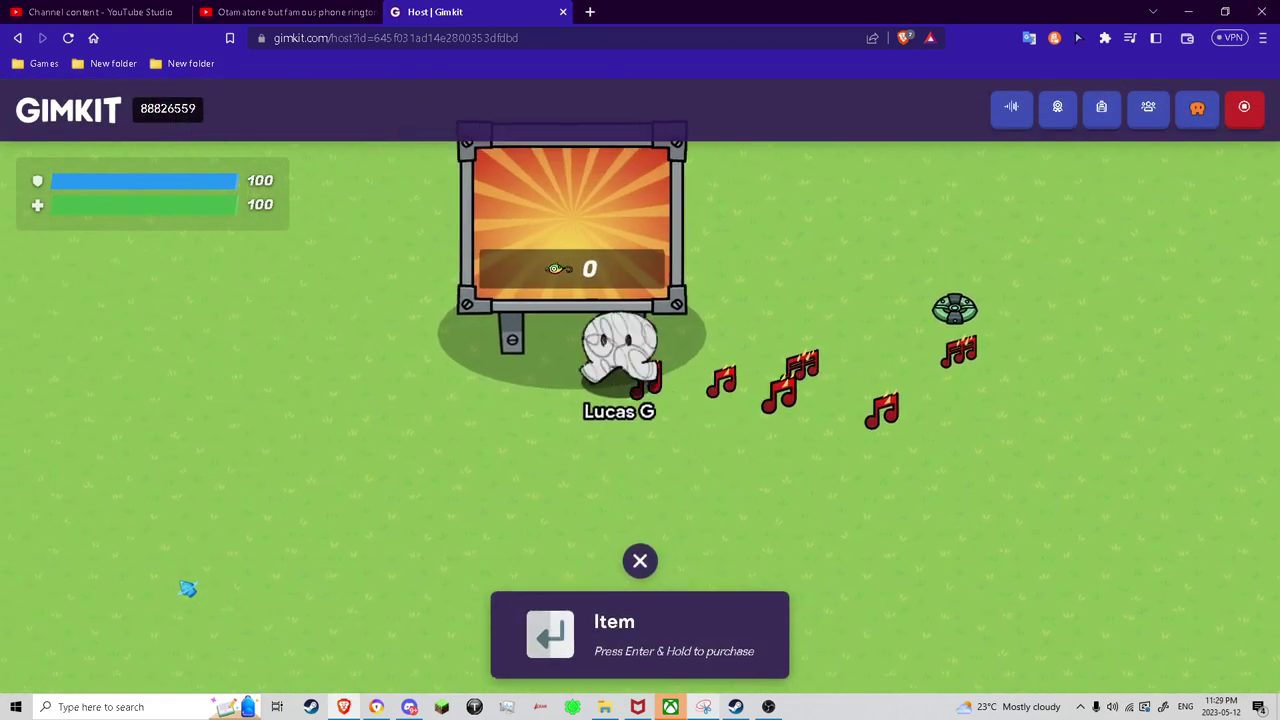
key("d")
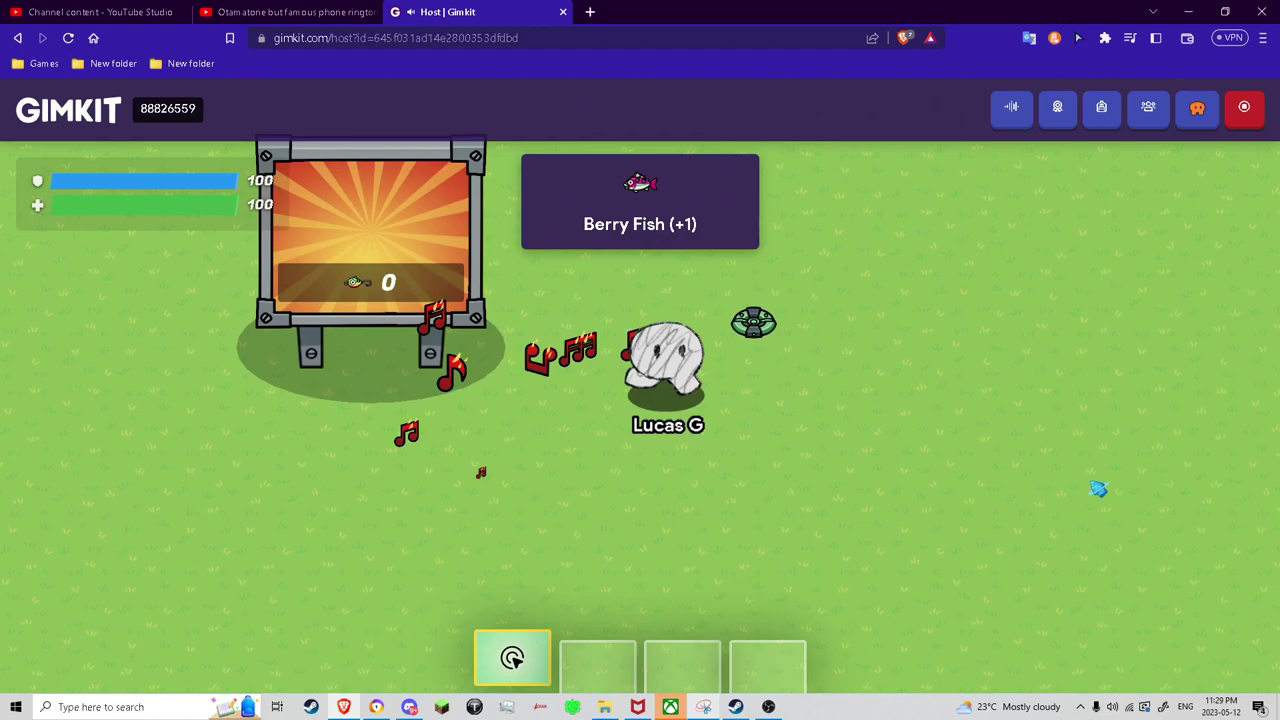
left_click(1101, 110)
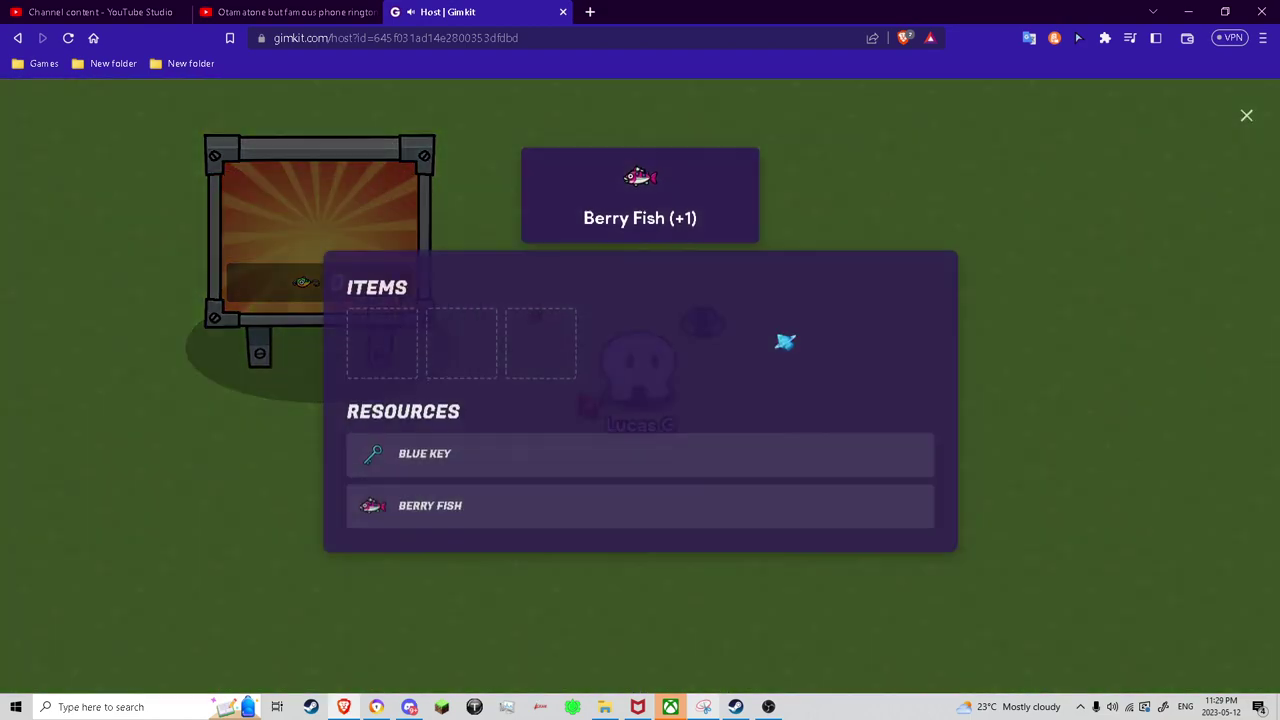
left_click(390, 581)
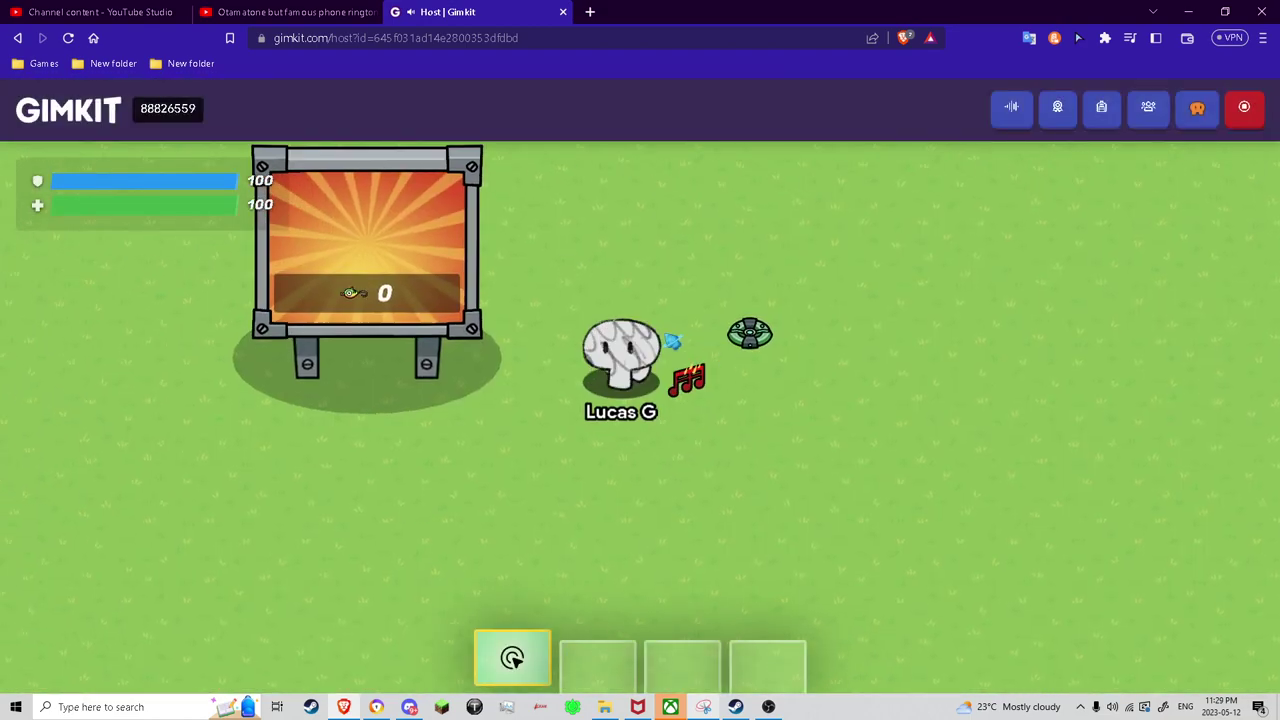
key("w")
key("a")
key("Return")
Step: End the test game and set the Item Spawner's item to Black Seed
key("d")
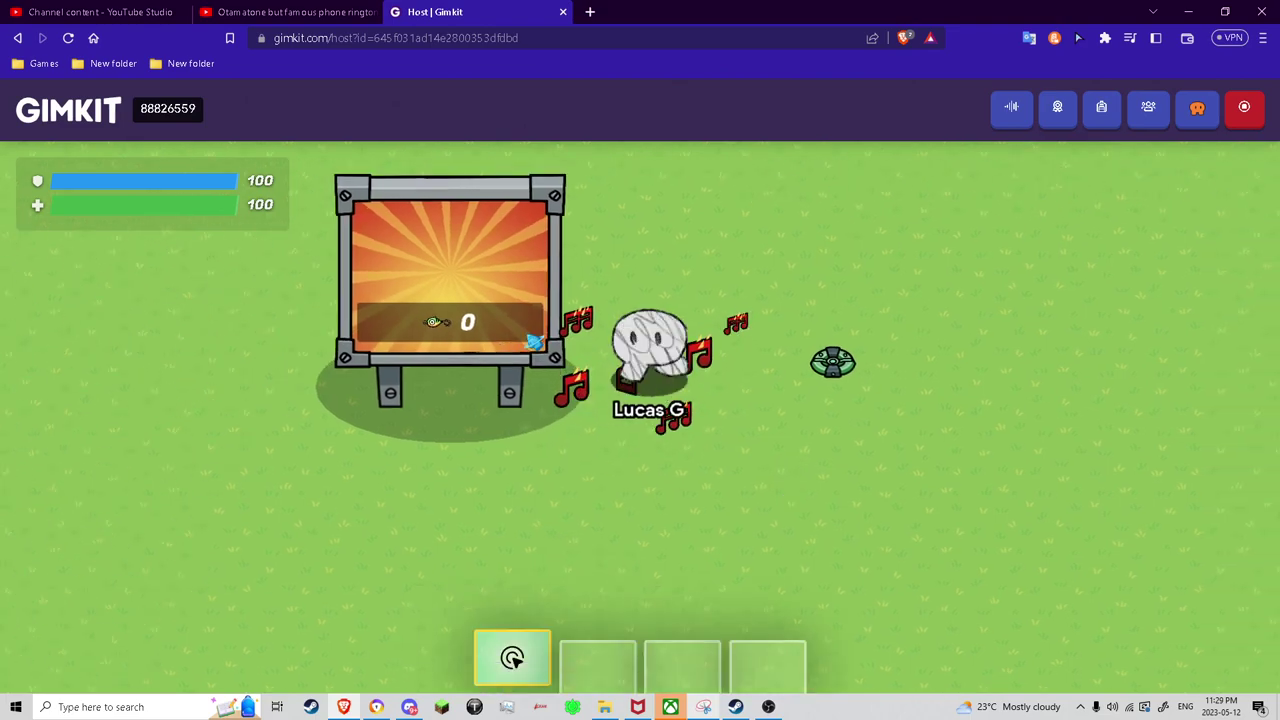
left_click(1244, 107)
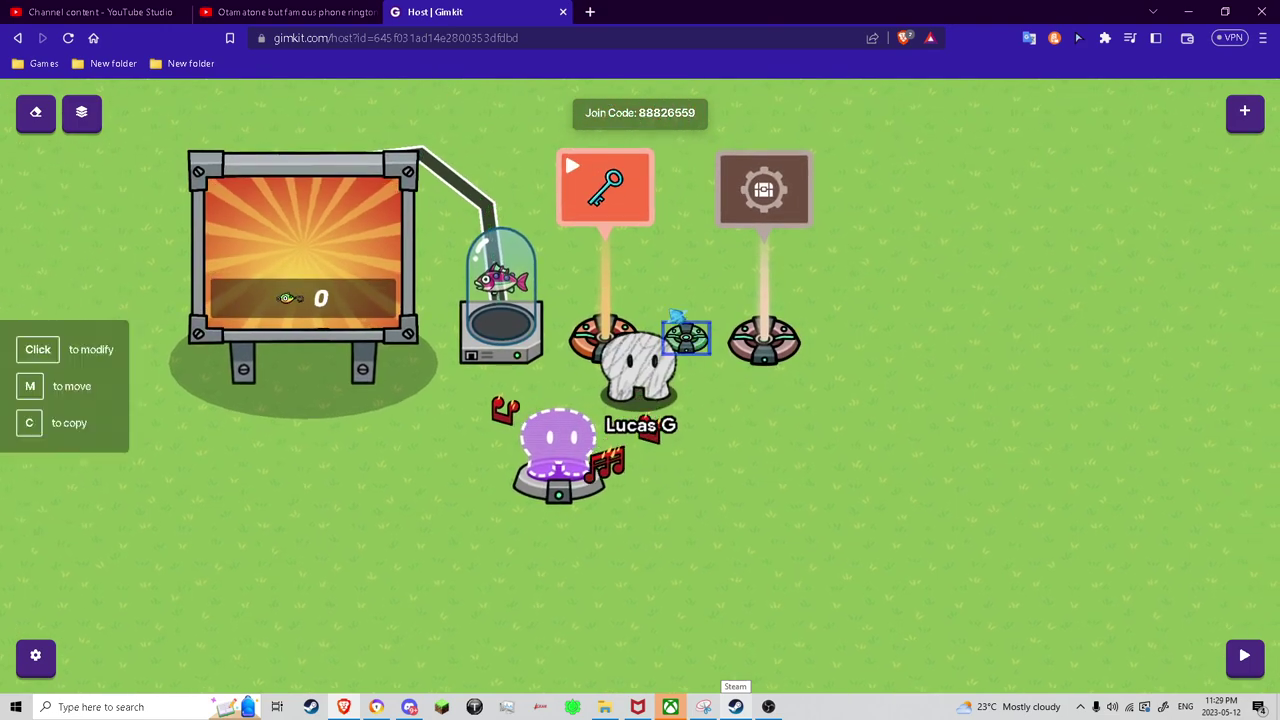
left_click(676, 316)
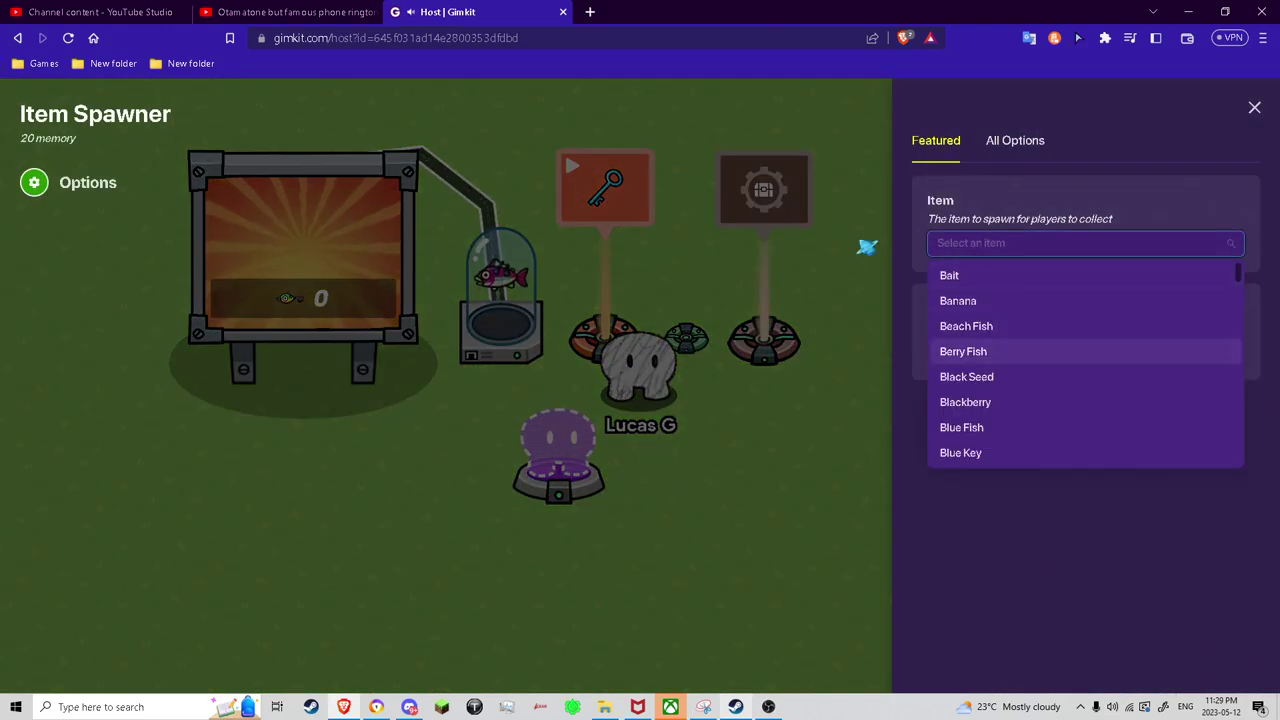
left_click(1022, 383)
left_click(723, 394)
Step: Keep the Inventory Item Manager's Use By Default at Yes and pick Blue Key as its item
left_click(750, 366)
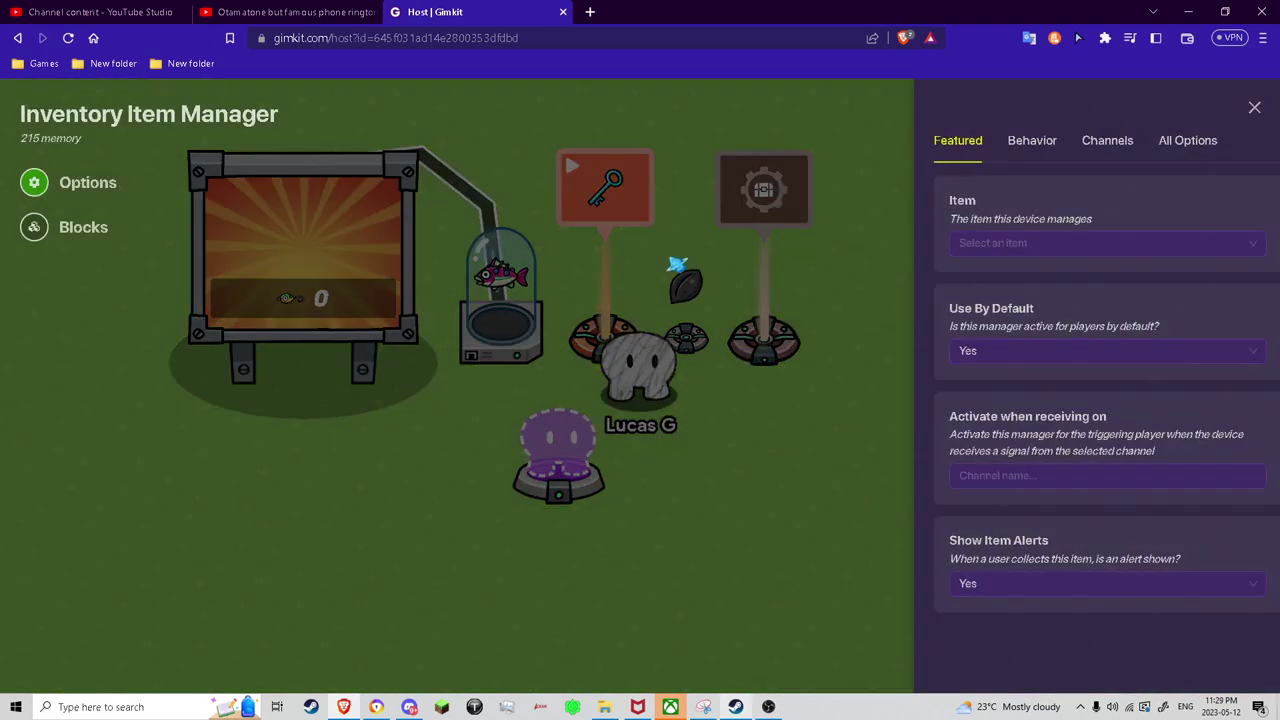
left_click(805, 423)
left_click(763, 350)
left_click(968, 352)
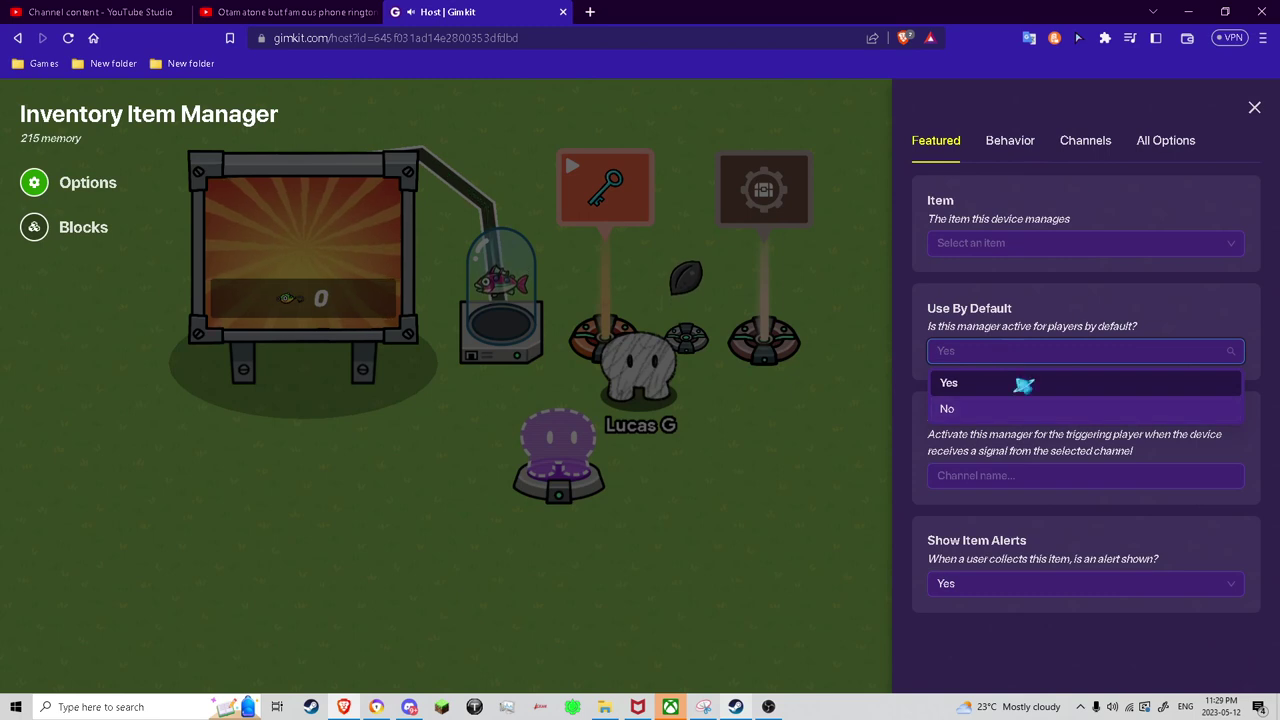
left_click(1050, 383)
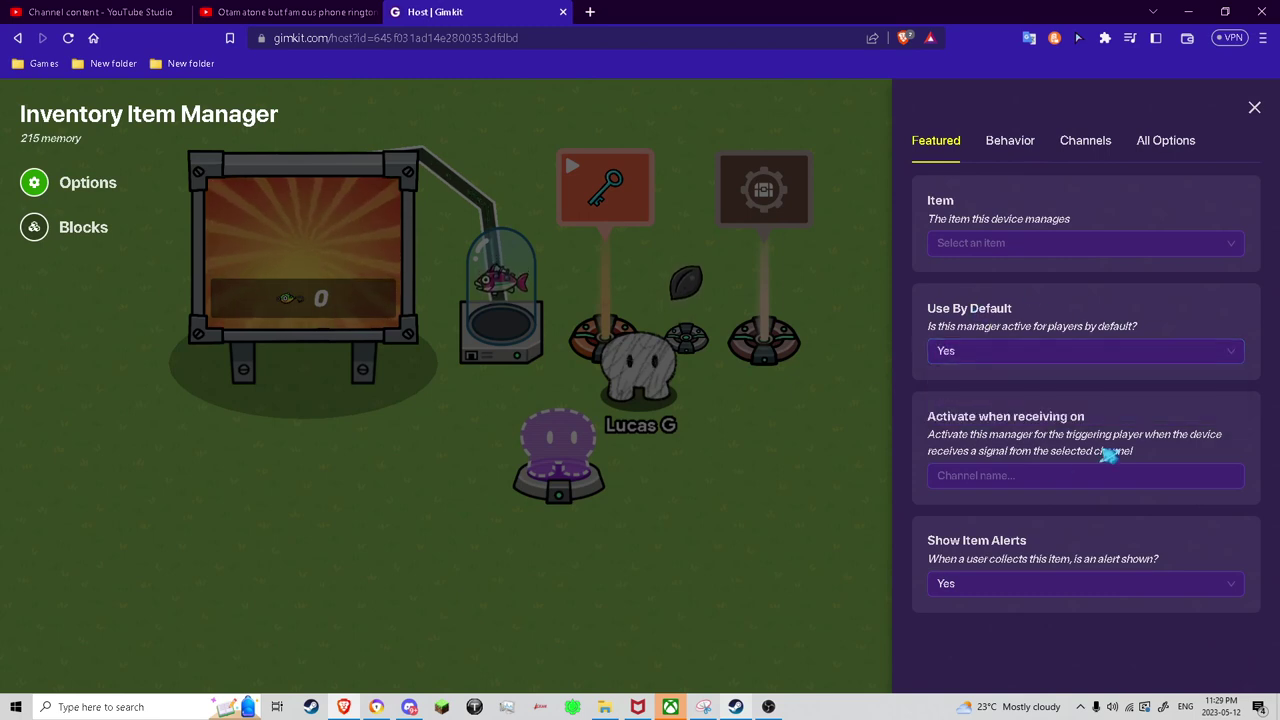
left_click(1001, 344)
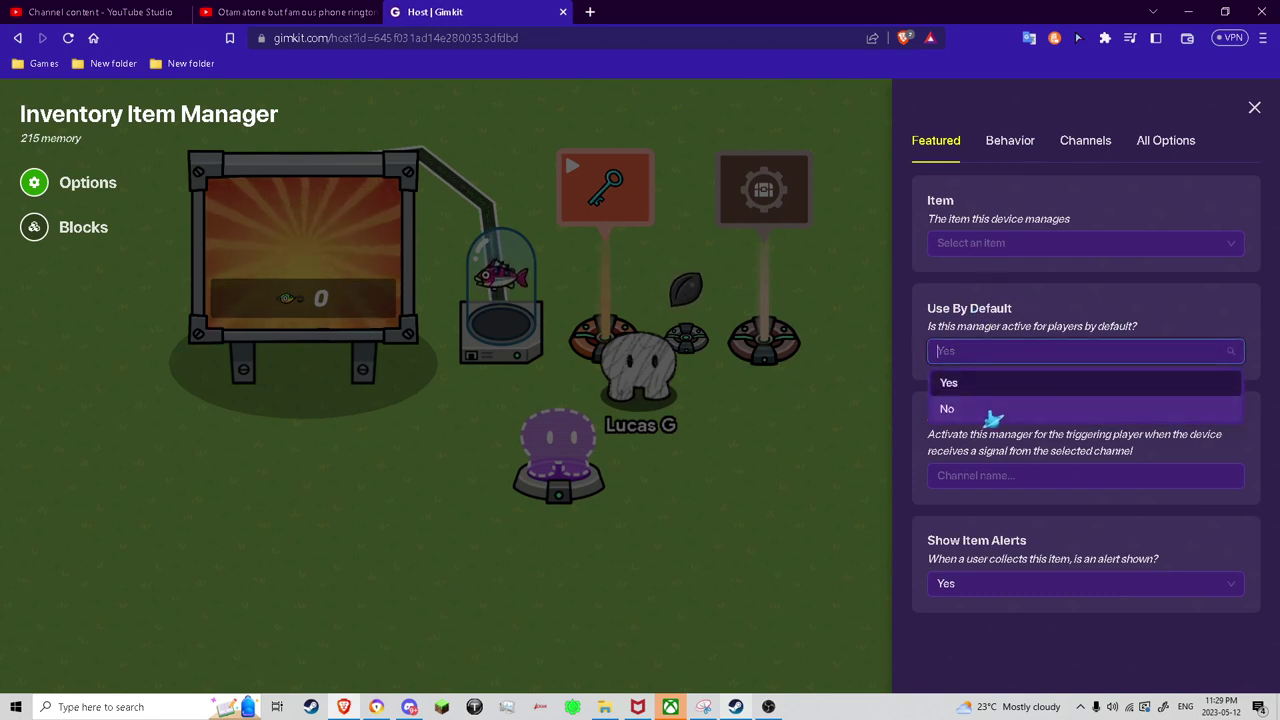
left_click(971, 321)
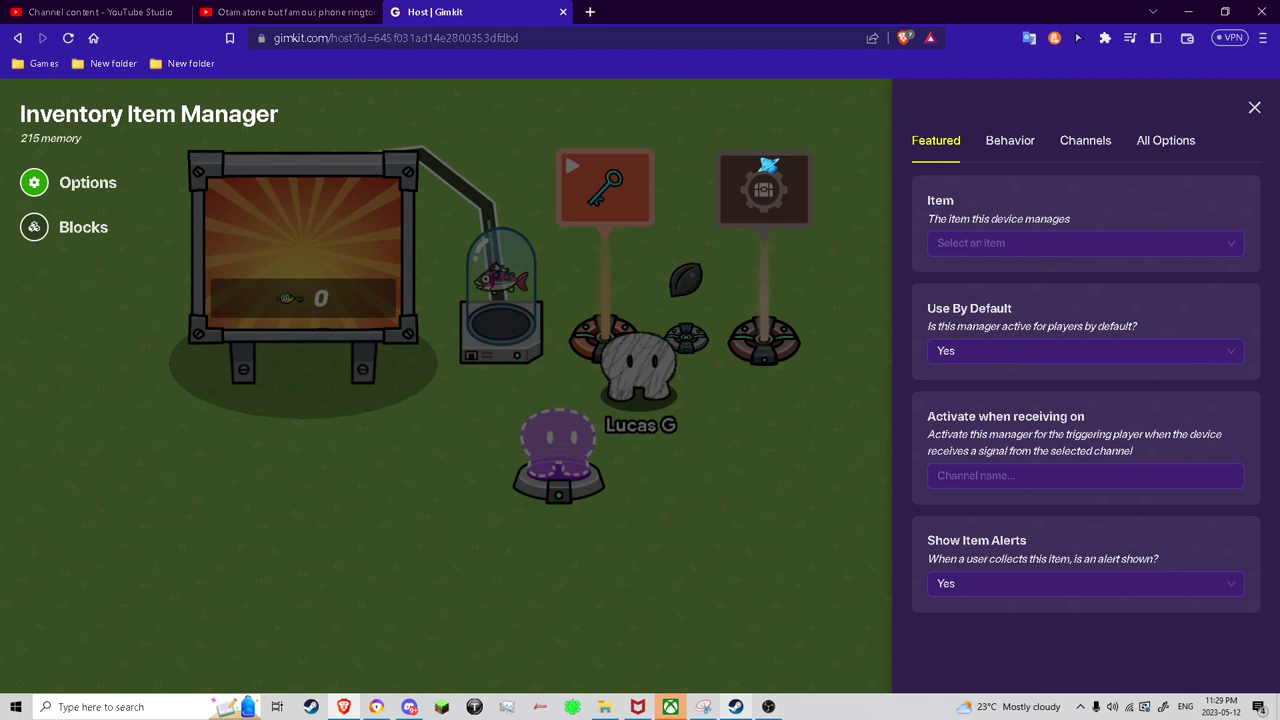
left_click(940, 243)
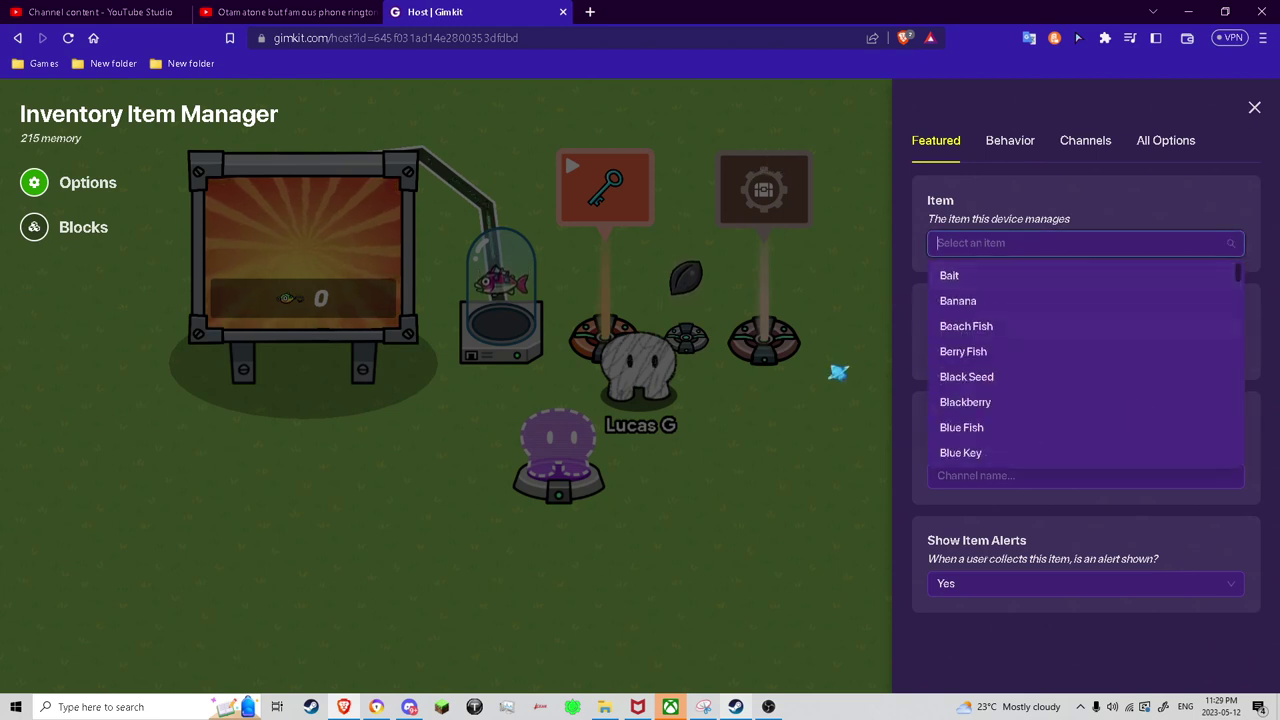
left_click(1037, 458)
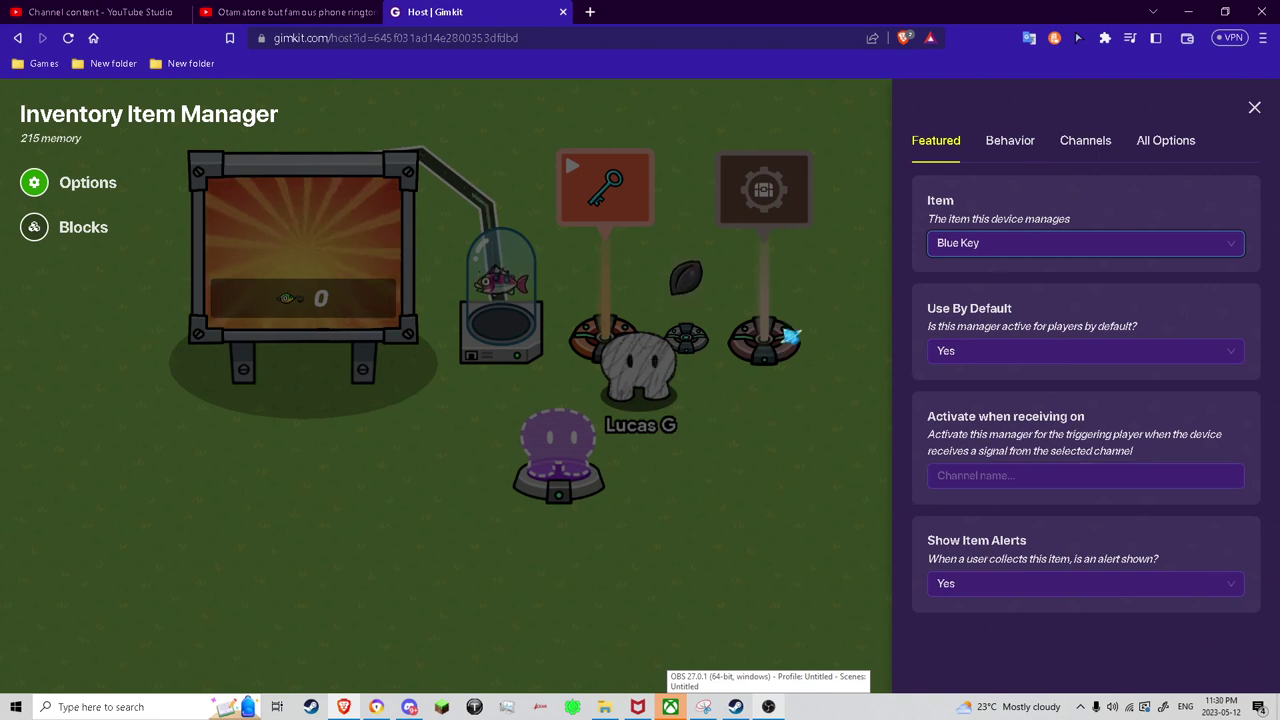
Step: Under Behavior, turn Set Maximum Amount to Yes and enter 0 as the Maximum Amount
left_click(1007, 137)
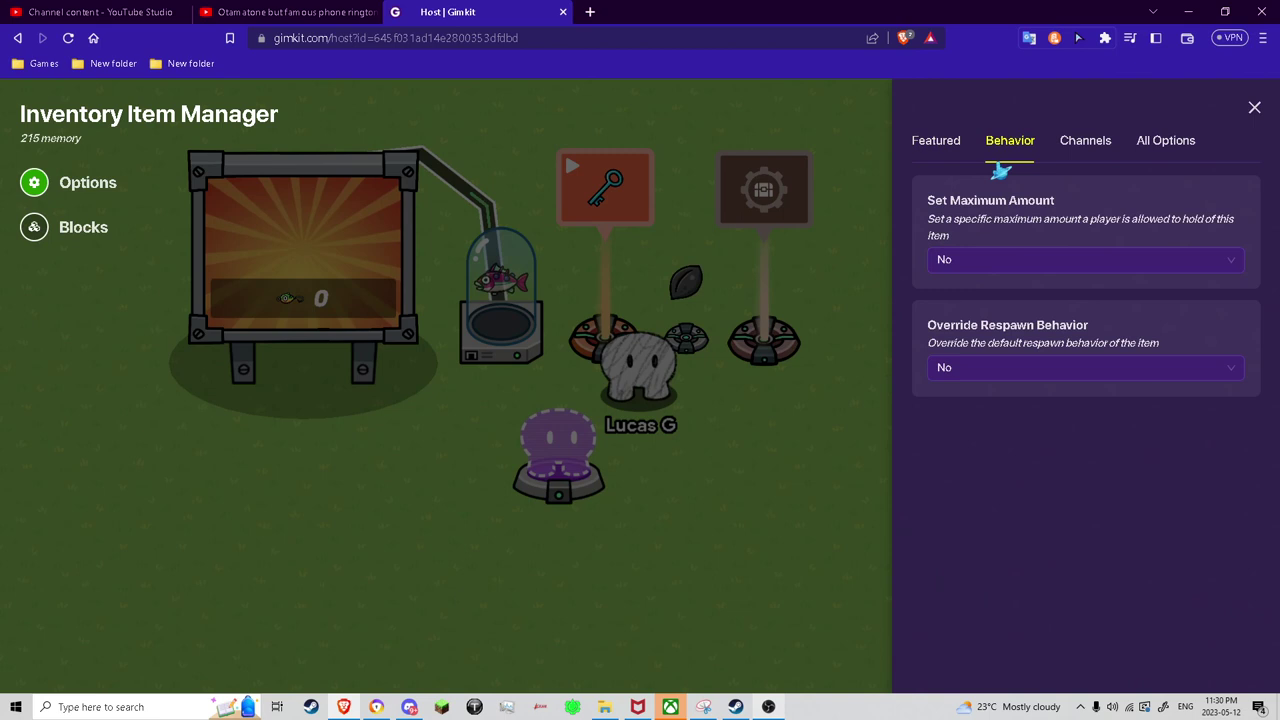
left_click(990, 259)
left_click(987, 292)
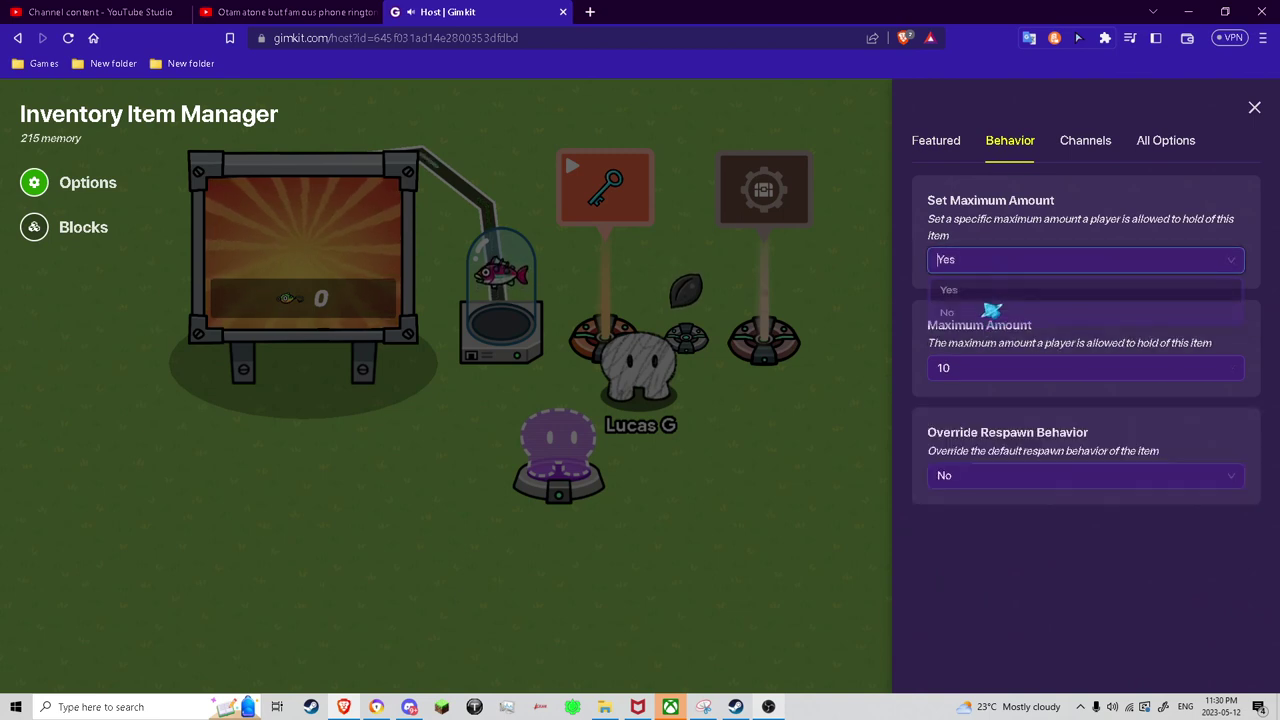
left_click(987, 368)
type("0")
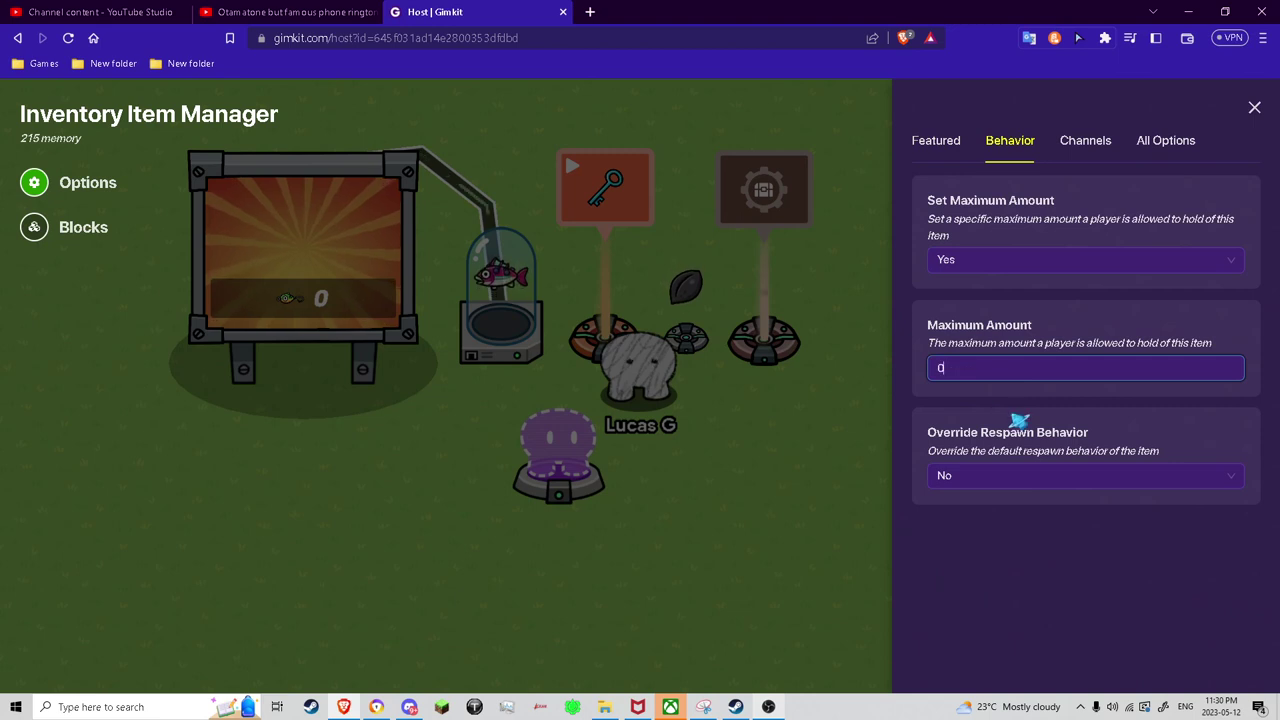
Step: Review the Channels and All Options settings, leaving Override Respawn Behavior at No
left_click(1090, 145)
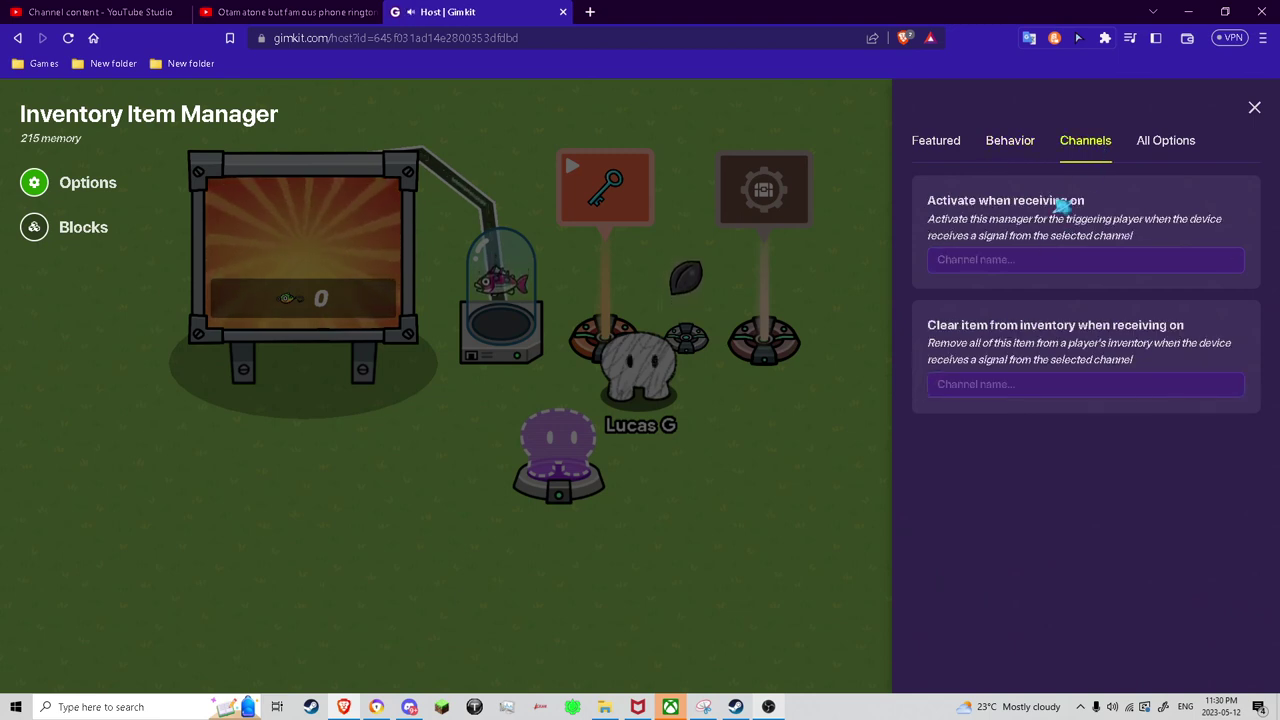
left_click(1160, 150)
scroll(1070, 322, "down", 4)
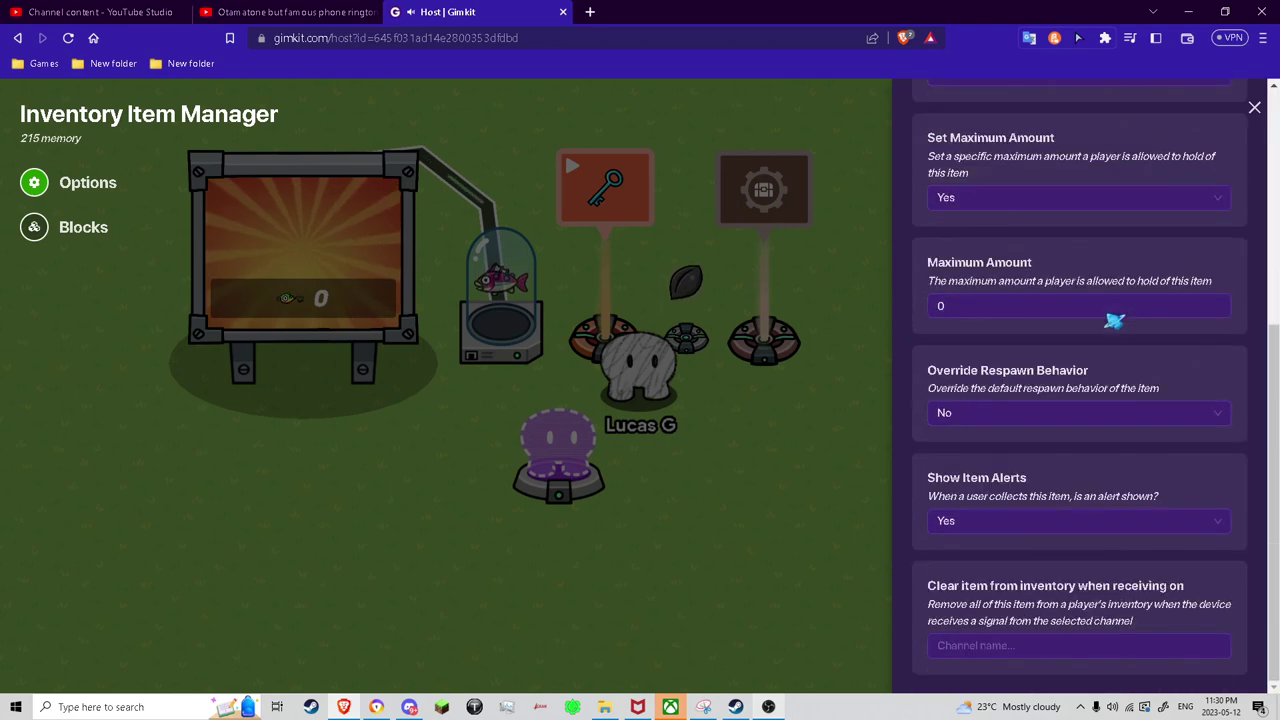
scroll(1034, 300, "up", 4)
left_click(950, 150)
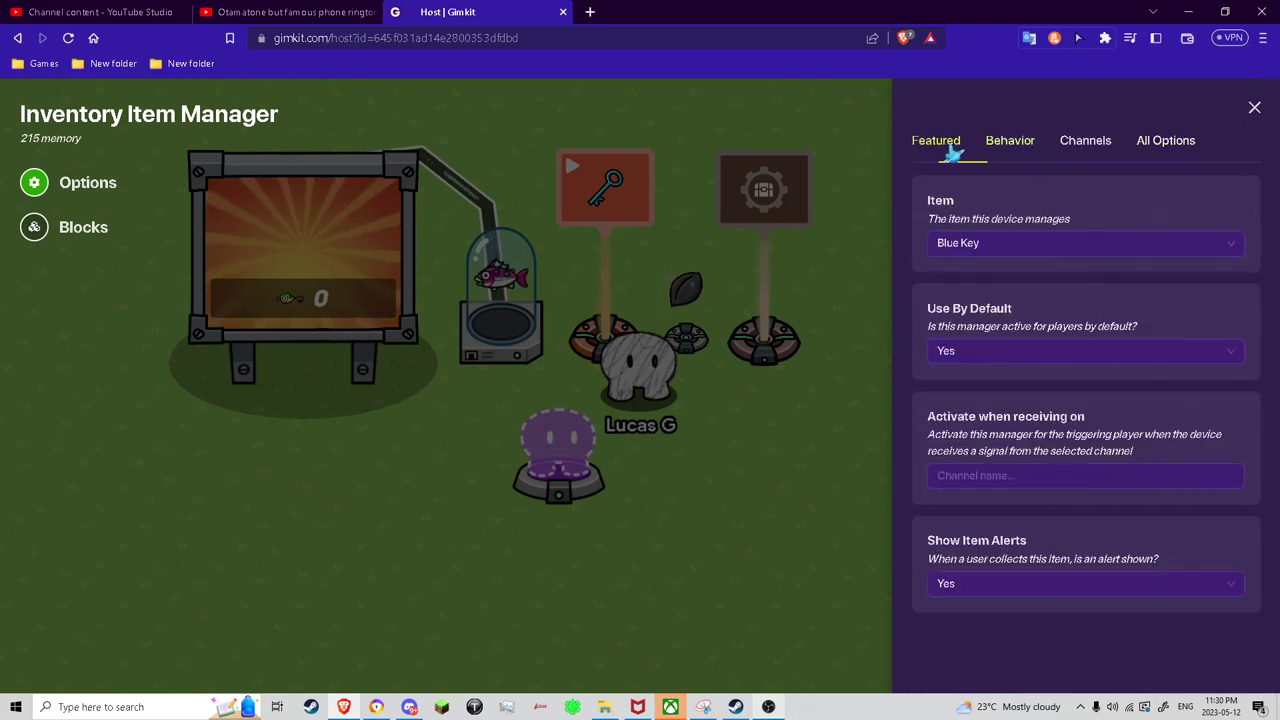
left_click(1005, 148)
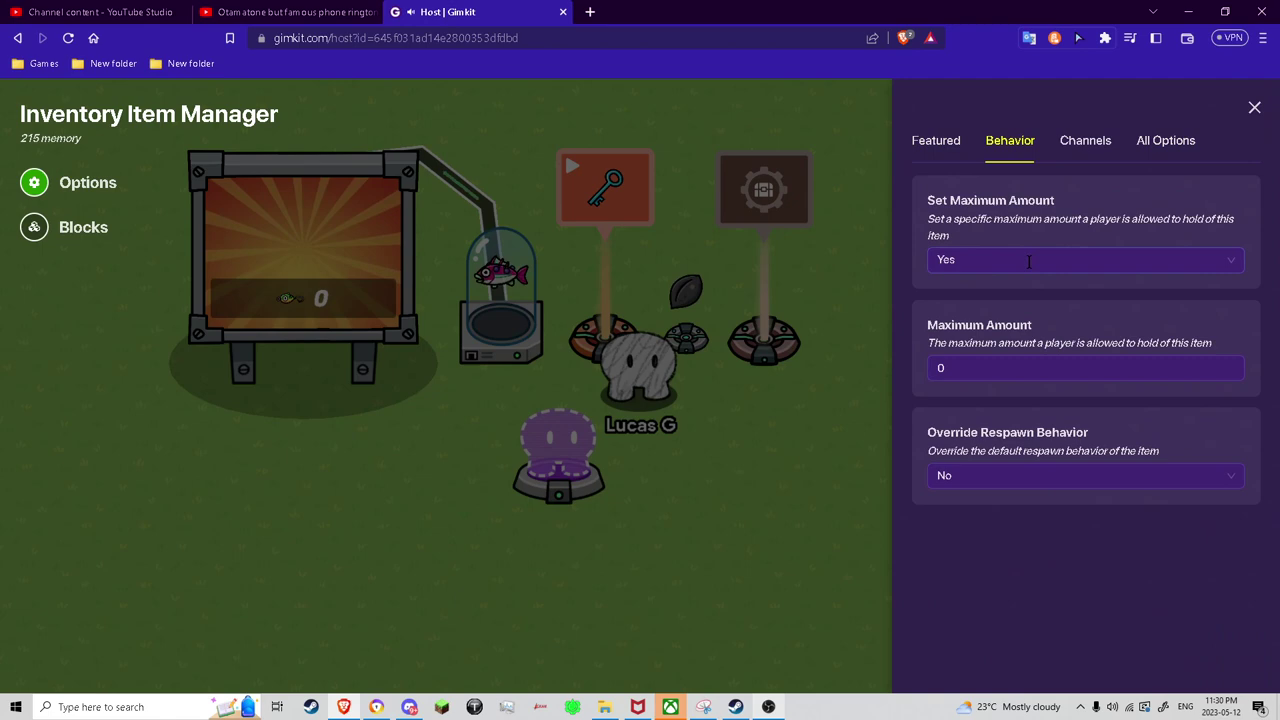
left_click(995, 478)
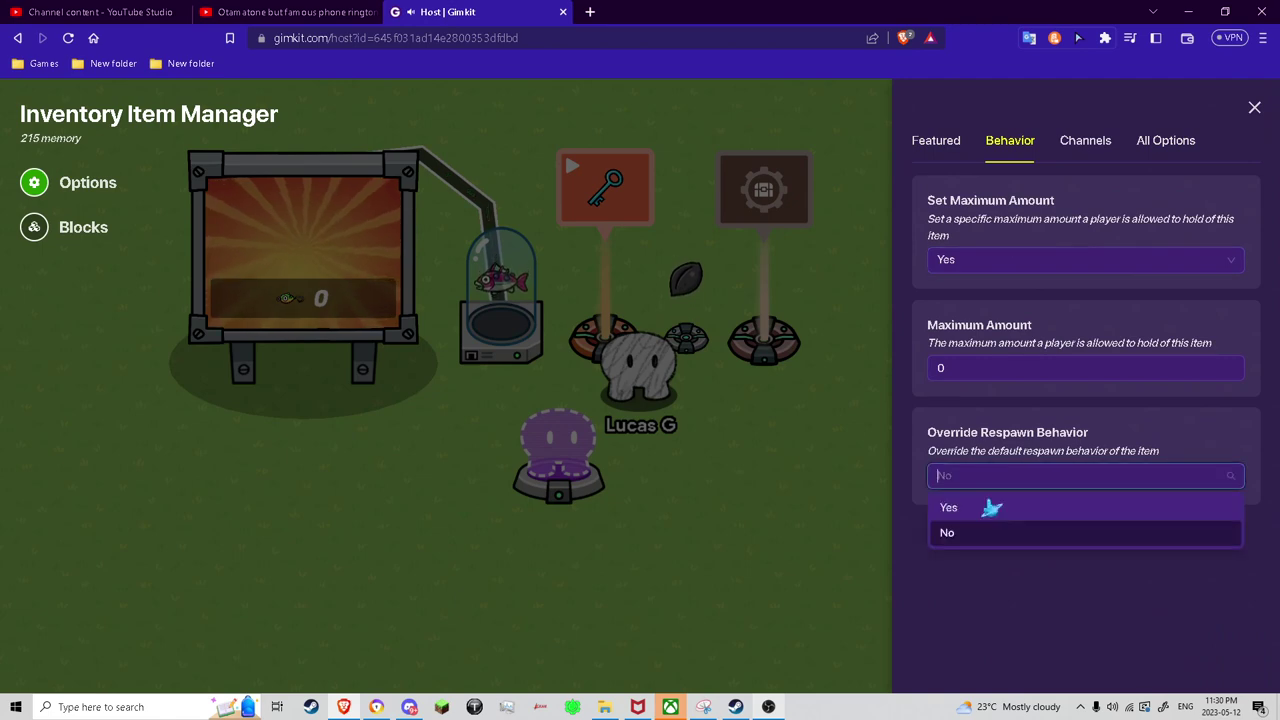
left_click(983, 406)
left_click(786, 306)
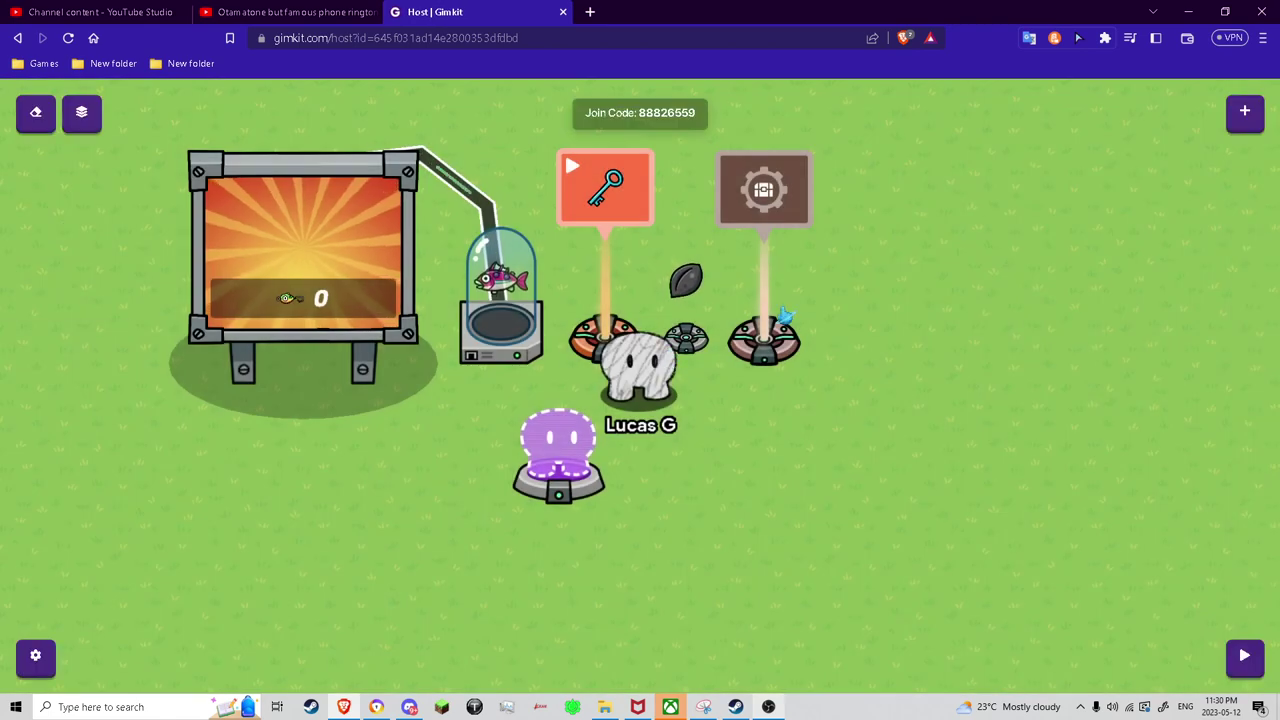
Step: Return to the manager's Behavior settings to edit the Maximum Amount value again
left_click(790, 340)
left_click(1008, 148)
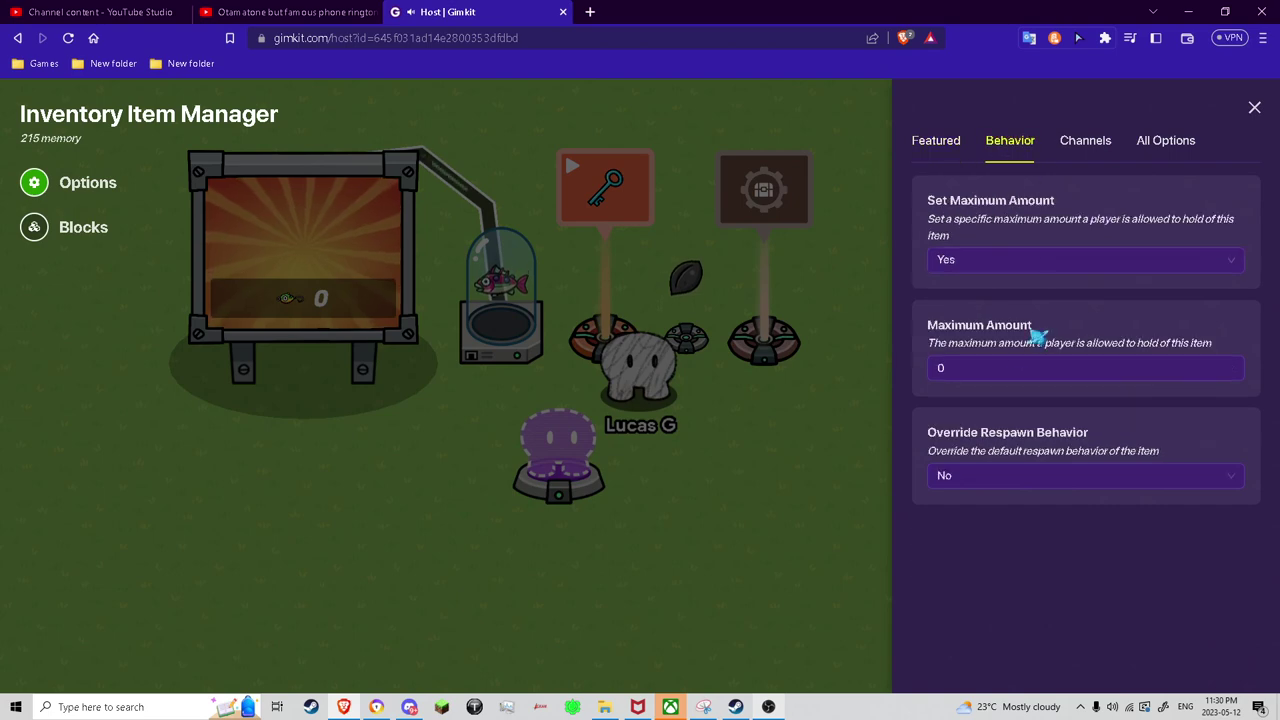
left_click(995, 366)
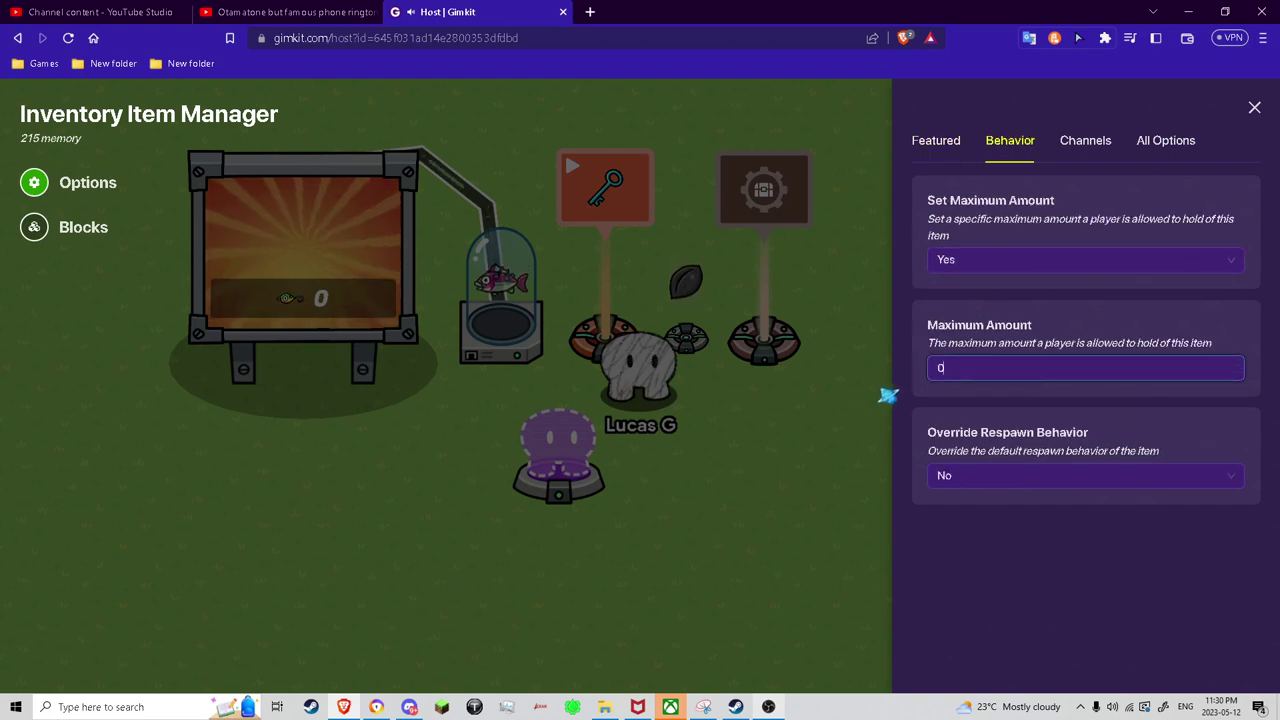
Step: Change the Inventory Item Manager's managed item from Blue Key to Black Seed
left_click(885, 395)
key("s")
key("a")
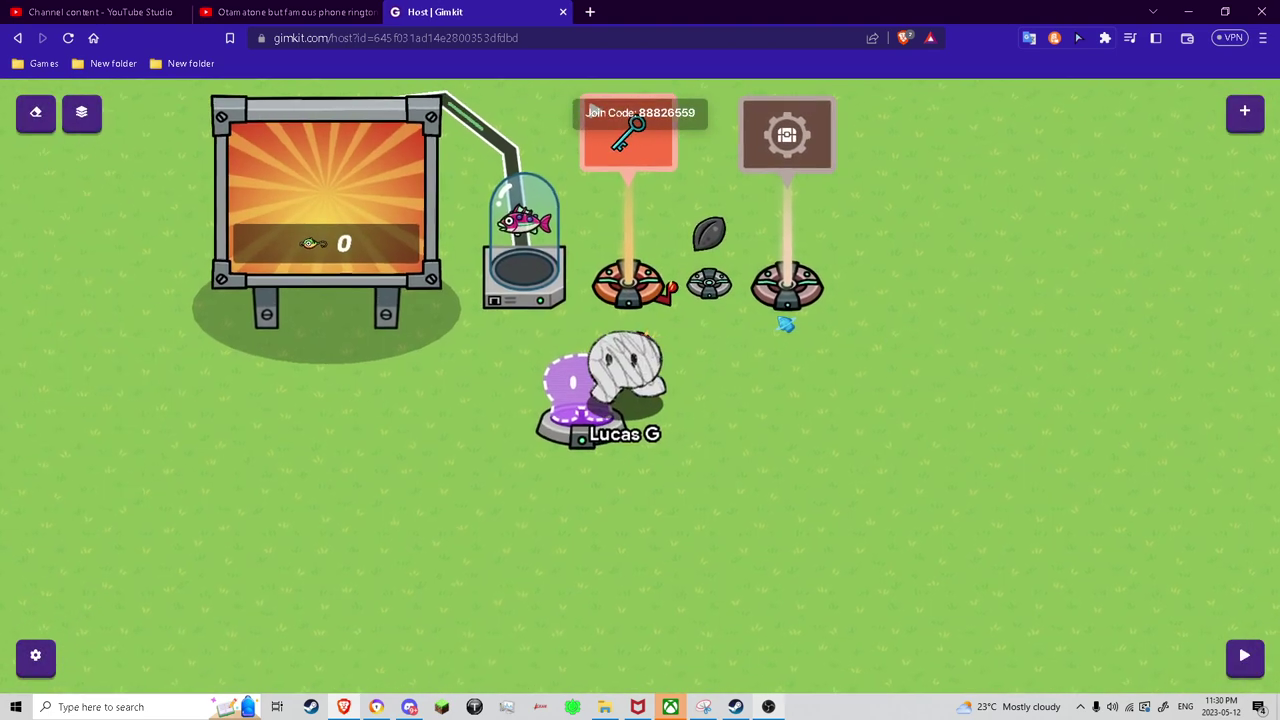
left_click(810, 300)
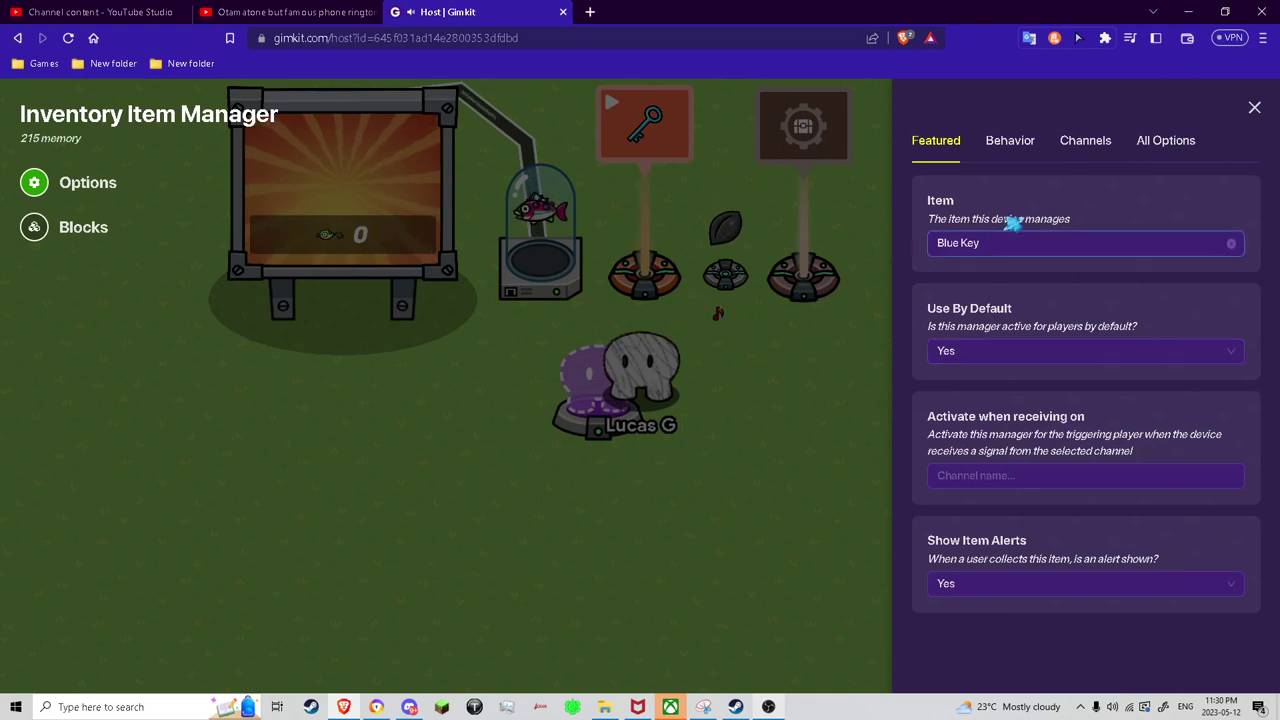
left_click(985, 250)
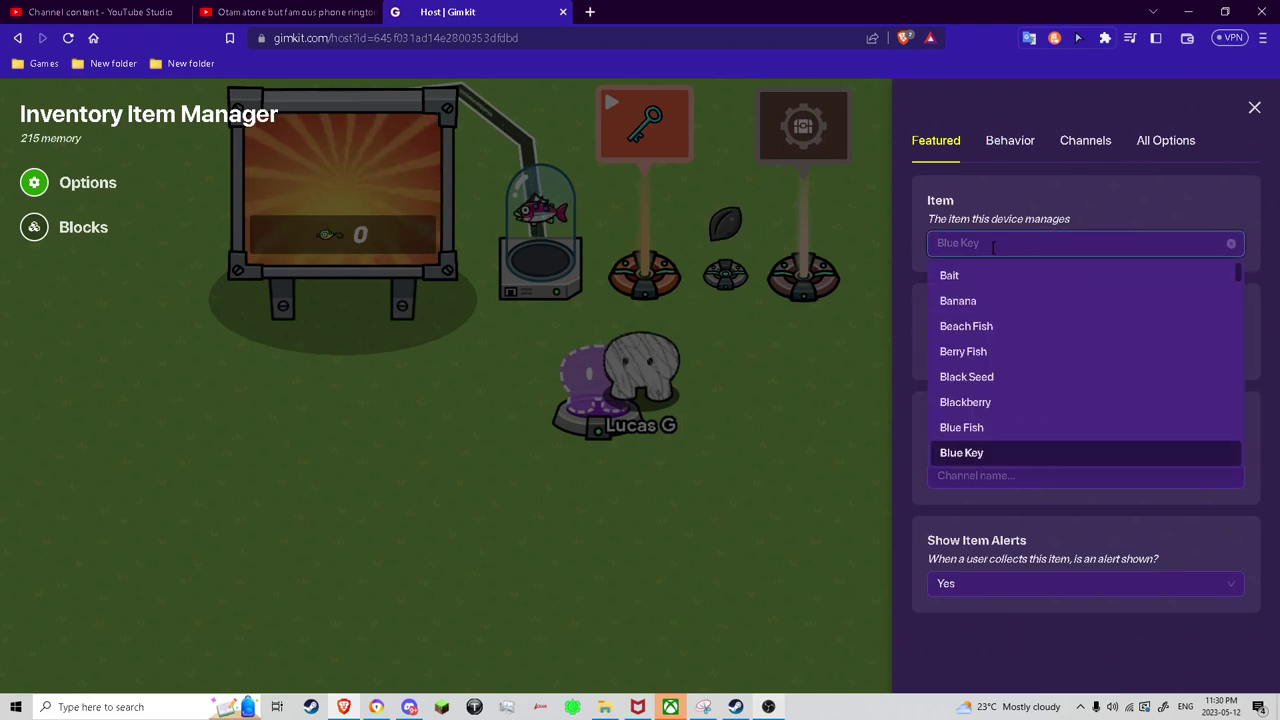
type("bl")
left_click(966, 276)
left_click(809, 363)
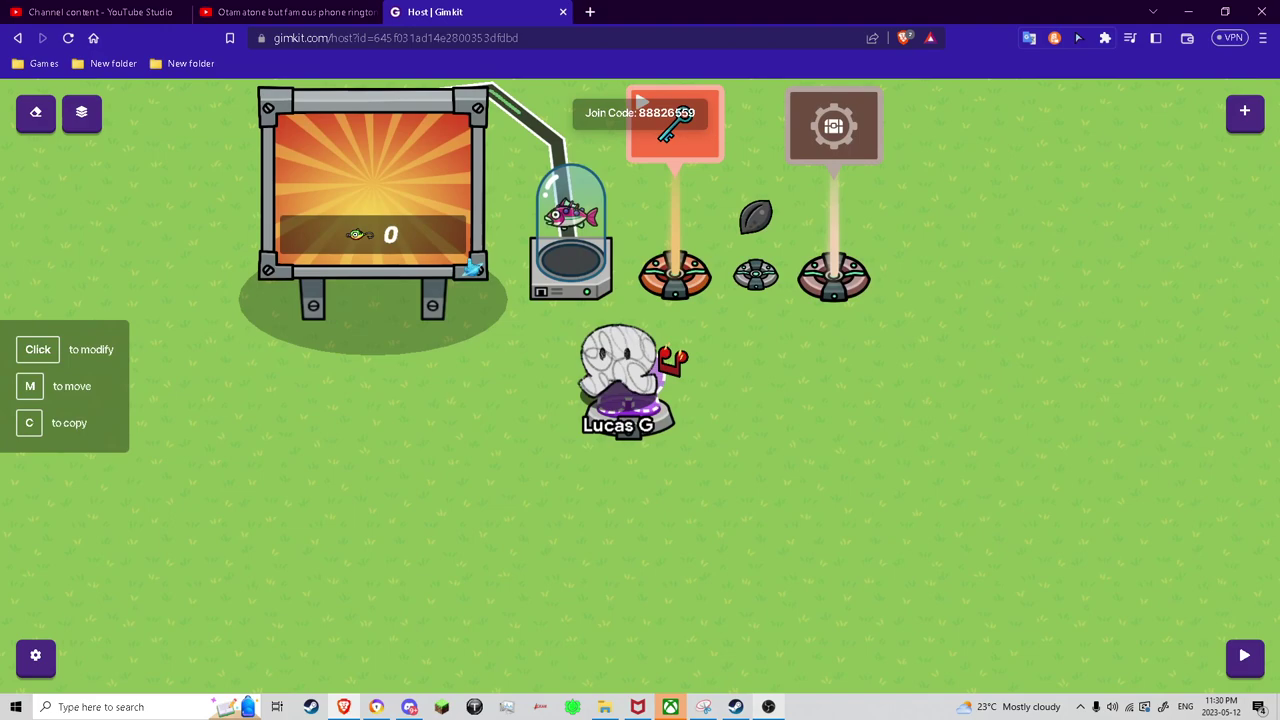
Step: Start a test game and buy a Berry Fish from the vending machine
key("a")
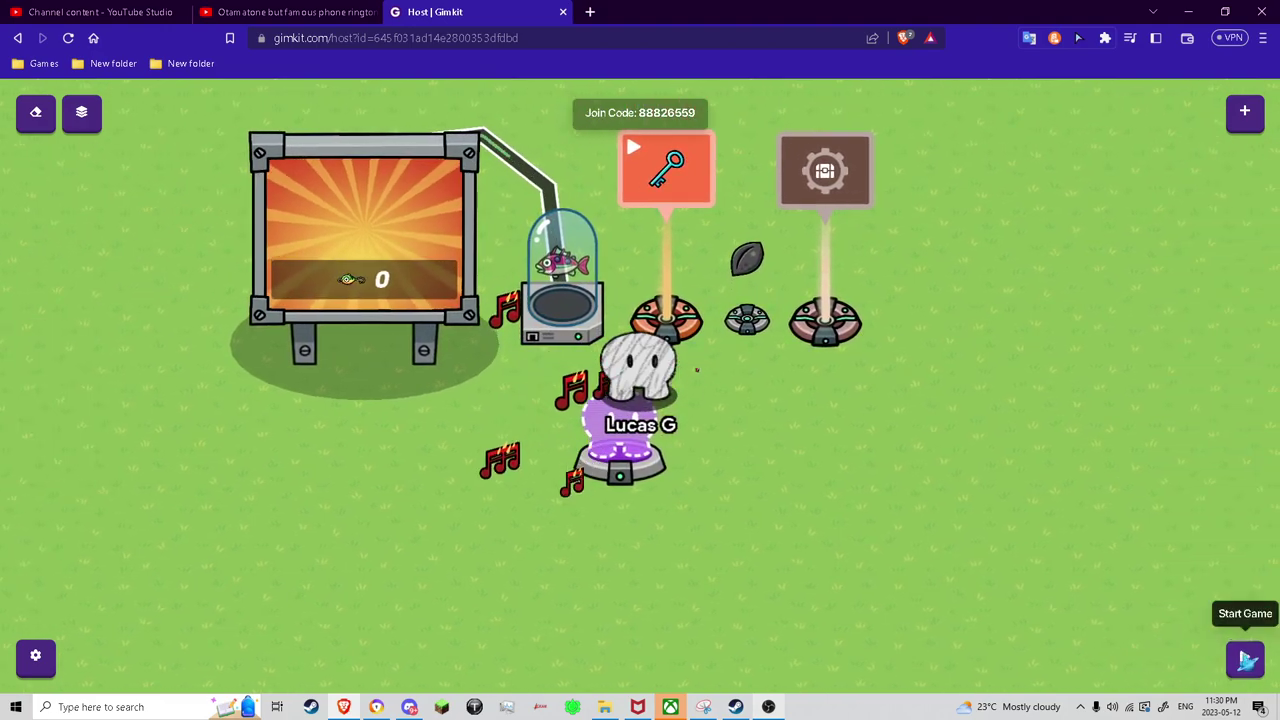
left_click(1244, 655)
key("a")
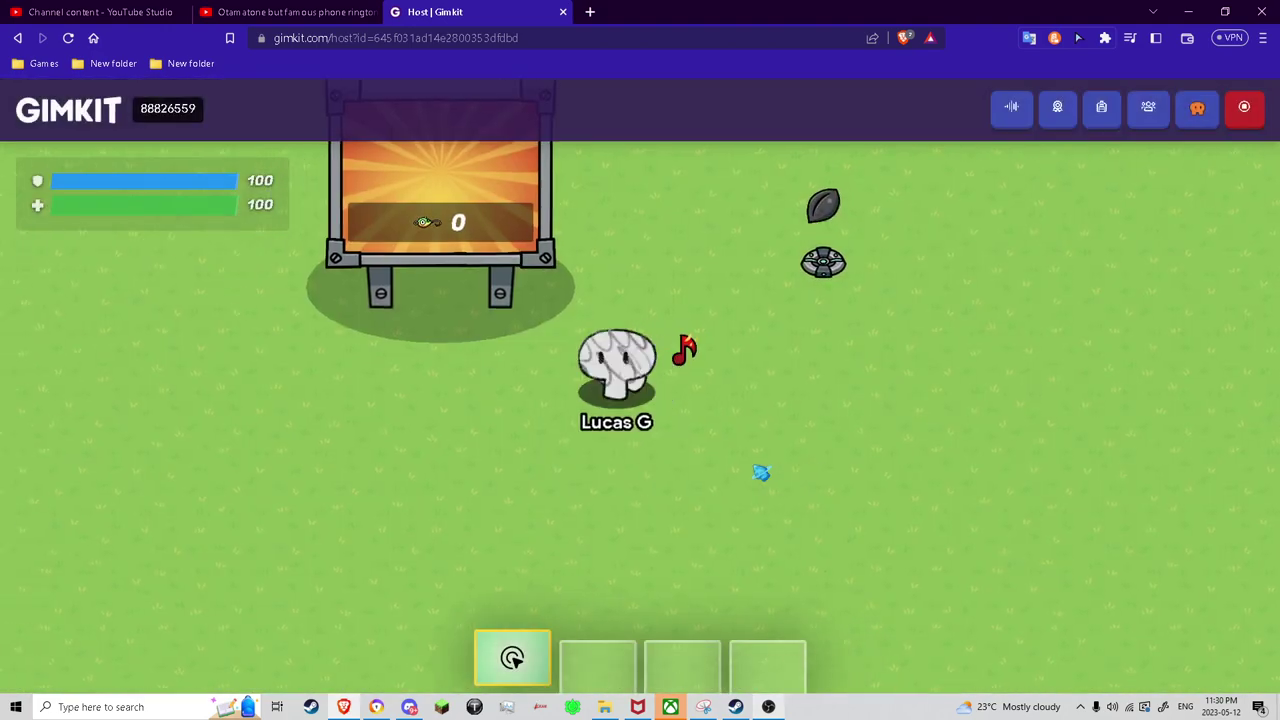
key("w")
key("Return")
Step: Walk over to the Black Seed and collect it
key("d")
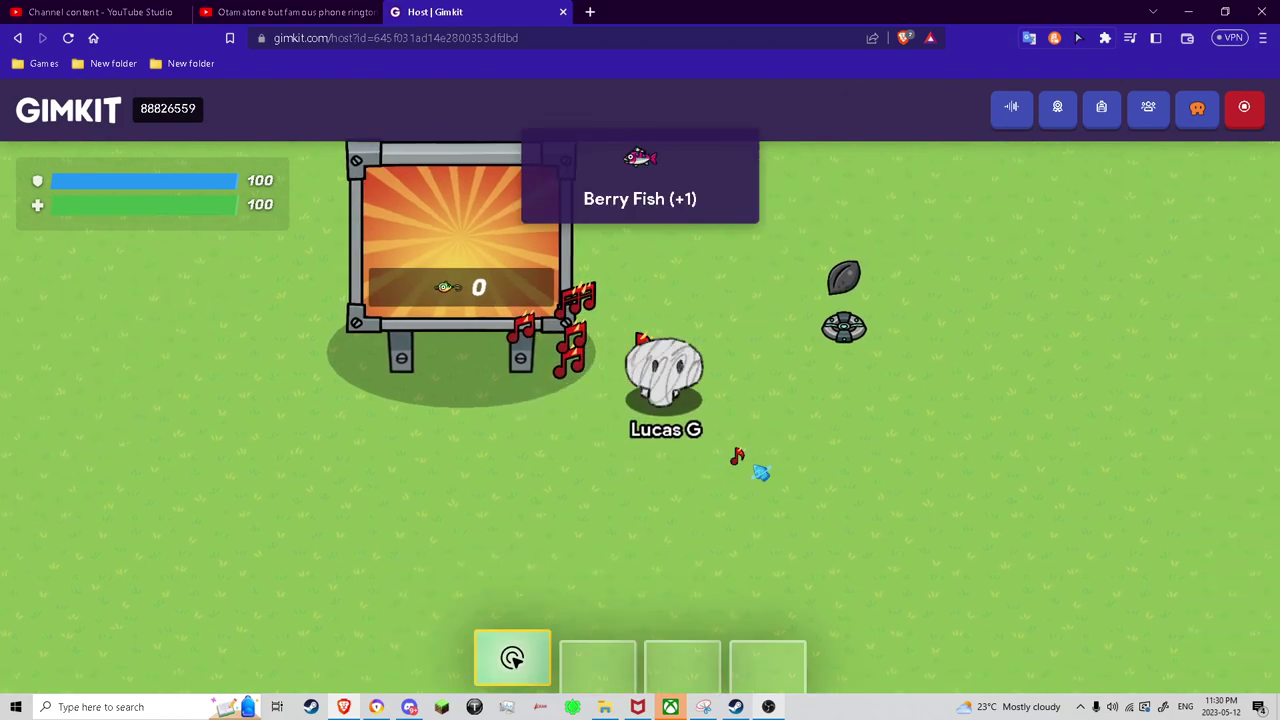
key("a")
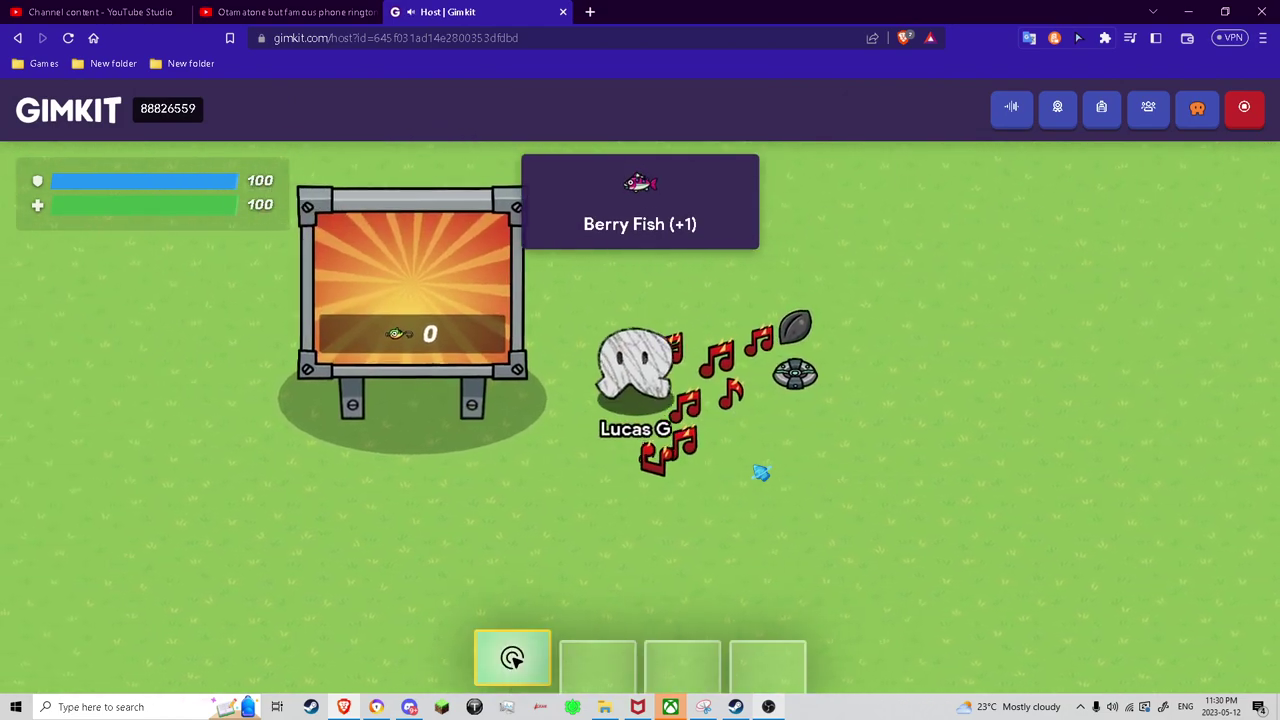
key("s")
key("d")
key("w")
key("Return")
Step: Check the Berry Fish and Black Seed in the inventory, then end the test game
key("s")
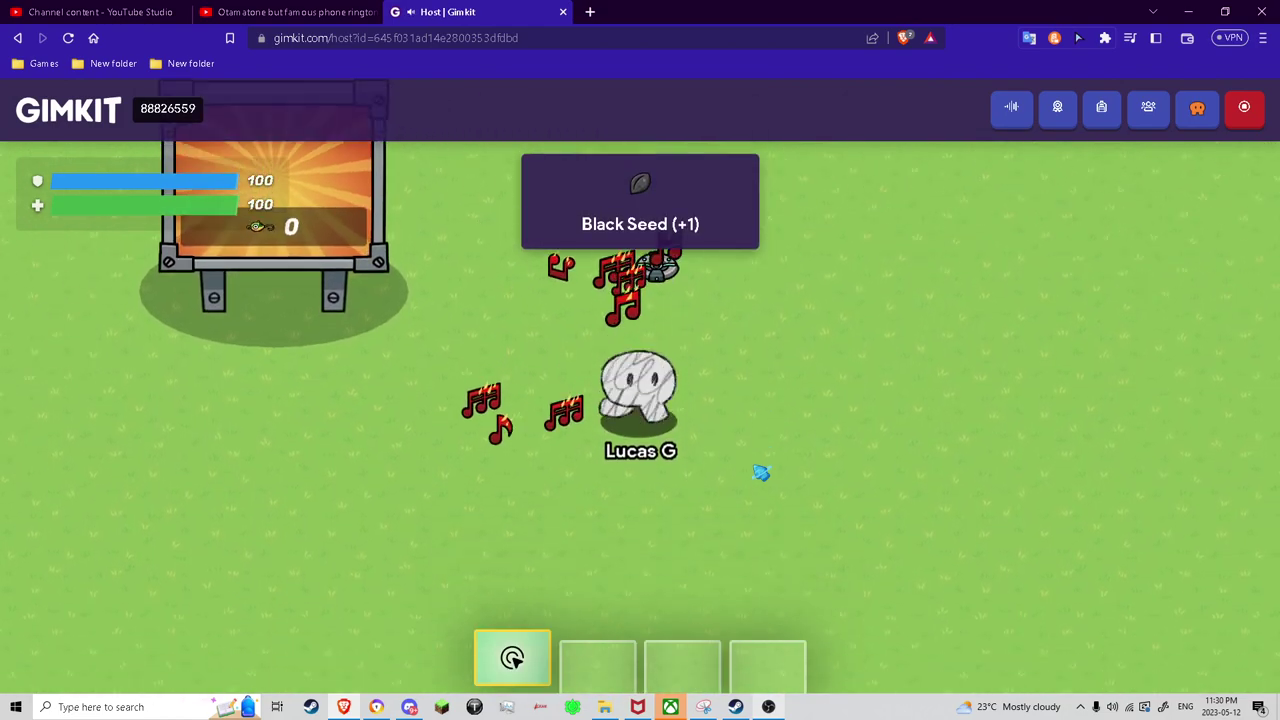
left_click(1116, 113)
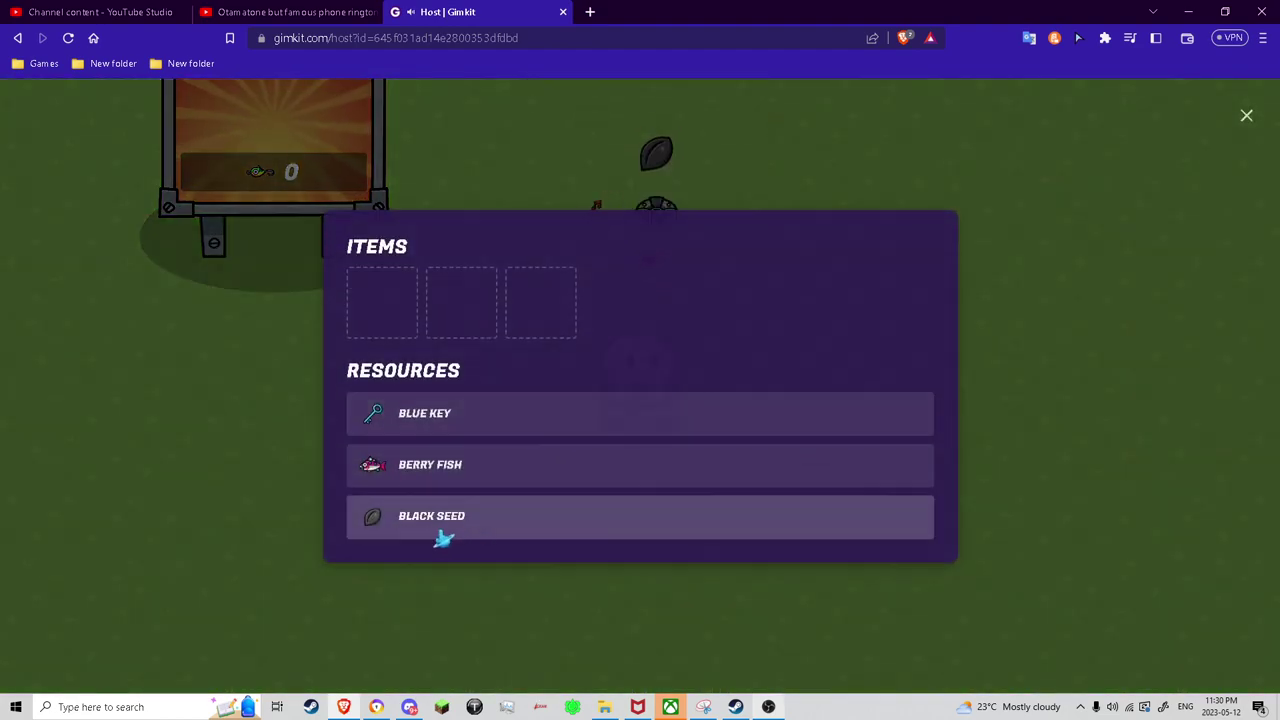
key("a")
key("w")
left_click(1060, 80)
Step: Restore the map and review the Black Seed manager's Maximum Amount, Featured and Behavior settings
left_click(1244, 106)
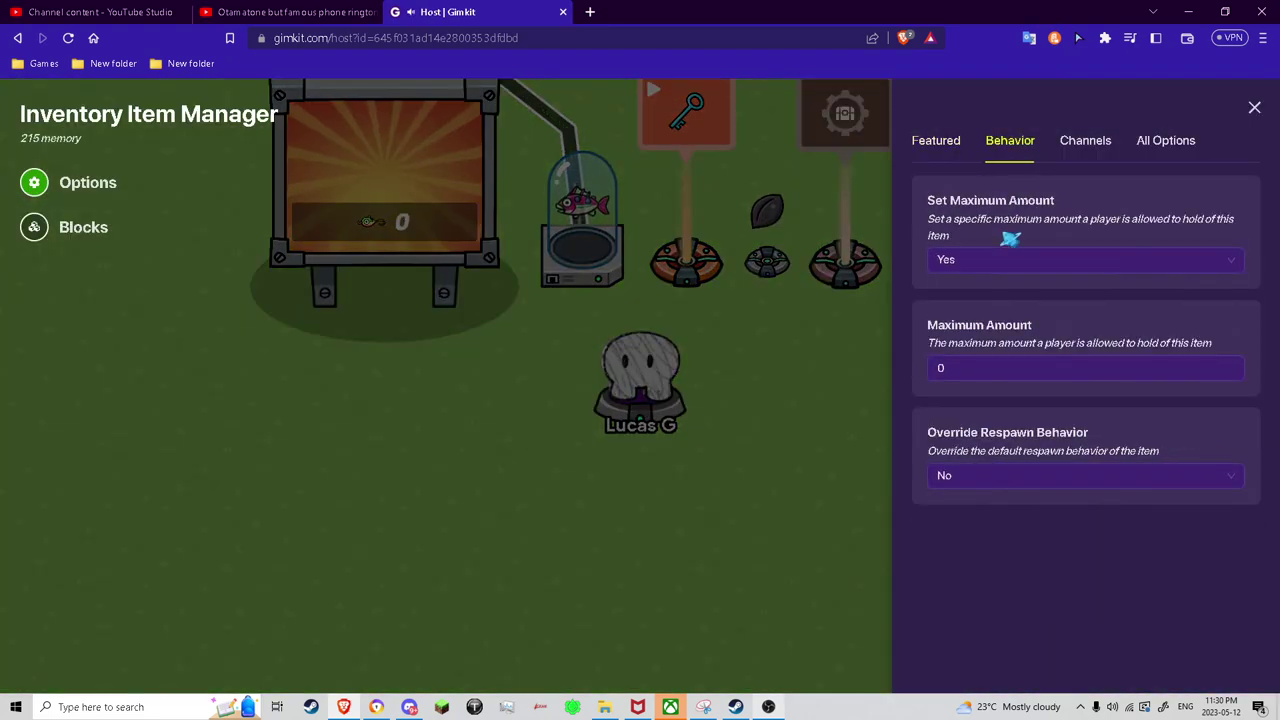
left_click(1044, 367)
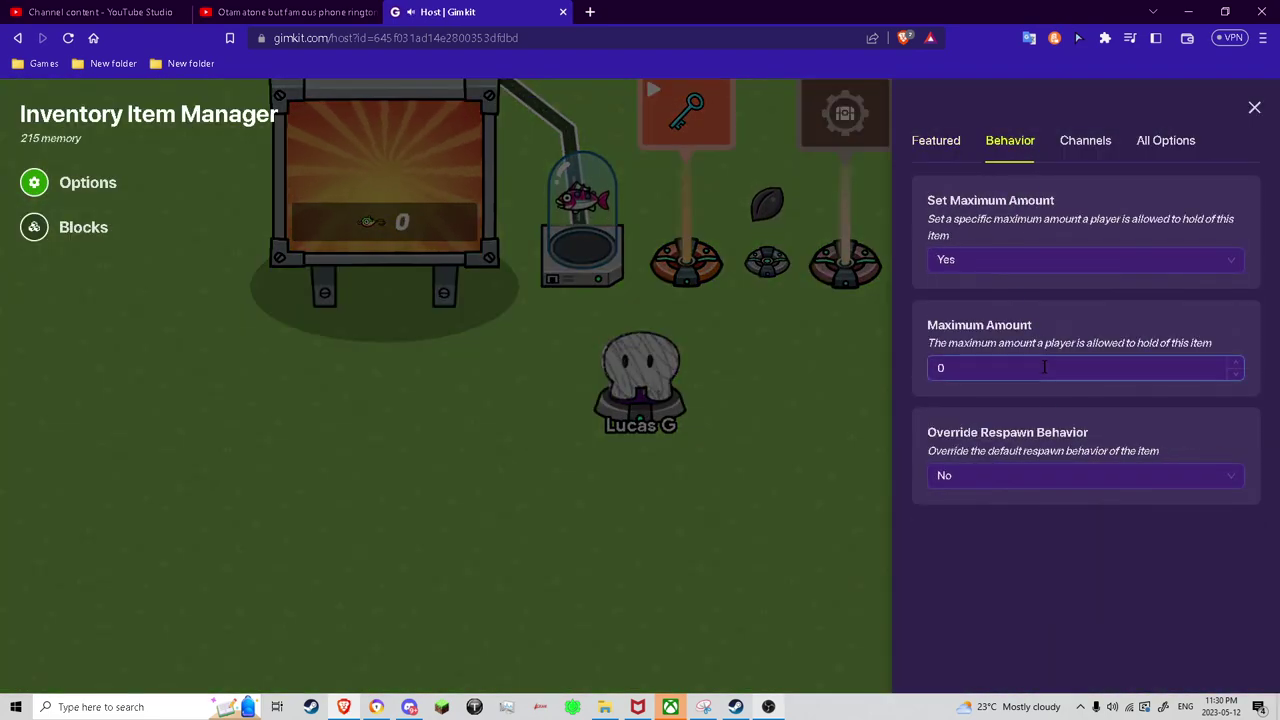
left_click(935, 146)
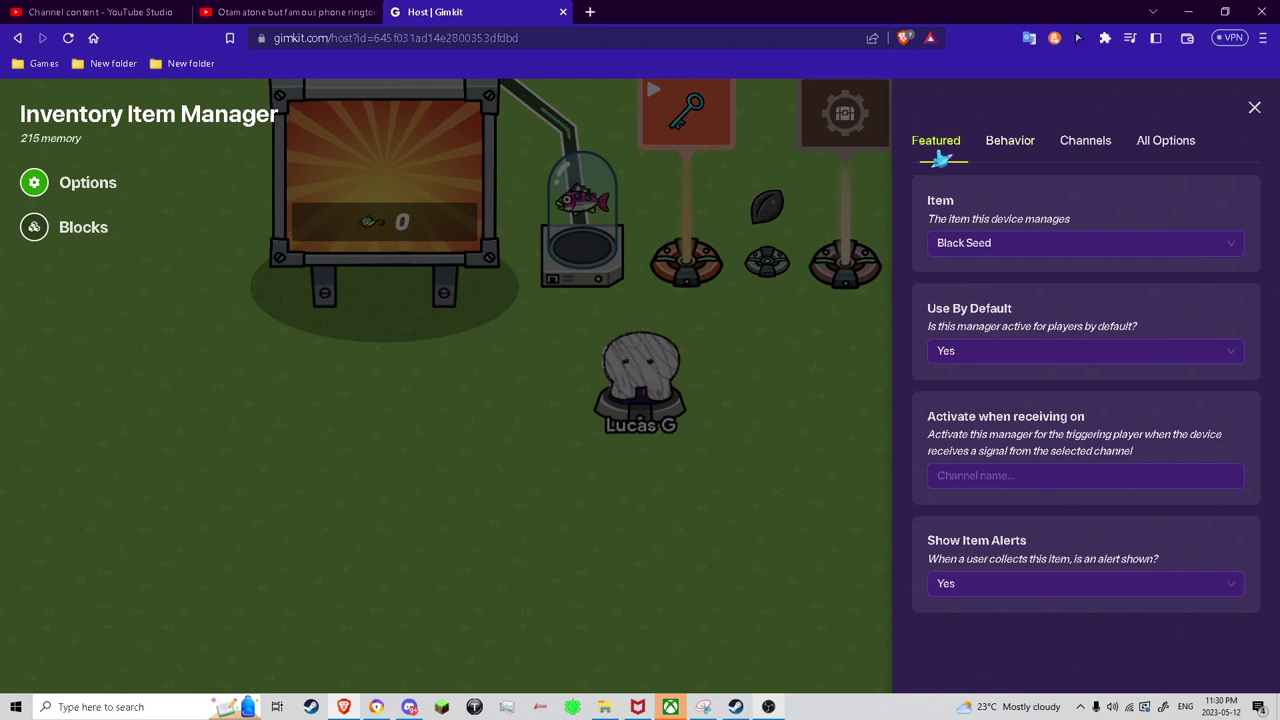
left_click(1012, 142)
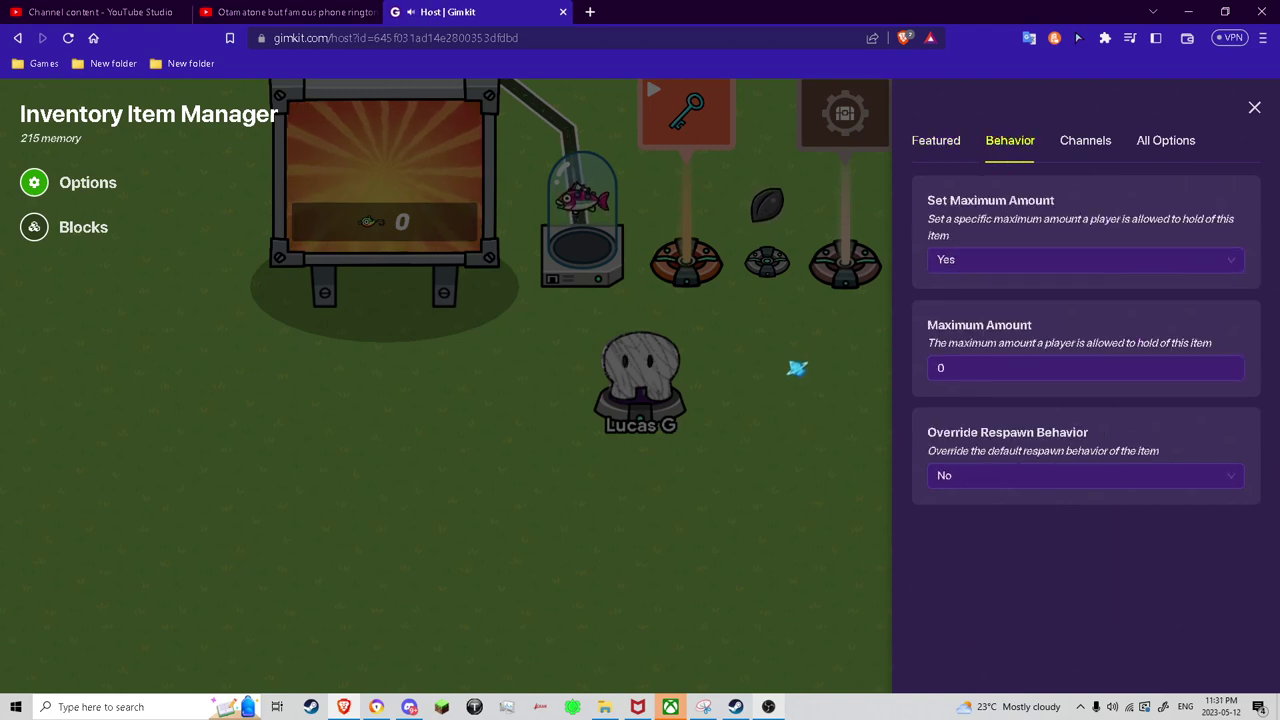
key("Escape")
key("Up")
key("Left")
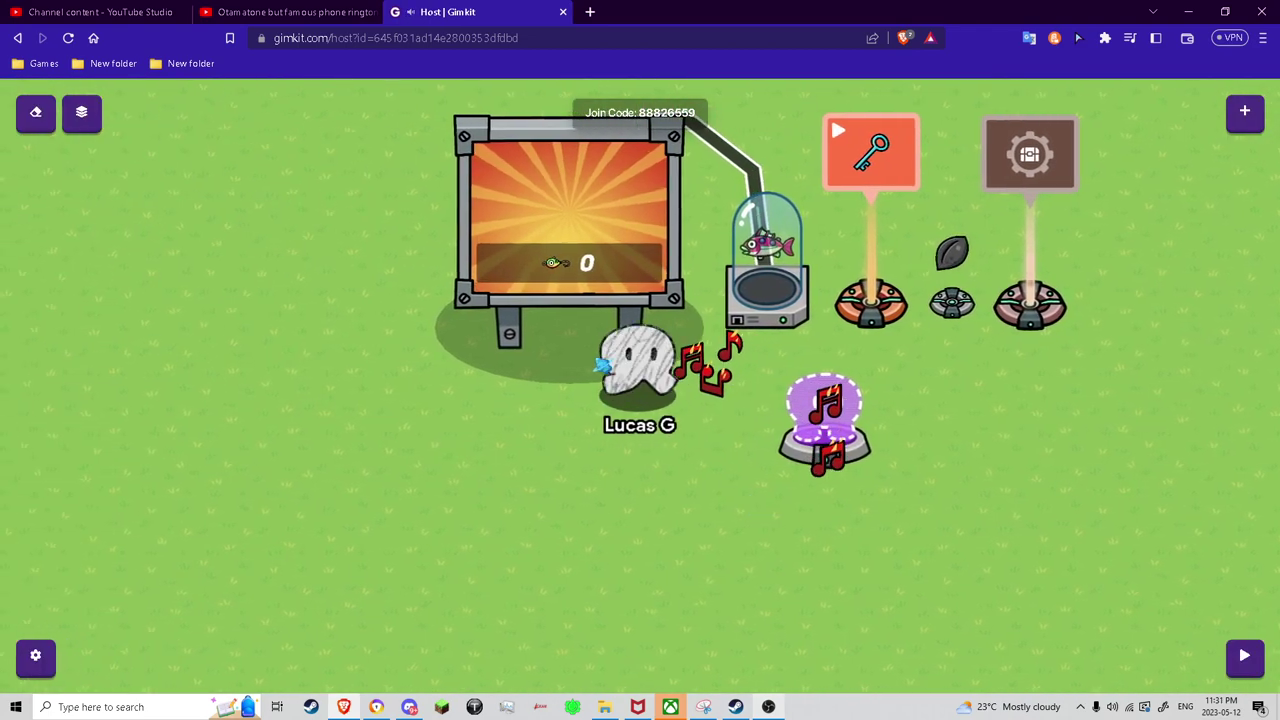
Step: Set the vending machine's Purchase Action to Grant Item
left_click(602, 366)
left_click(1014, 140)
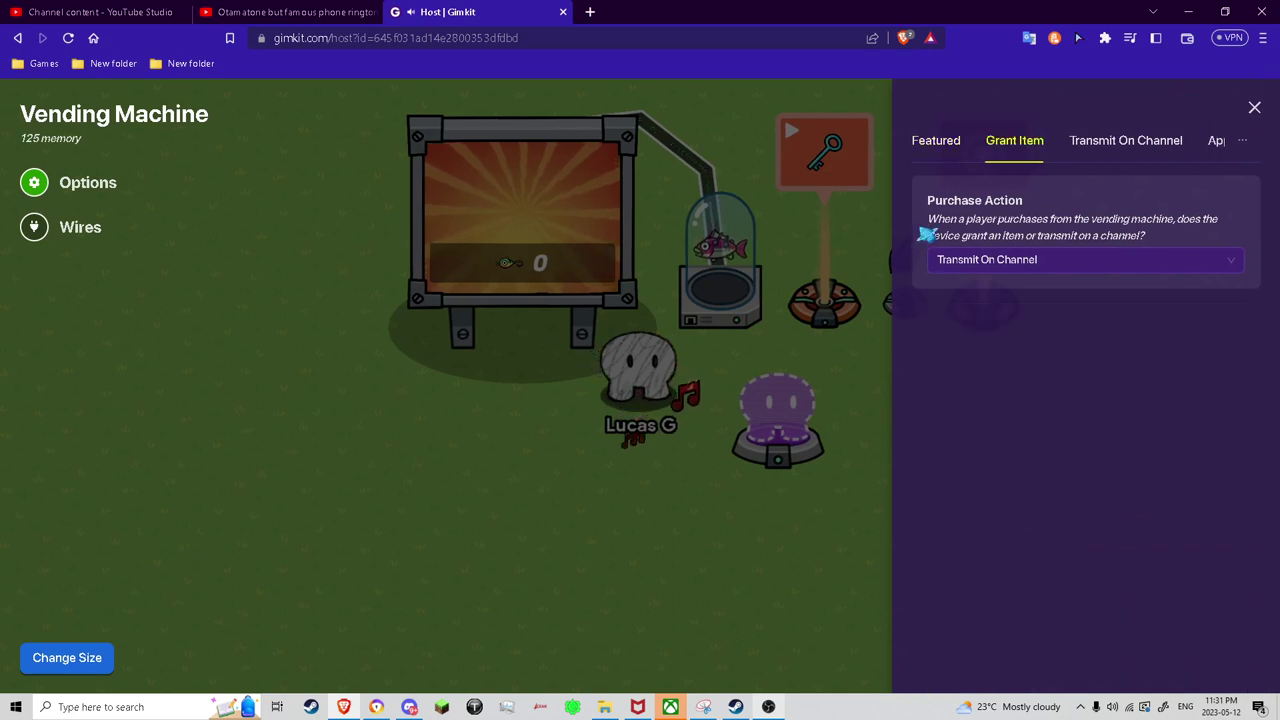
left_click(1015, 262)
left_click(1000, 290)
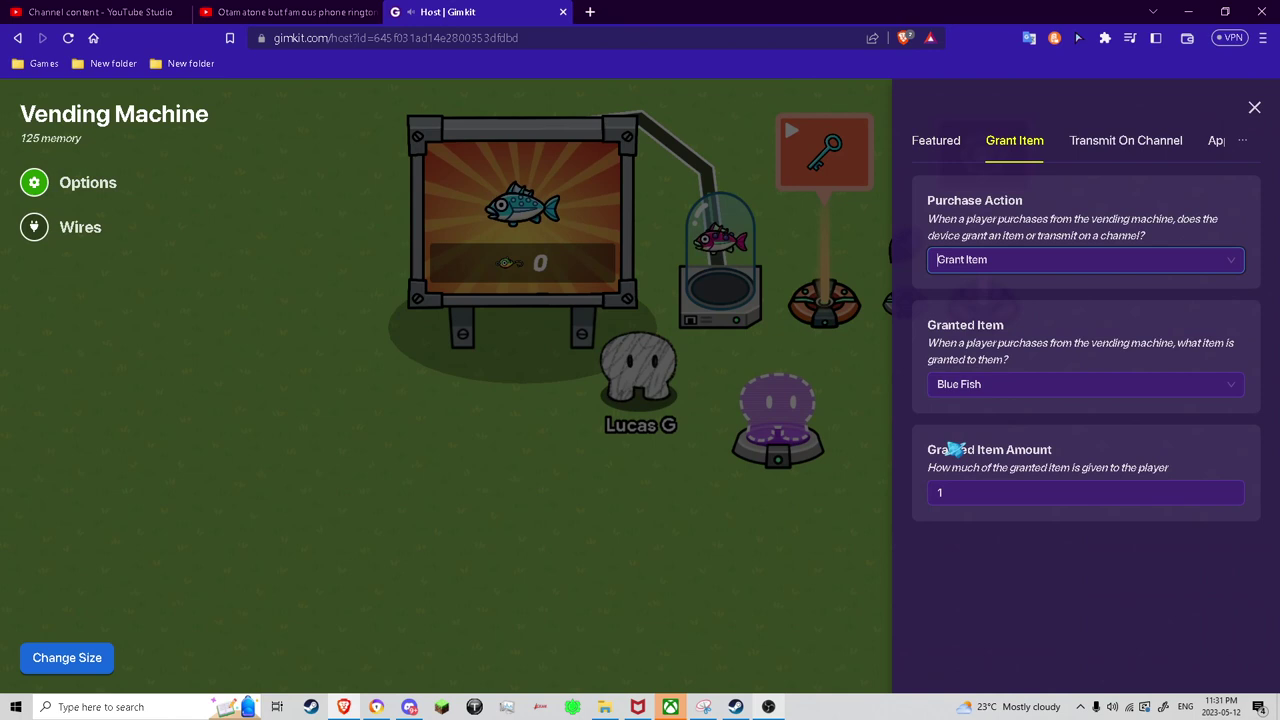
Step: Set the vending machine's Appearance option Visible In-Game to No
left_click(1088, 145)
left_click(1242, 140)
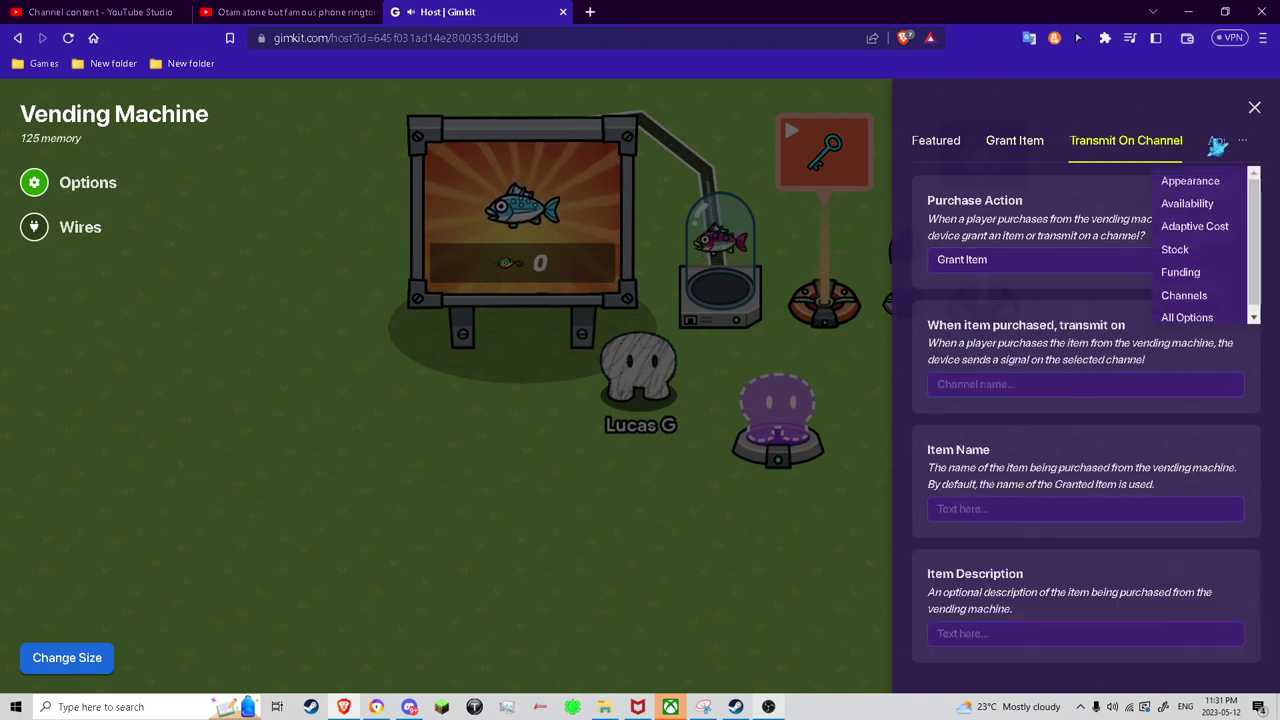
left_click(1190, 177)
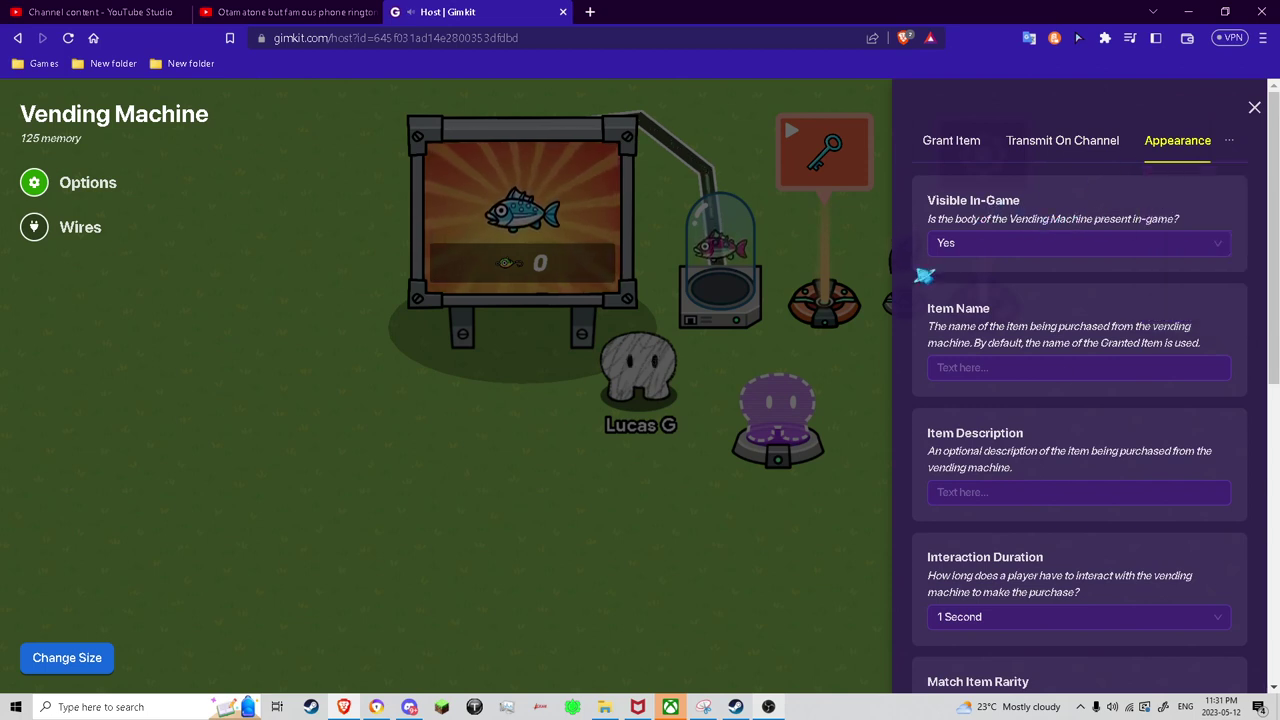
left_click(971, 243)
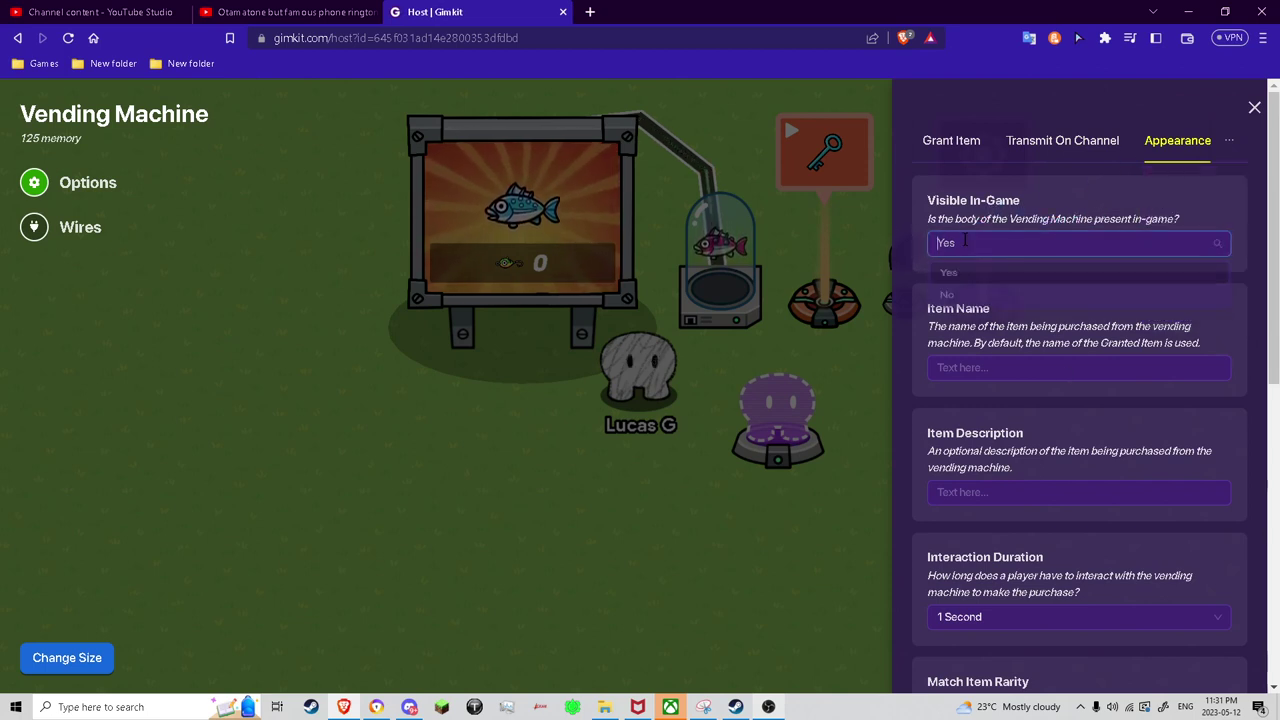
left_click(958, 303)
left_click(563, 334)
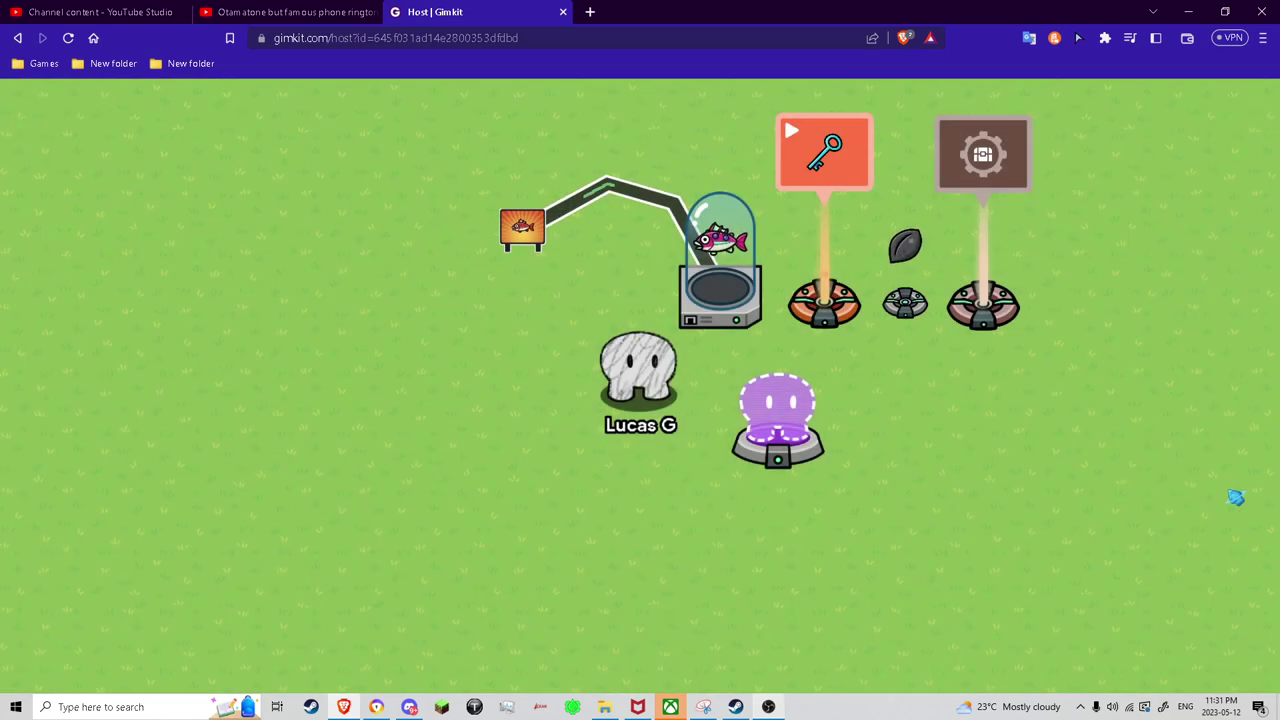
Step: Reopen the vending machine and set Visible In-Game back to Yes
key("w")
key("a")
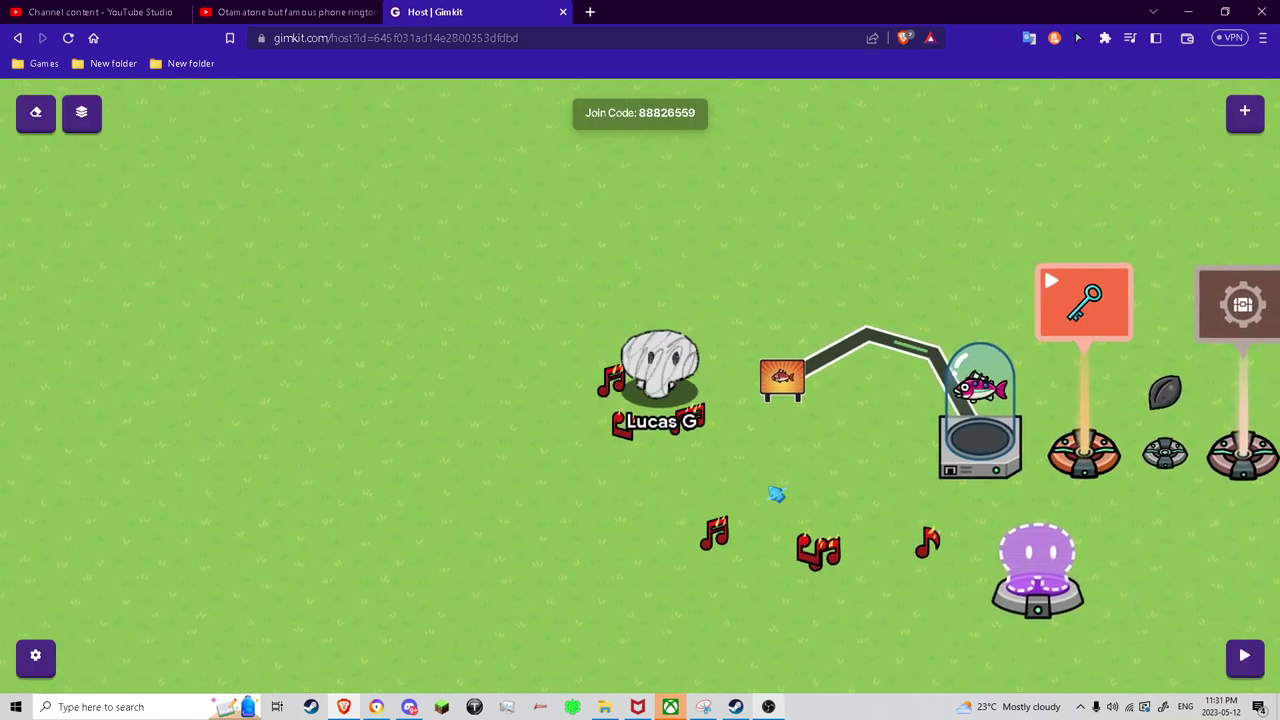
left_click(748, 395)
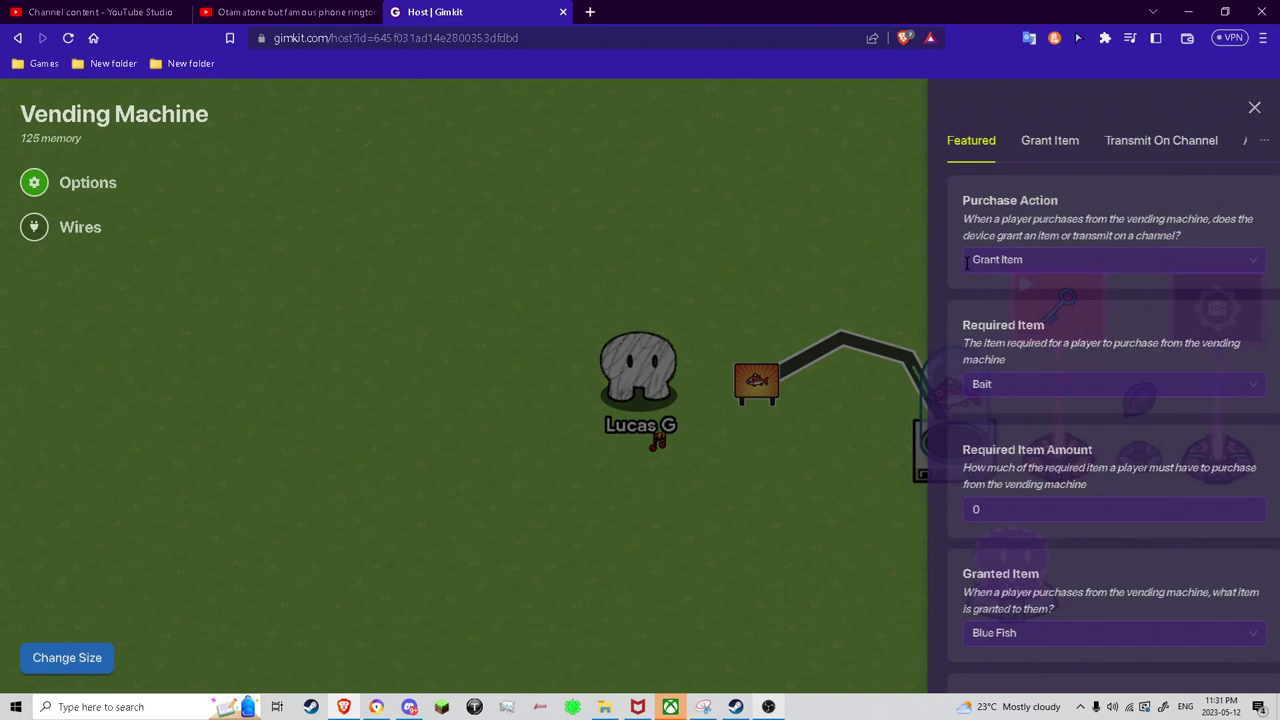
left_click(1014, 259)
left_click(1109, 140)
left_click(1226, 140)
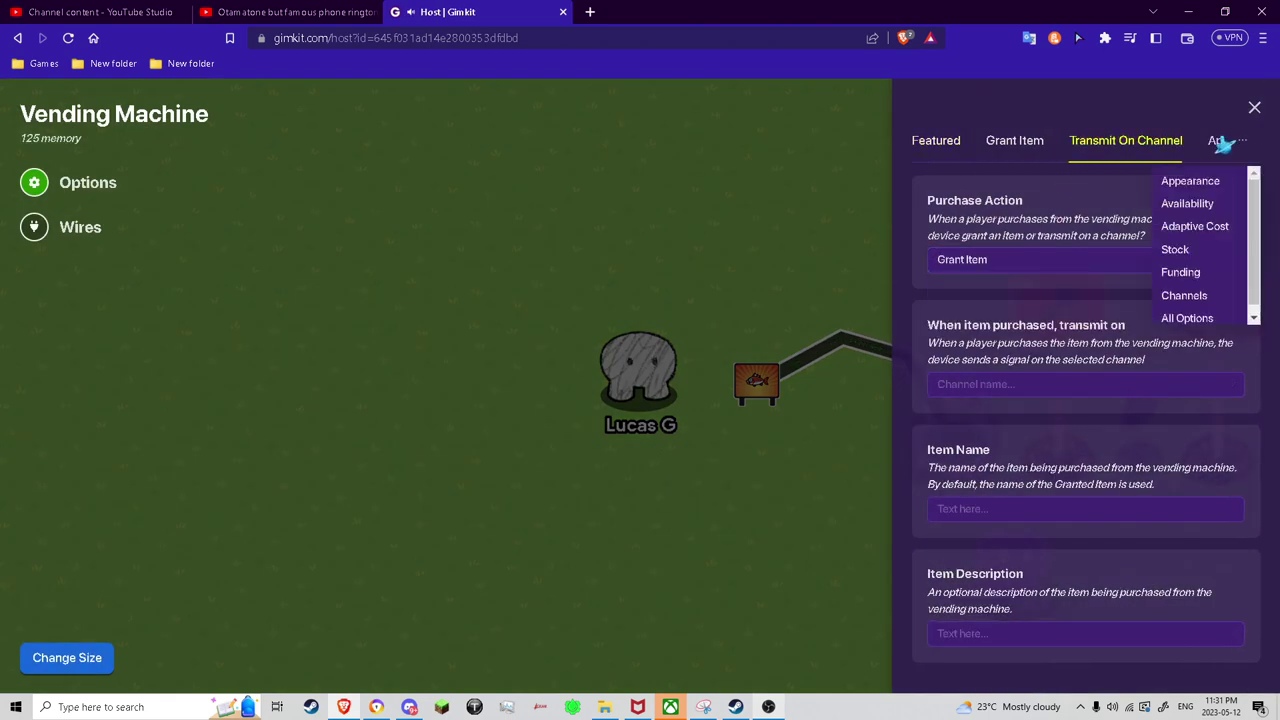
left_click(1186, 172)
left_click(1054, 238)
left_click(975, 276)
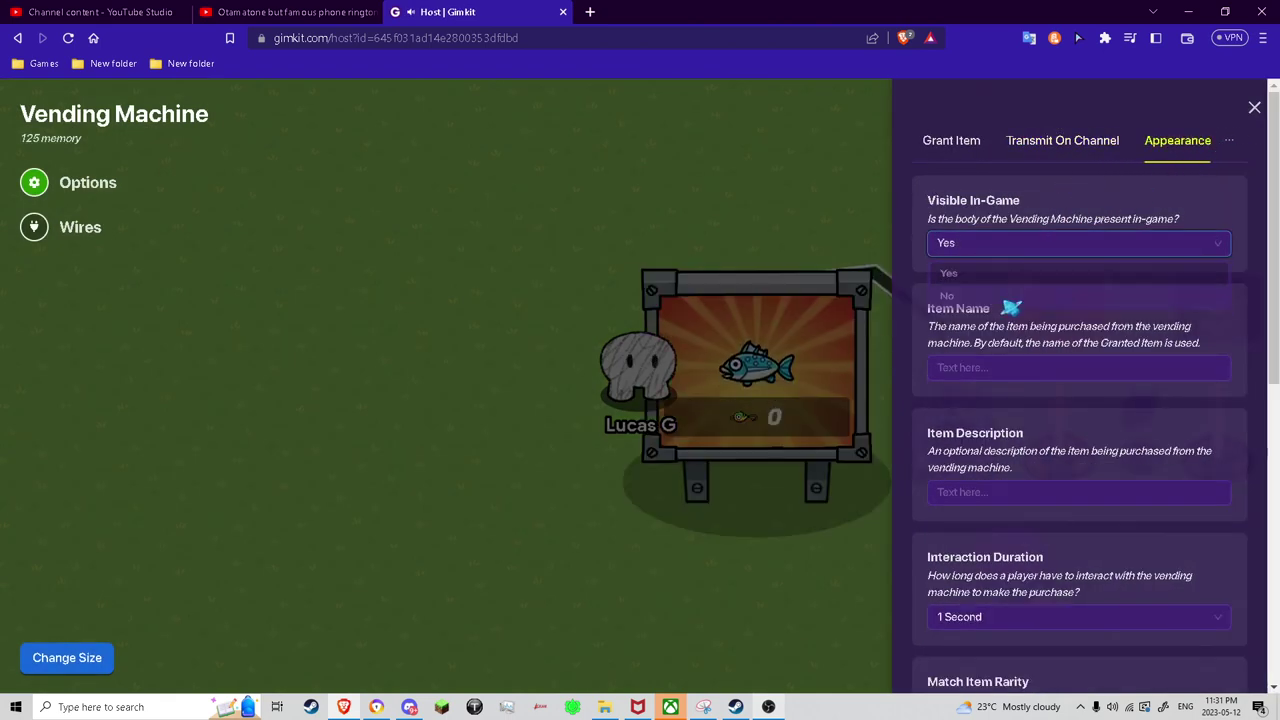
scroll(1000, 293, "down", 1)
Step: Name the purchase item 'Buy Blue Fish' with description 'Blue Fishes are blue'
left_click(990, 271)
type("But Blue Fish")
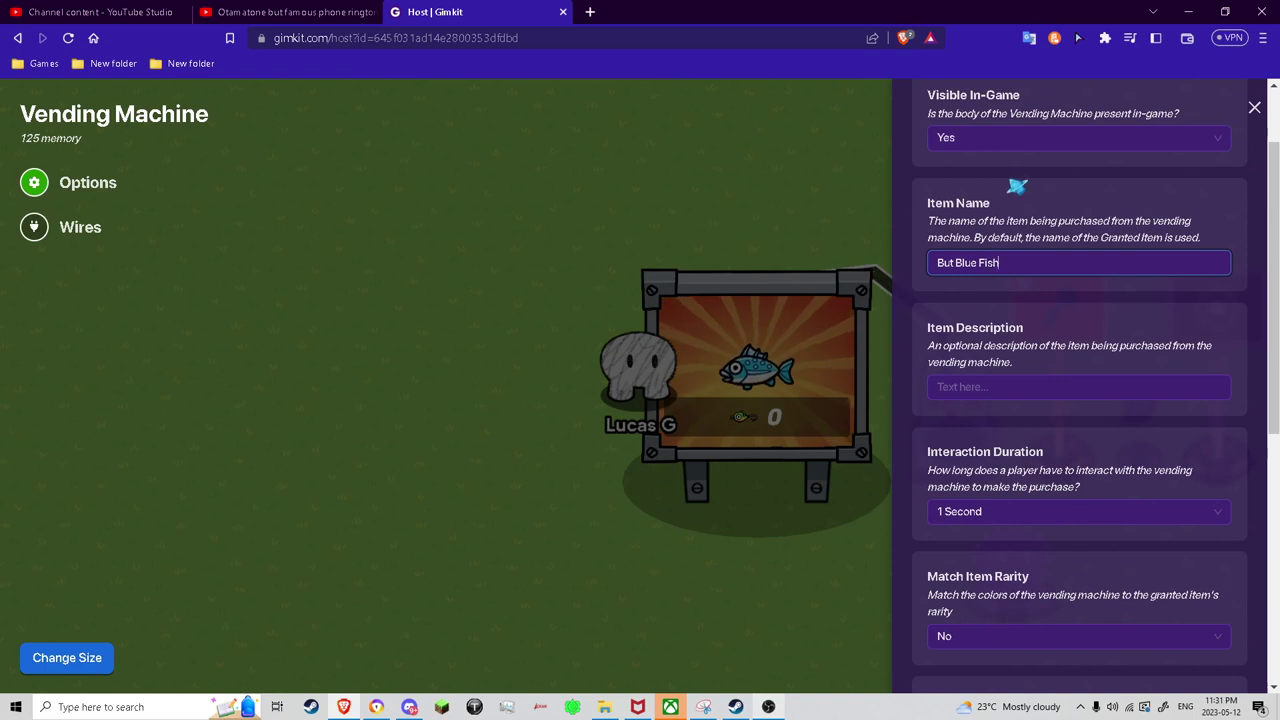
scroll(1016, 186, "up", 1)
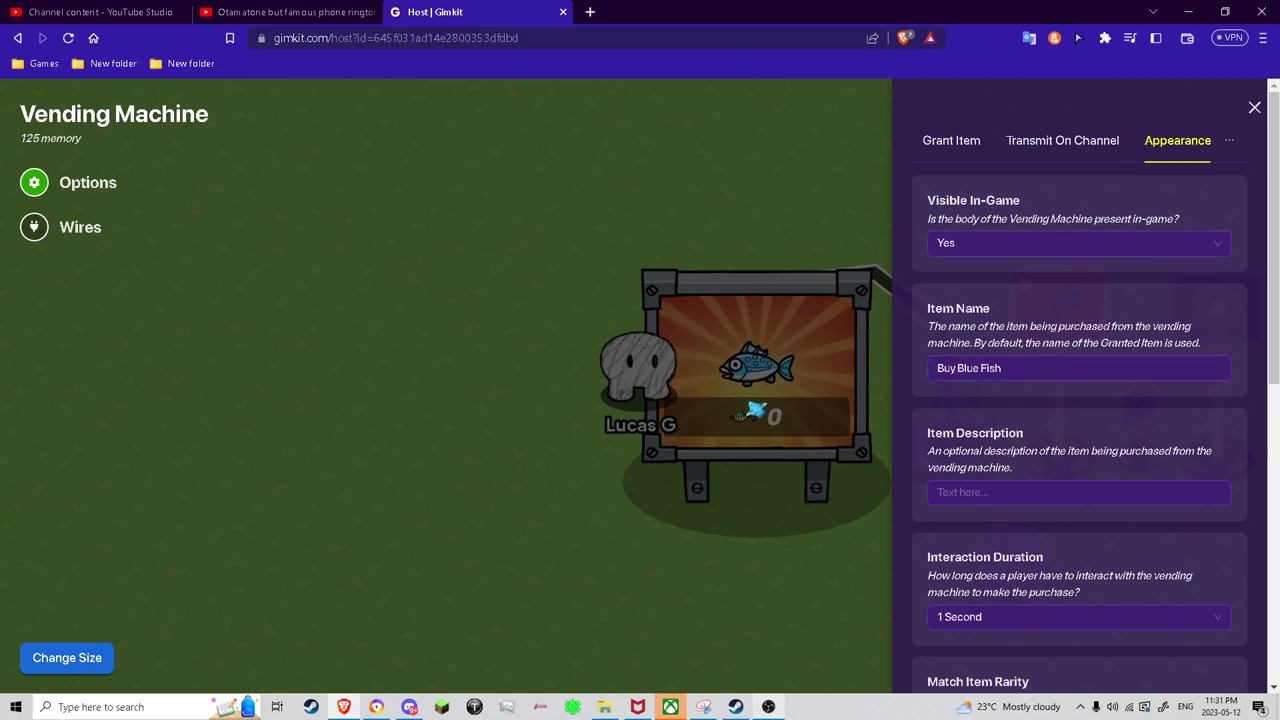
scroll(903, 370, "down", 1)
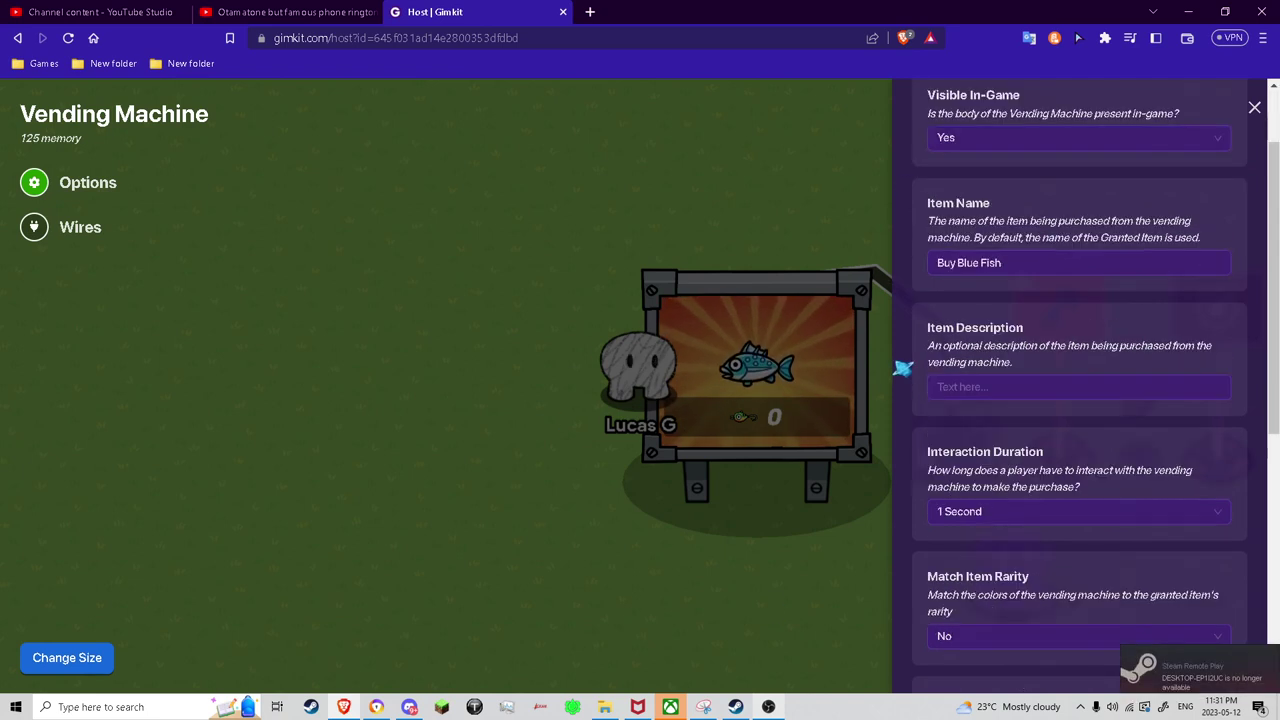
left_click(1022, 394)
type("Blue Fish")
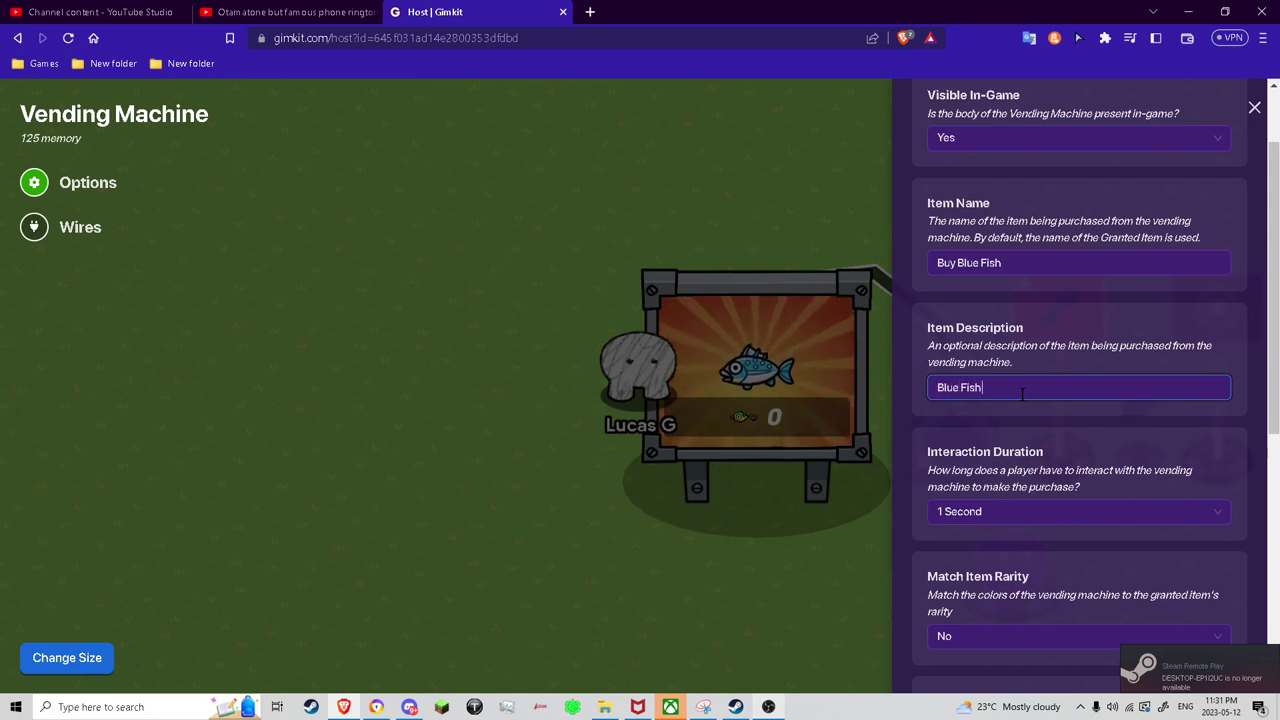
type("es are blue")
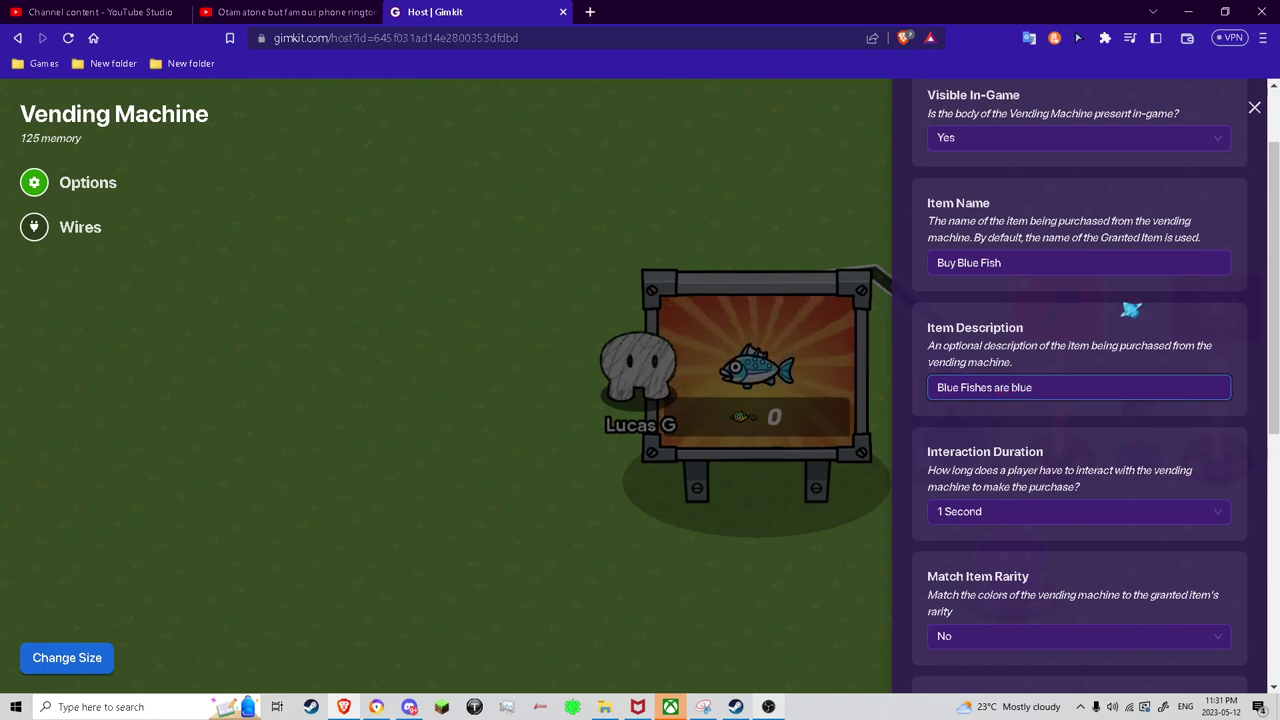
type("e")
scroll(1100, 380, "down", 1)
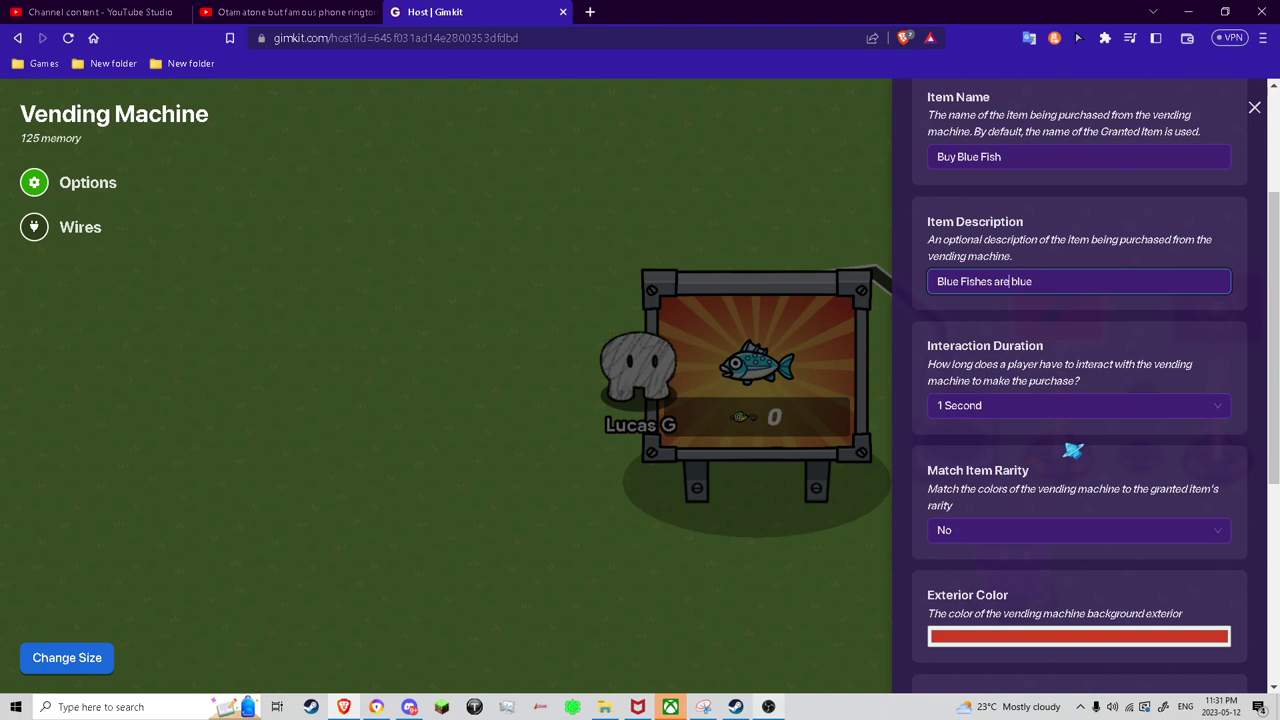
left_click(1005, 358)
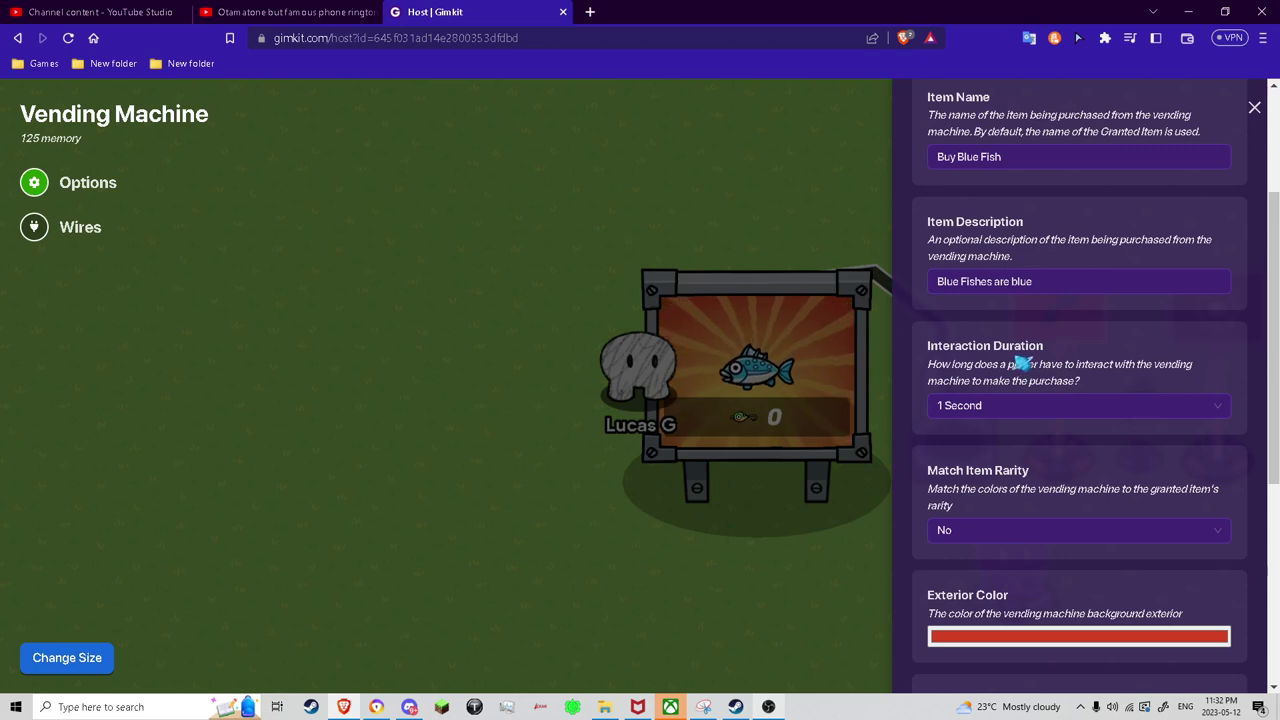
scroll(1040, 400, "down", 3)
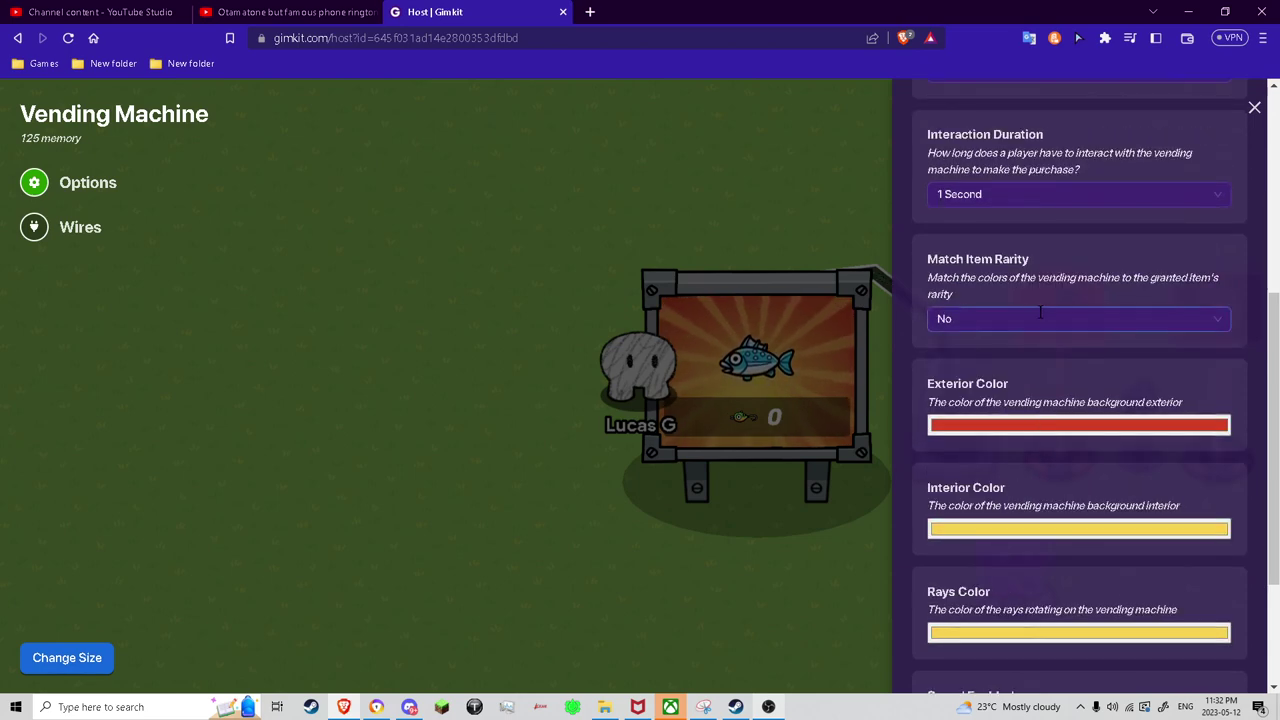
Step: Set Match Item Rarity to Yes
left_click(1035, 314)
left_click(993, 354)
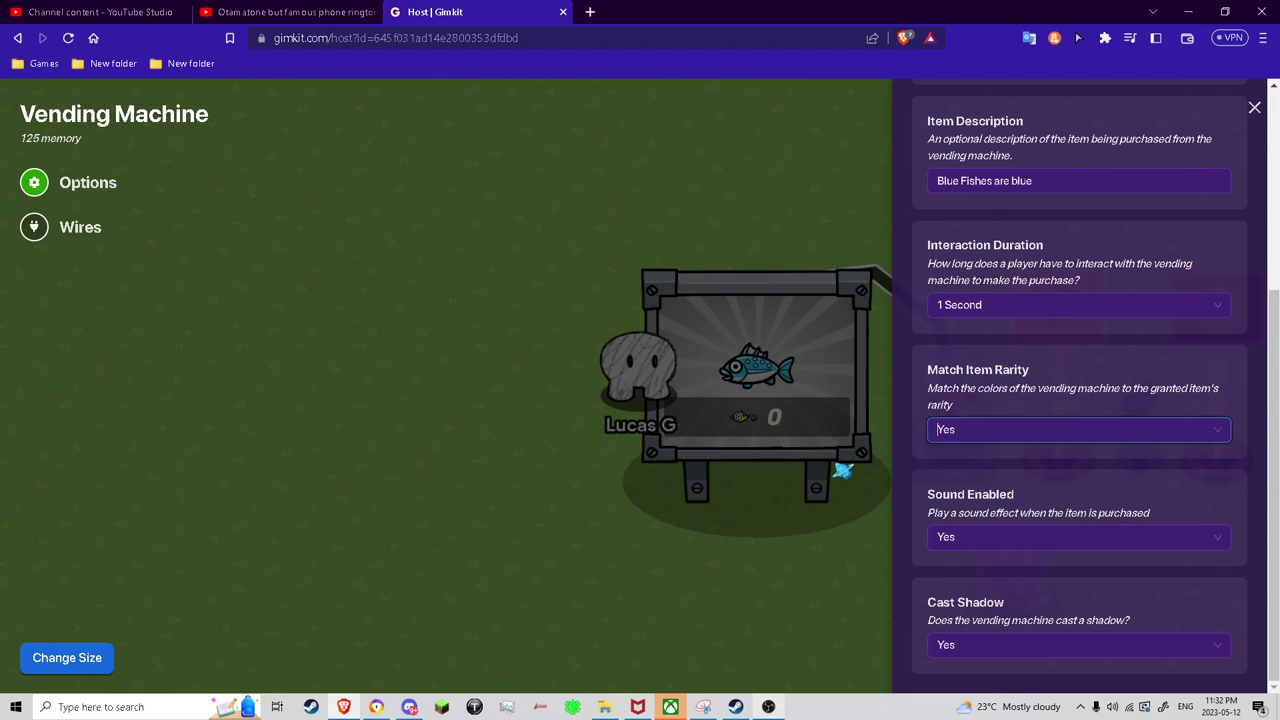
left_click(837, 466)
Step: Reopen the vending machine's settings and review its Appearance options
key("Right")
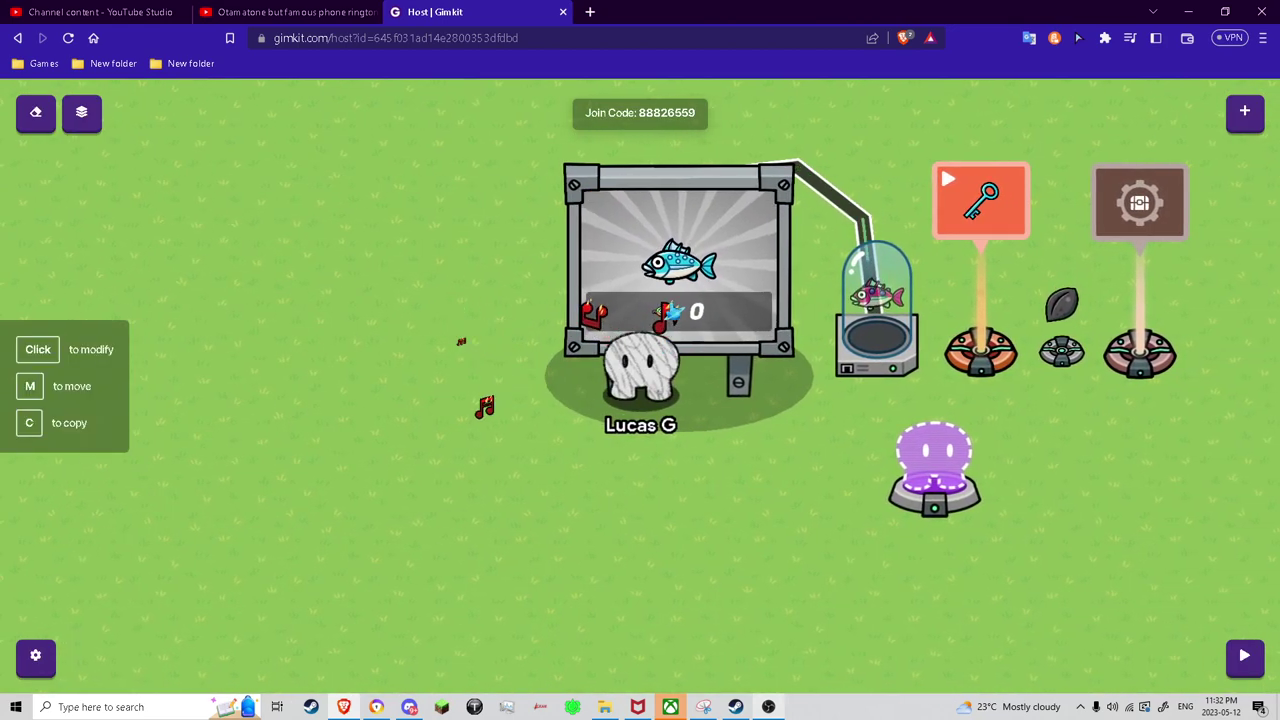
left_click(670, 311)
scroll(1062, 428, "down", 3)
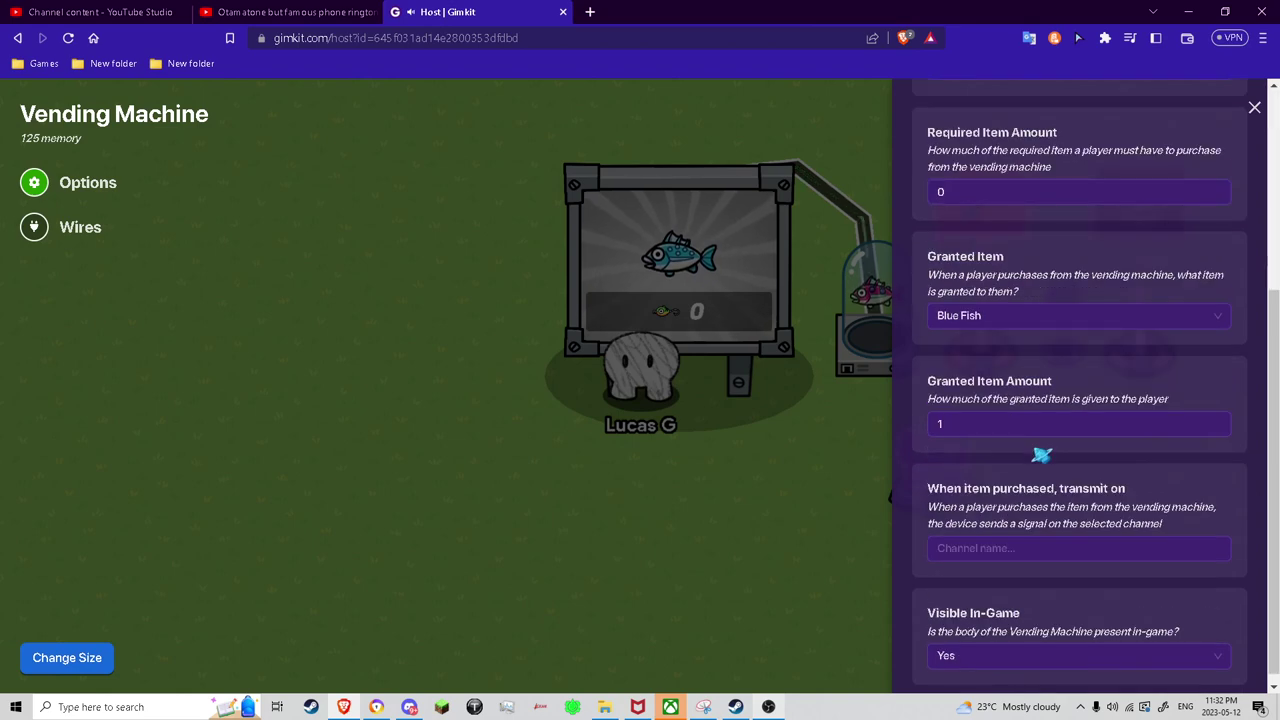
scroll(1029, 400, "up", 1)
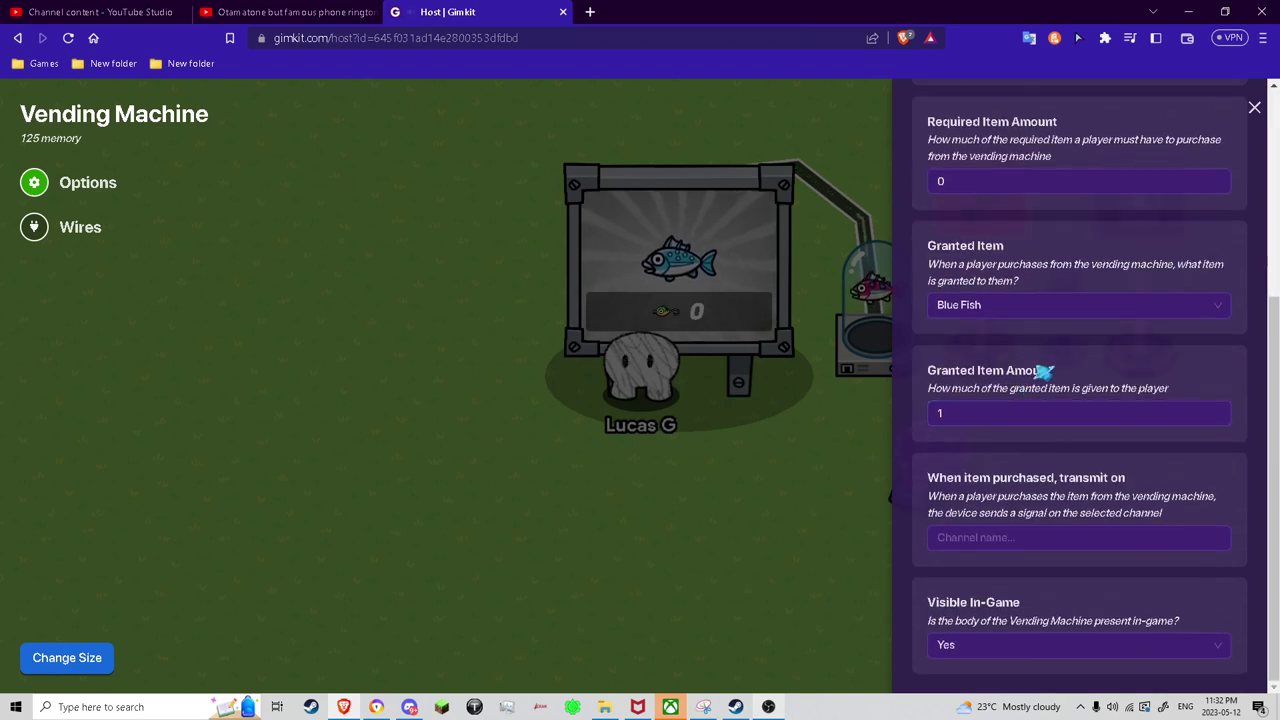
scroll(1062, 328, "up", 2)
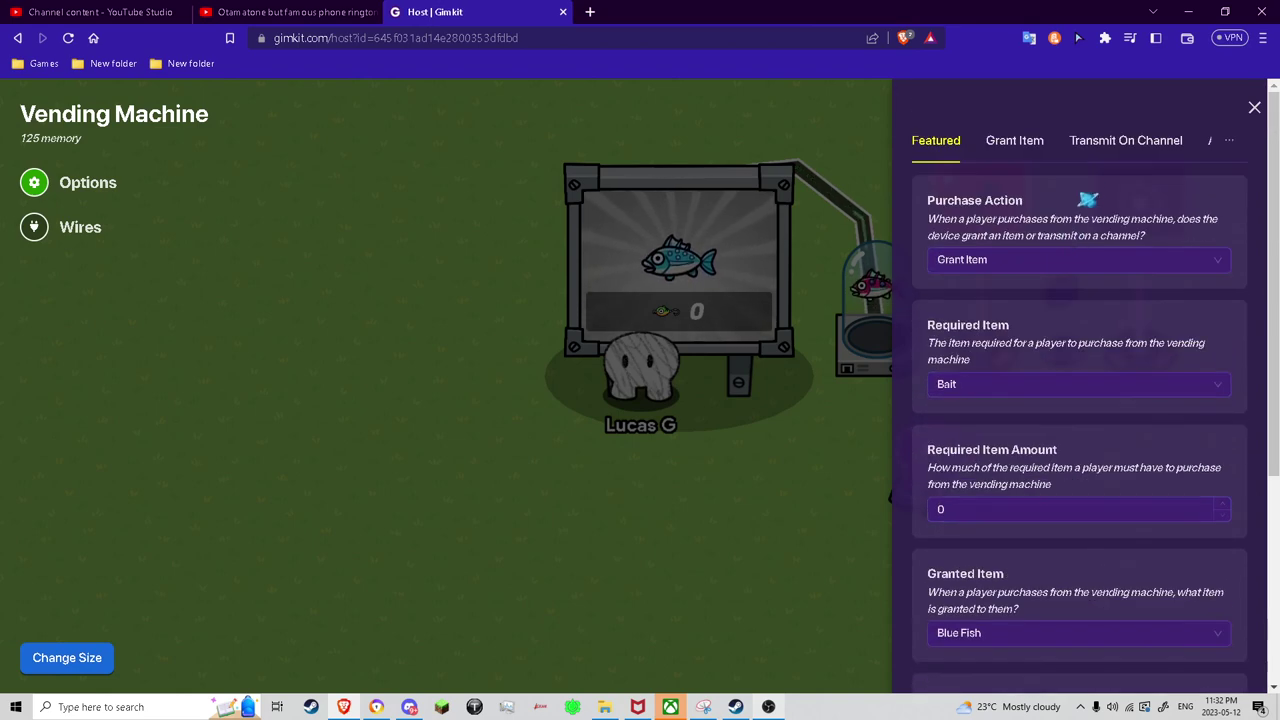
mouse_move(1213, 148)
left_click(1185, 180)
scroll(960, 457, "down", 3)
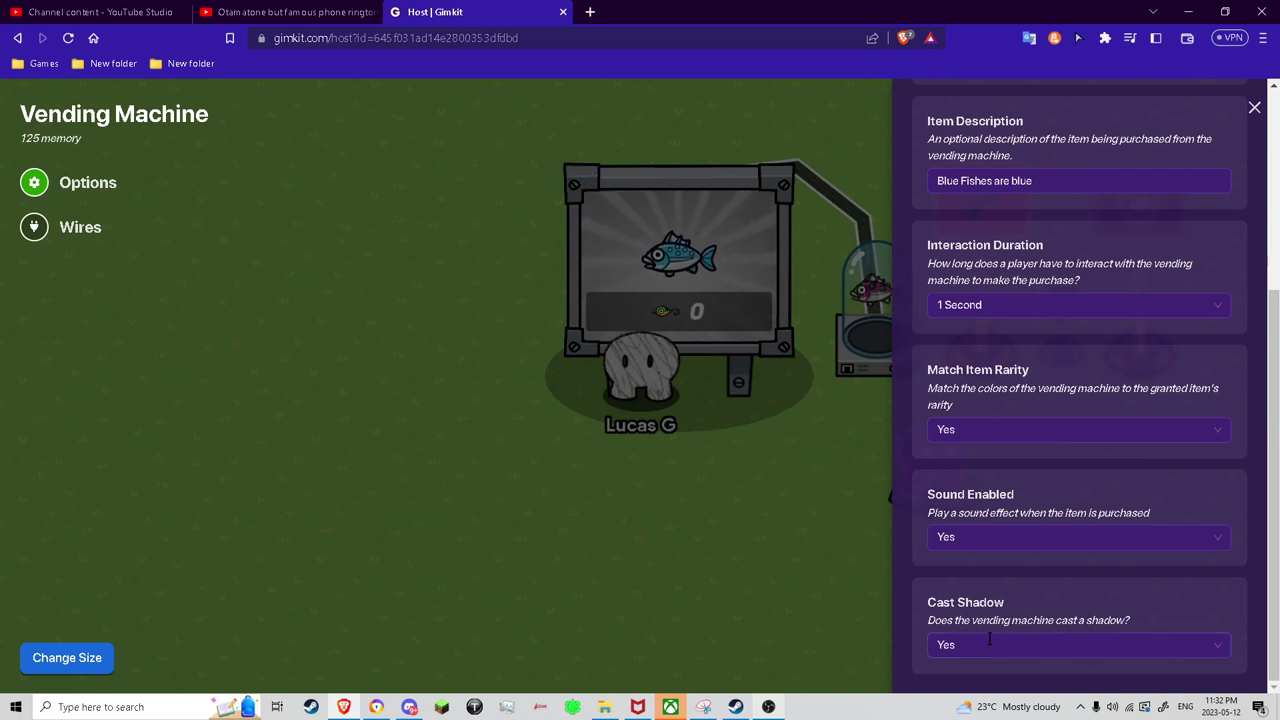
scroll(1136, 362, "up", 3)
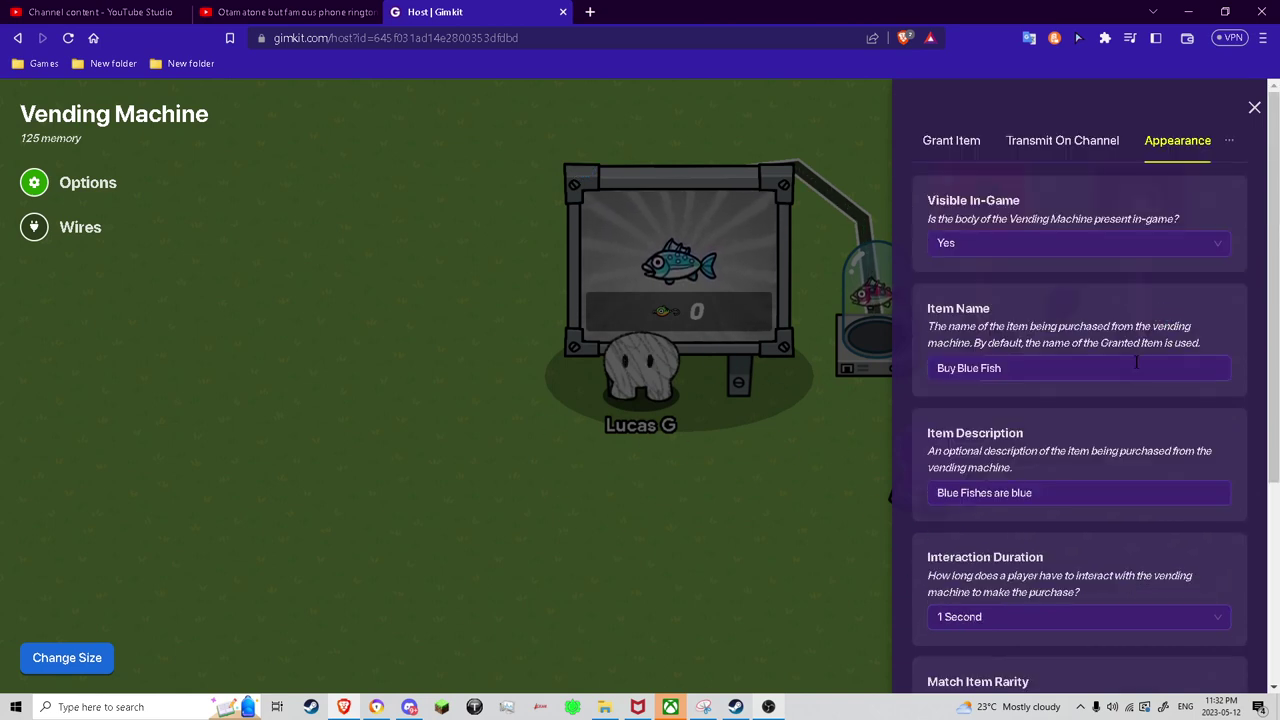
mouse_move(1232, 165)
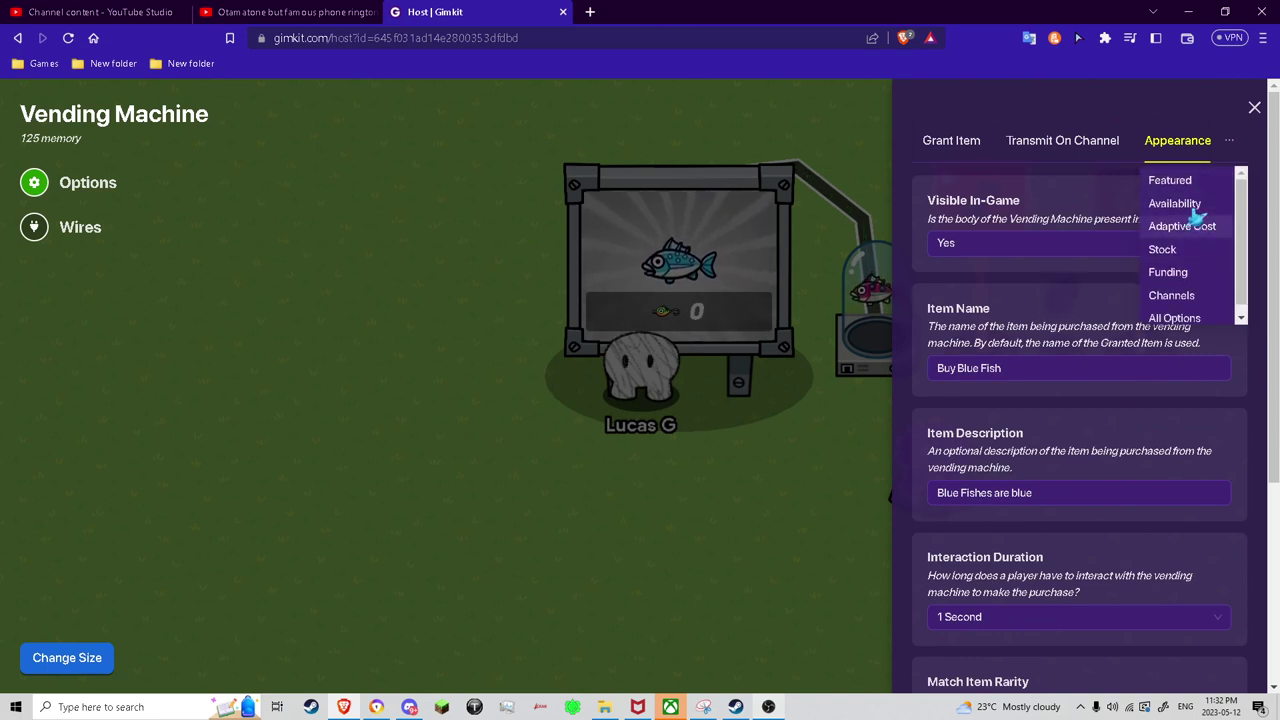
Step: In Availability, set Deactivate On Purchase to Yes and keep Active On Game Start at Yes
left_click(1190, 204)
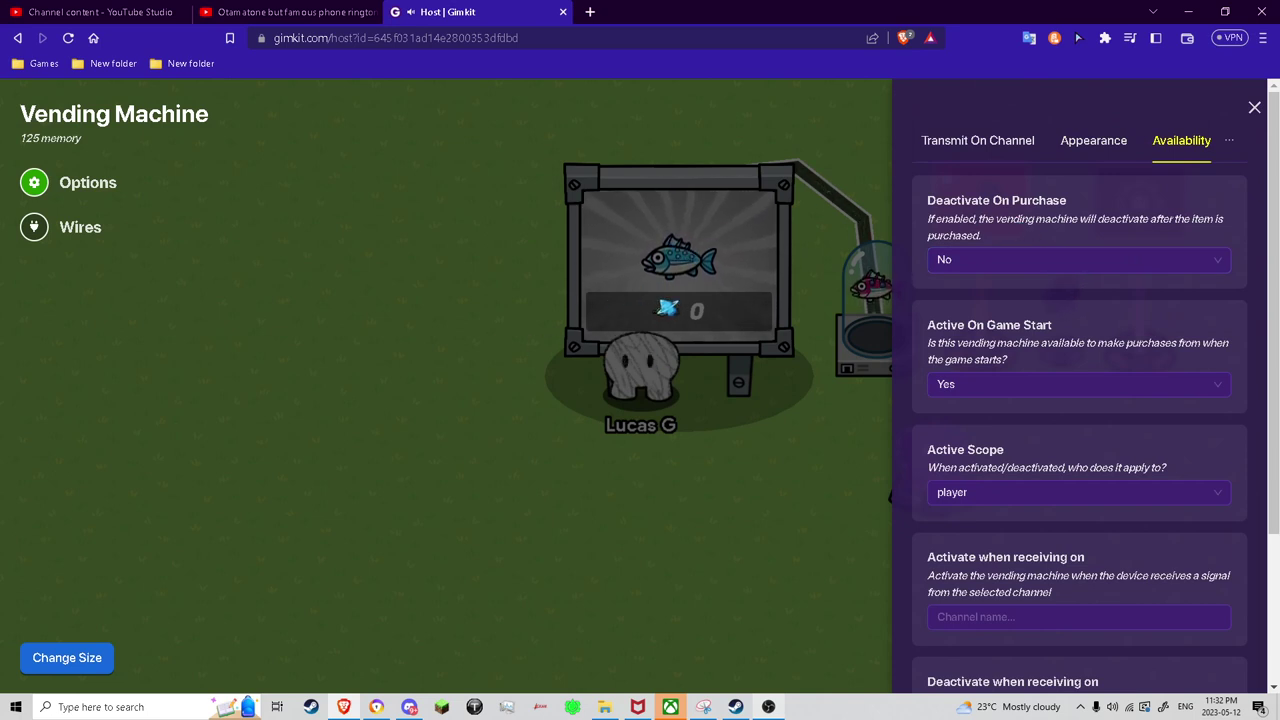
left_click(950, 259)
left_click(962, 290)
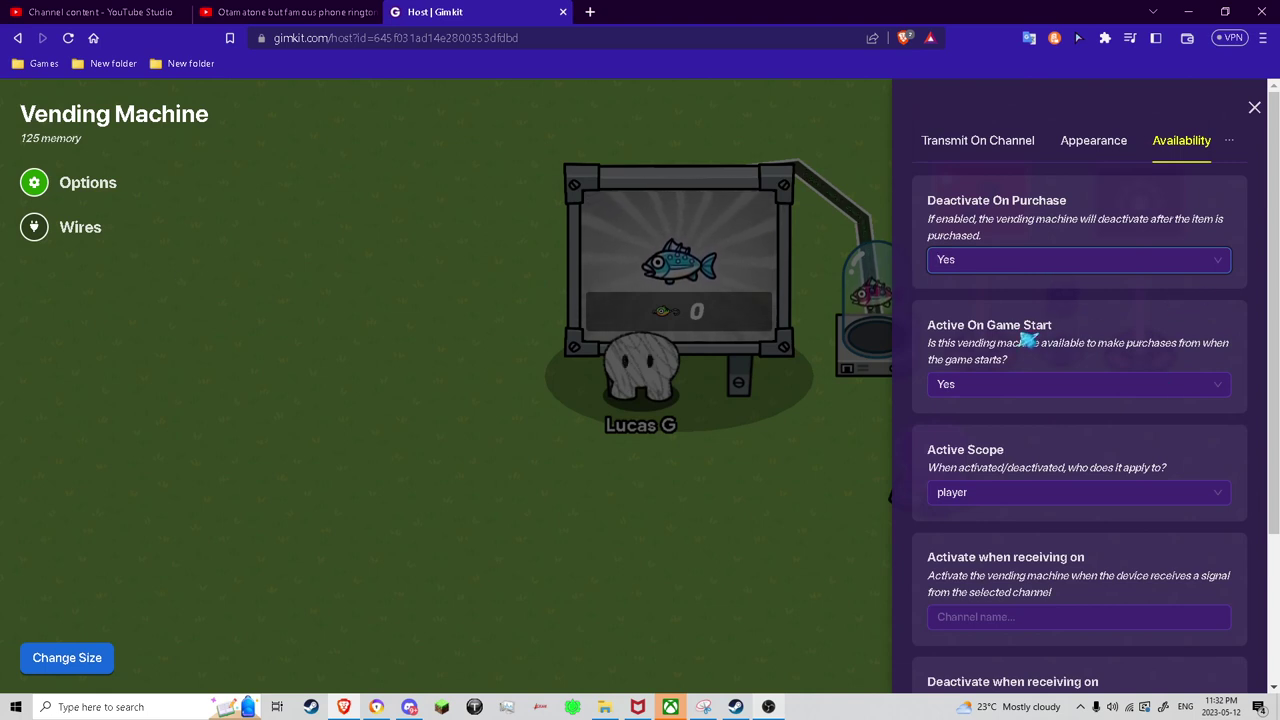
left_click(1000, 384)
left_click(980, 437)
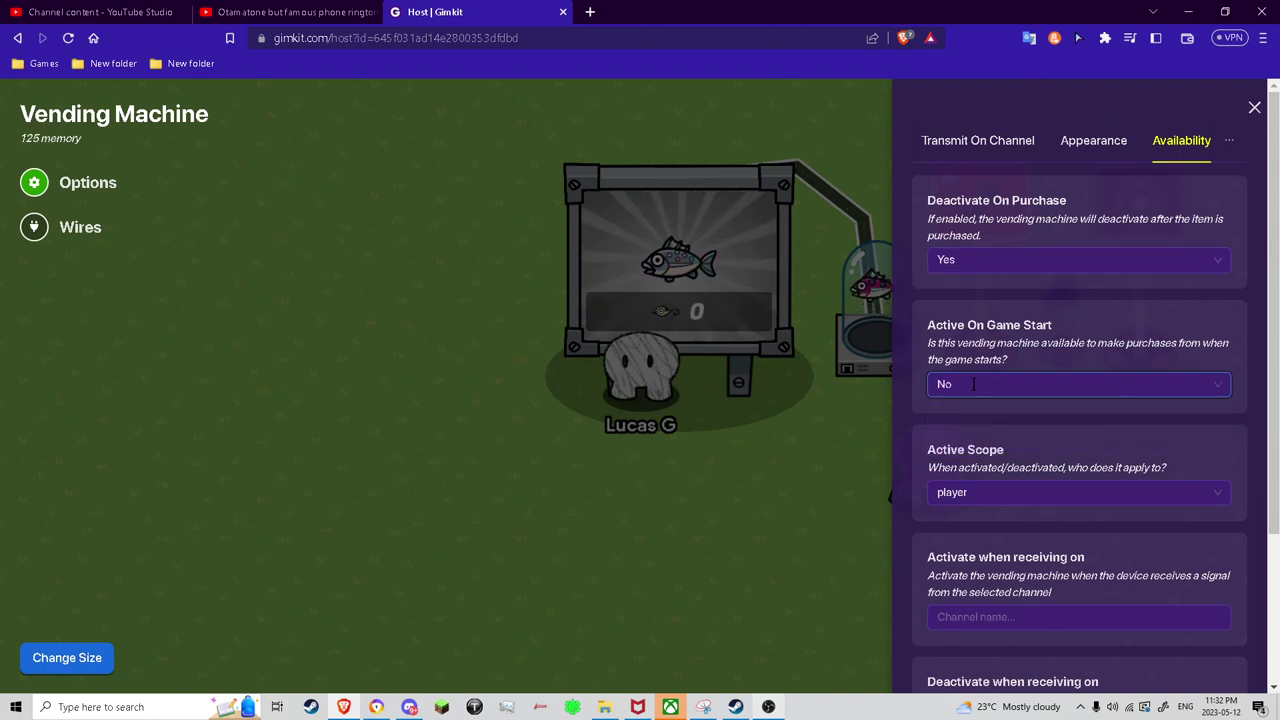
left_click(975, 385)
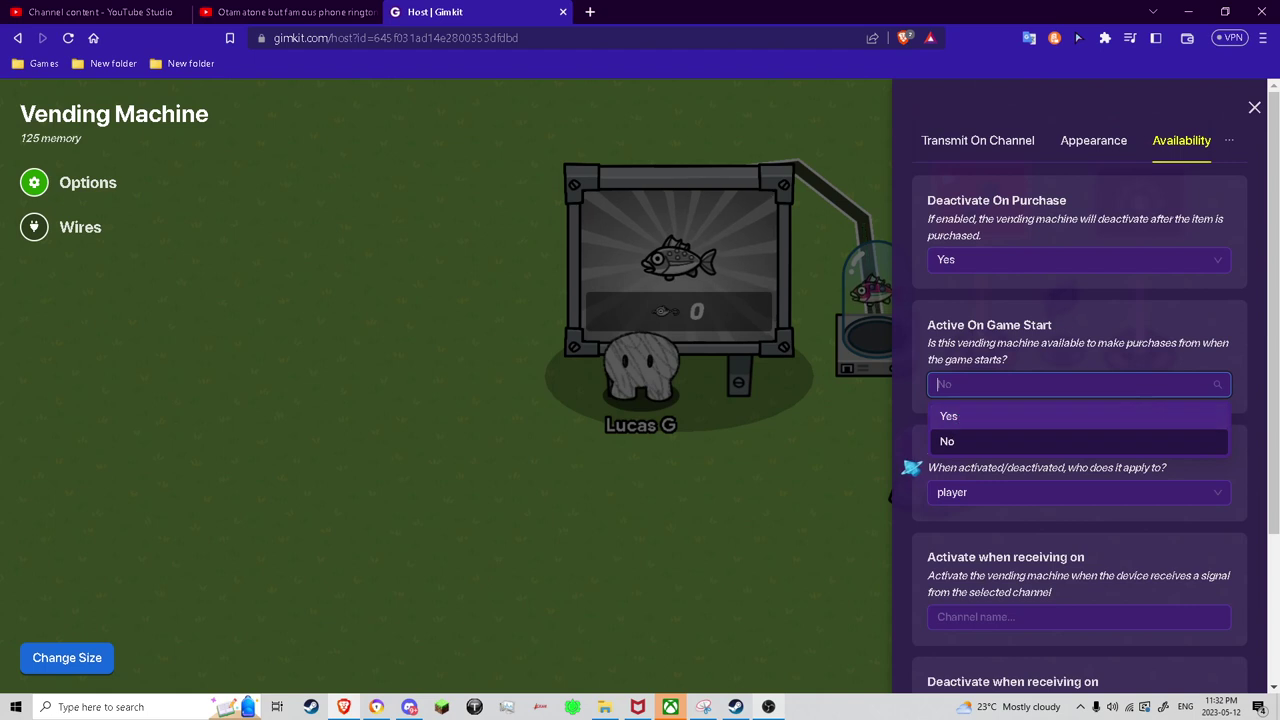
left_click(977, 420)
Step: Set Active Scope to global and begin entering an activation channel
scroll(983, 468, "down", 1)
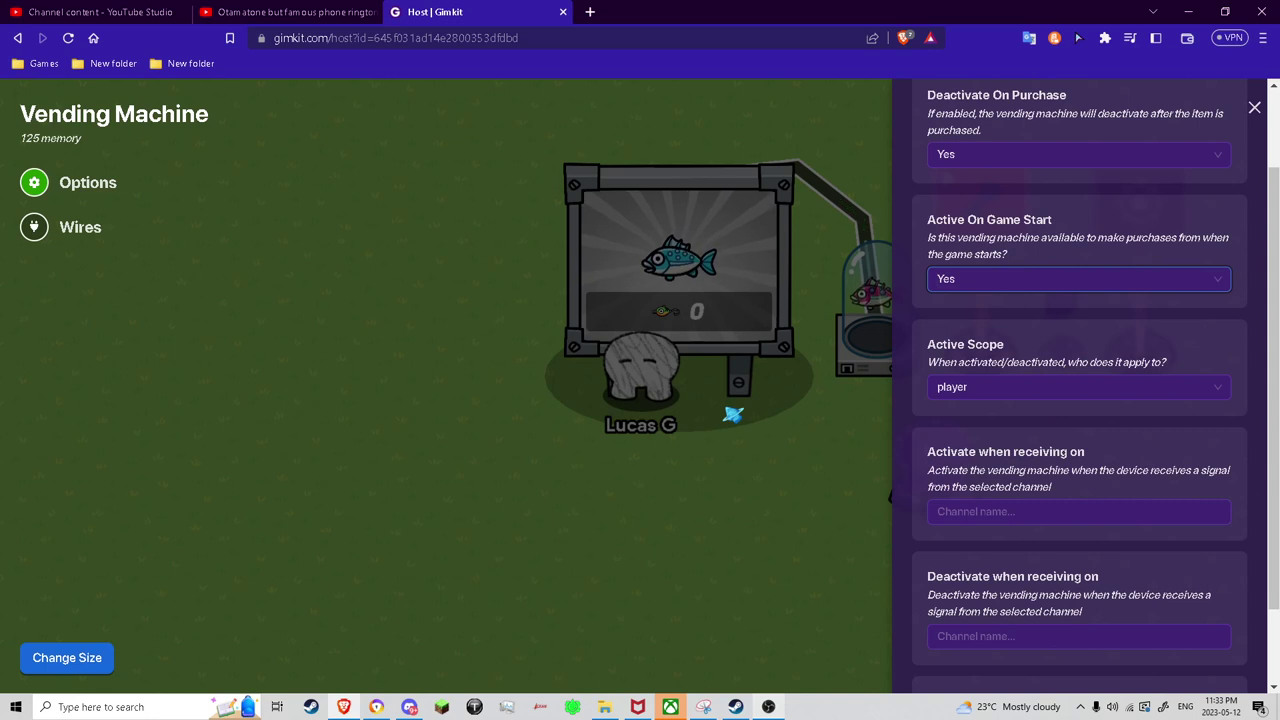
scroll(1035, 240, "up", 1)
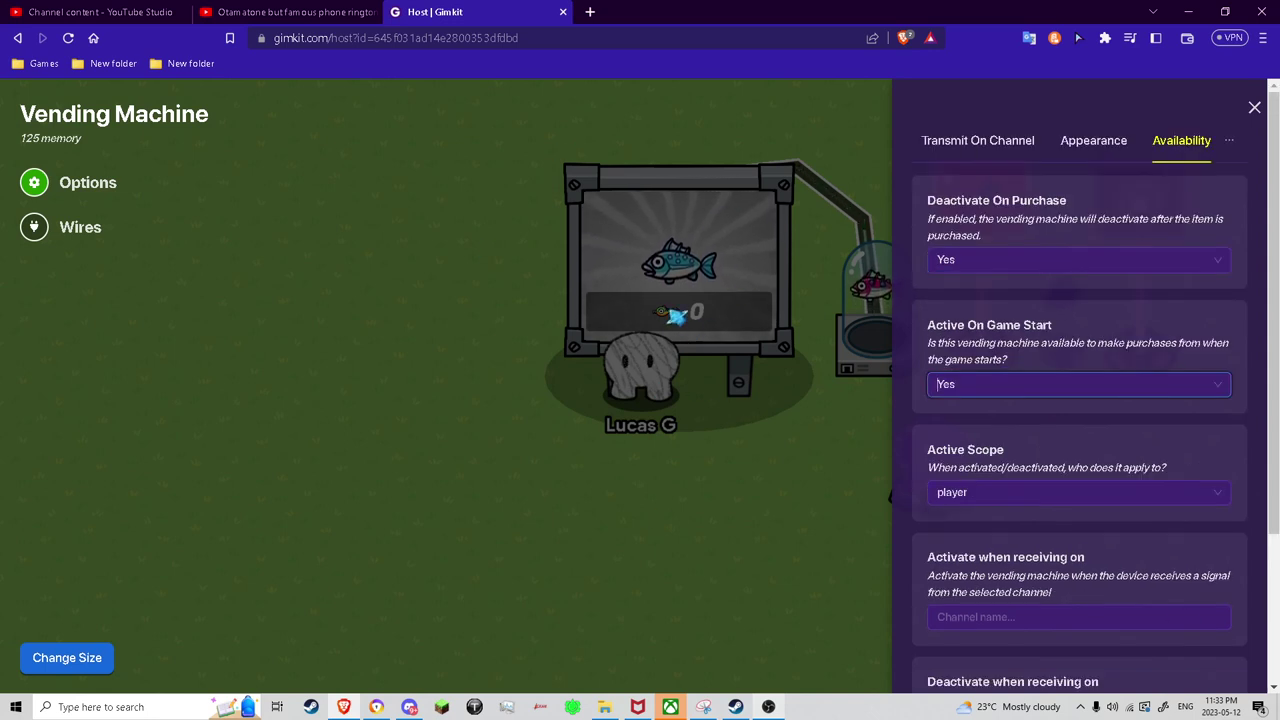
left_click(1005, 495)
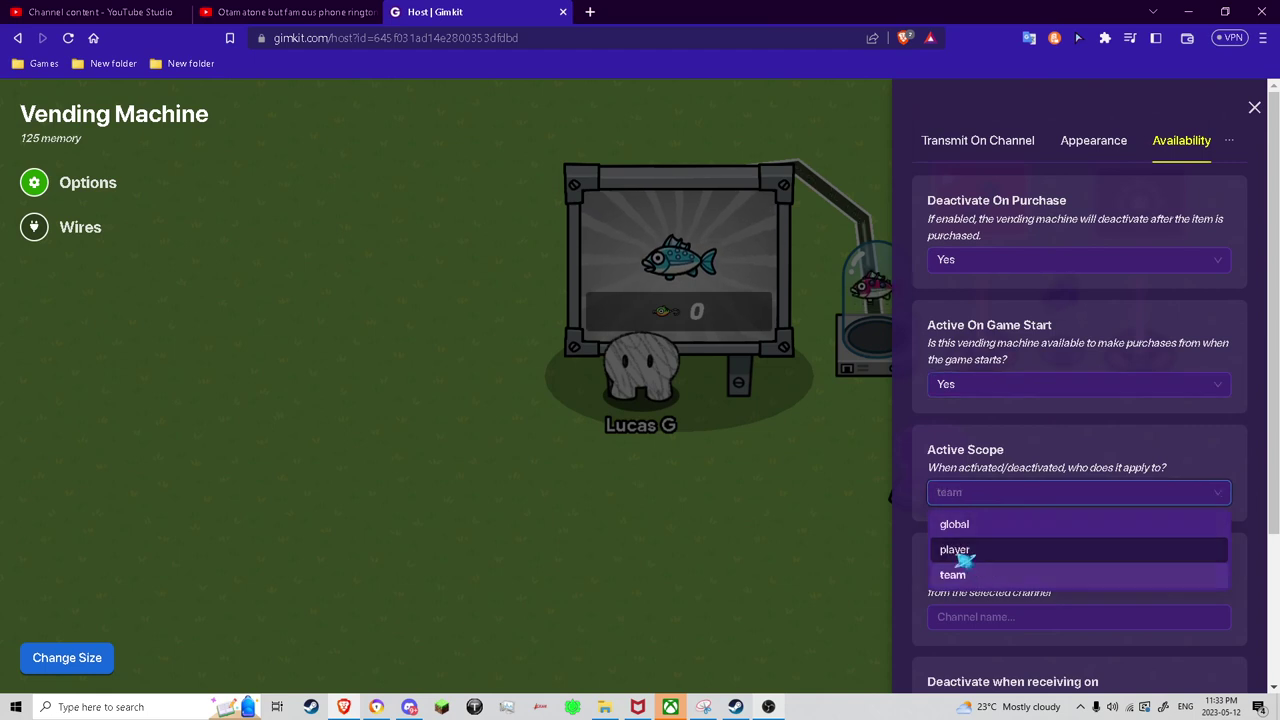
left_click(960, 572)
left_click(1000, 492)
left_click(1006, 523)
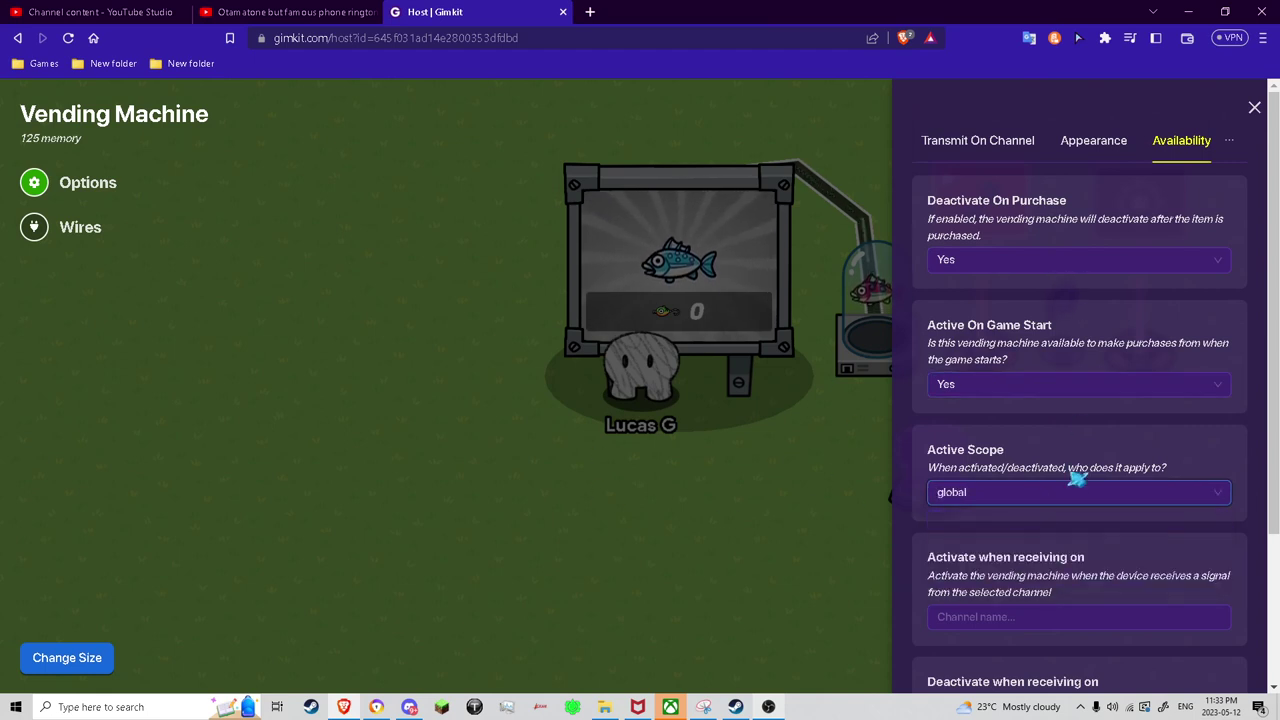
scroll(1044, 445, "down", 1)
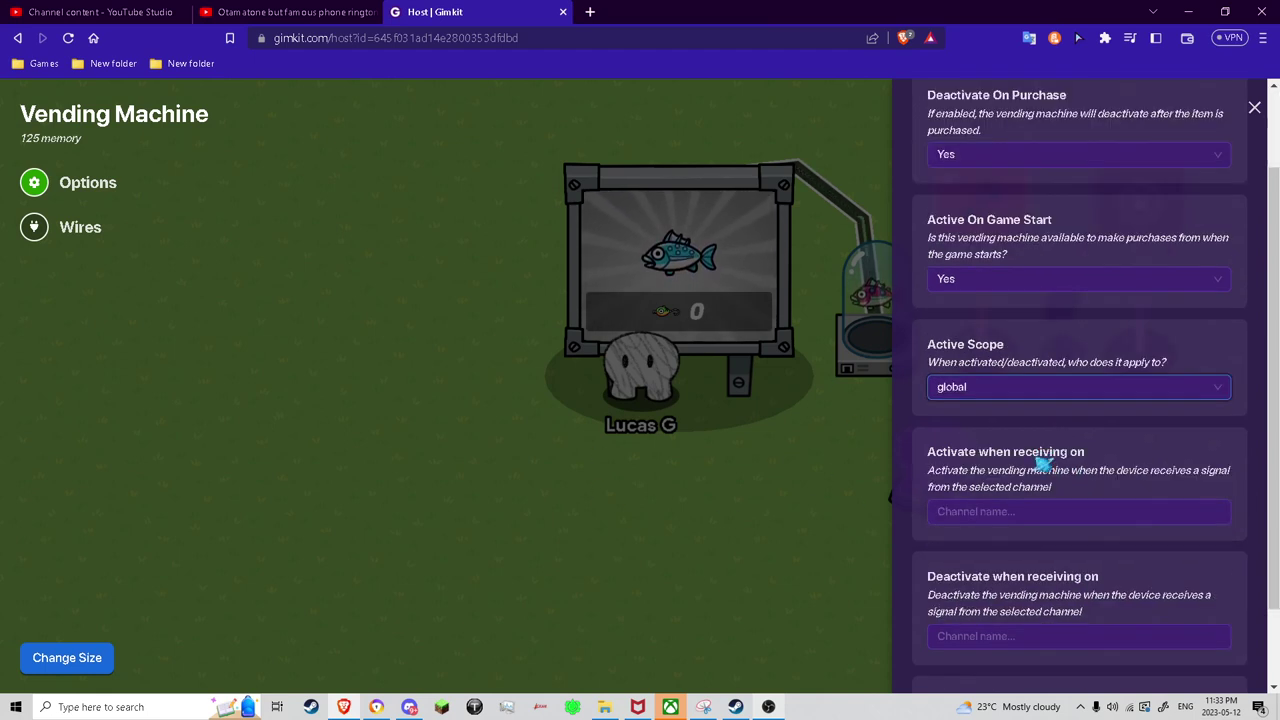
scroll(1008, 500, "down", 1)
left_click(995, 410)
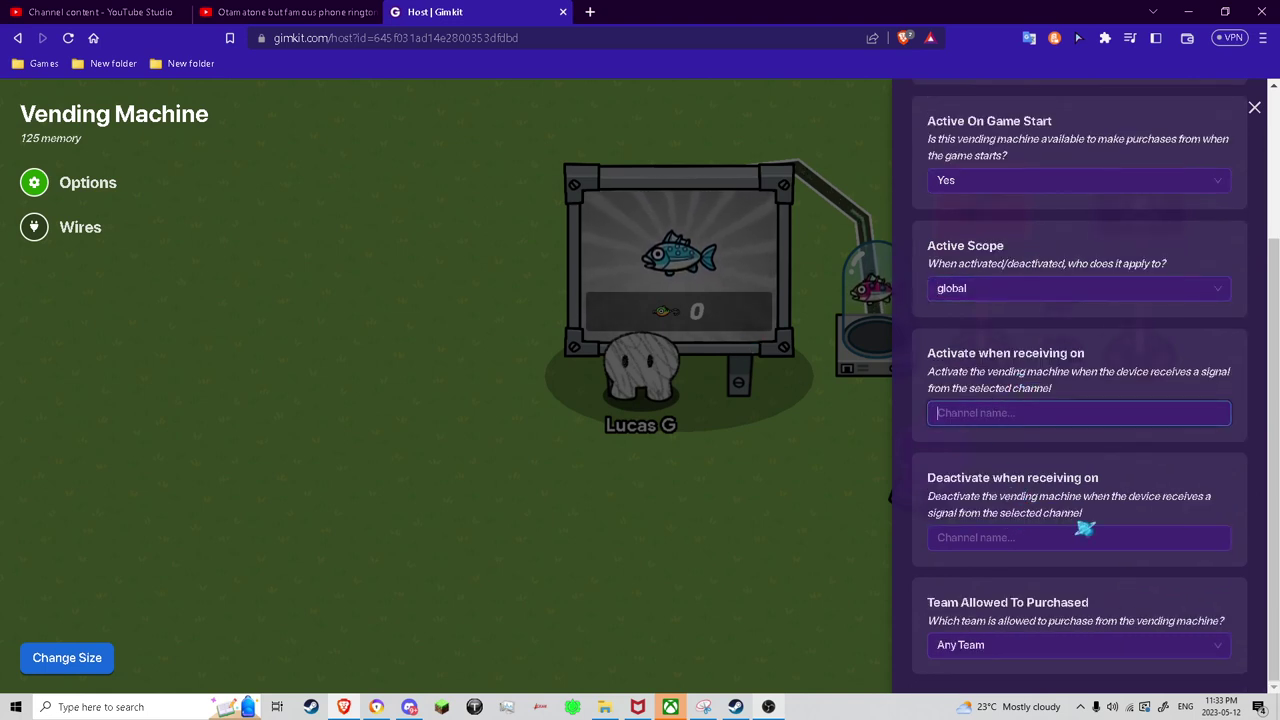
scroll(1006, 488, "up", 3)
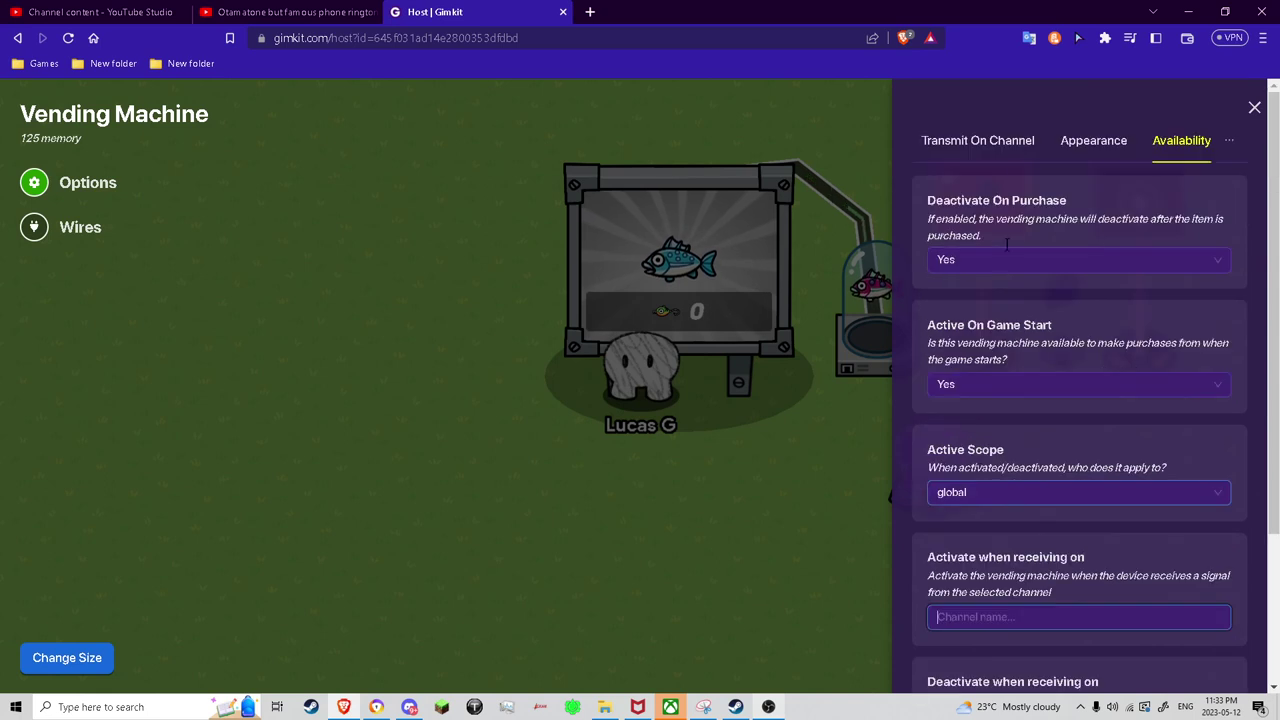
Step: Enter 'To' as the vending machine's purchase transmit channel
left_click(1010, 150)
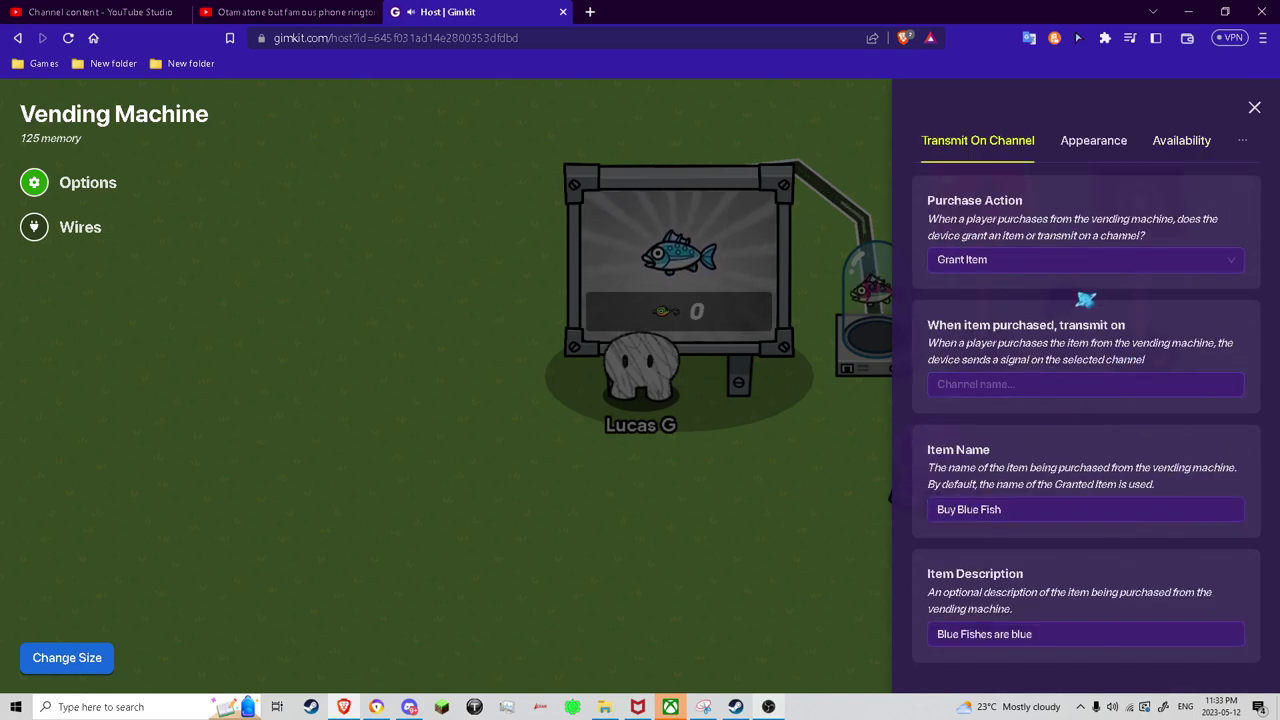
left_click(958, 383)
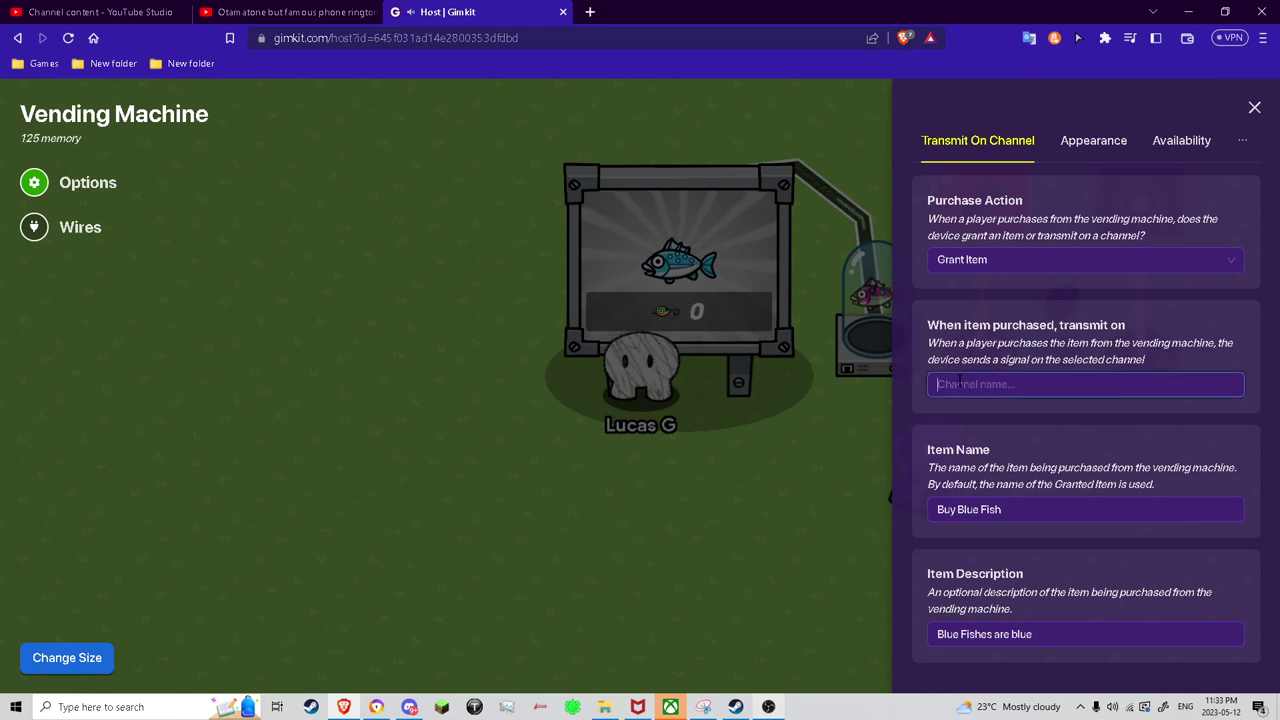
type("To")
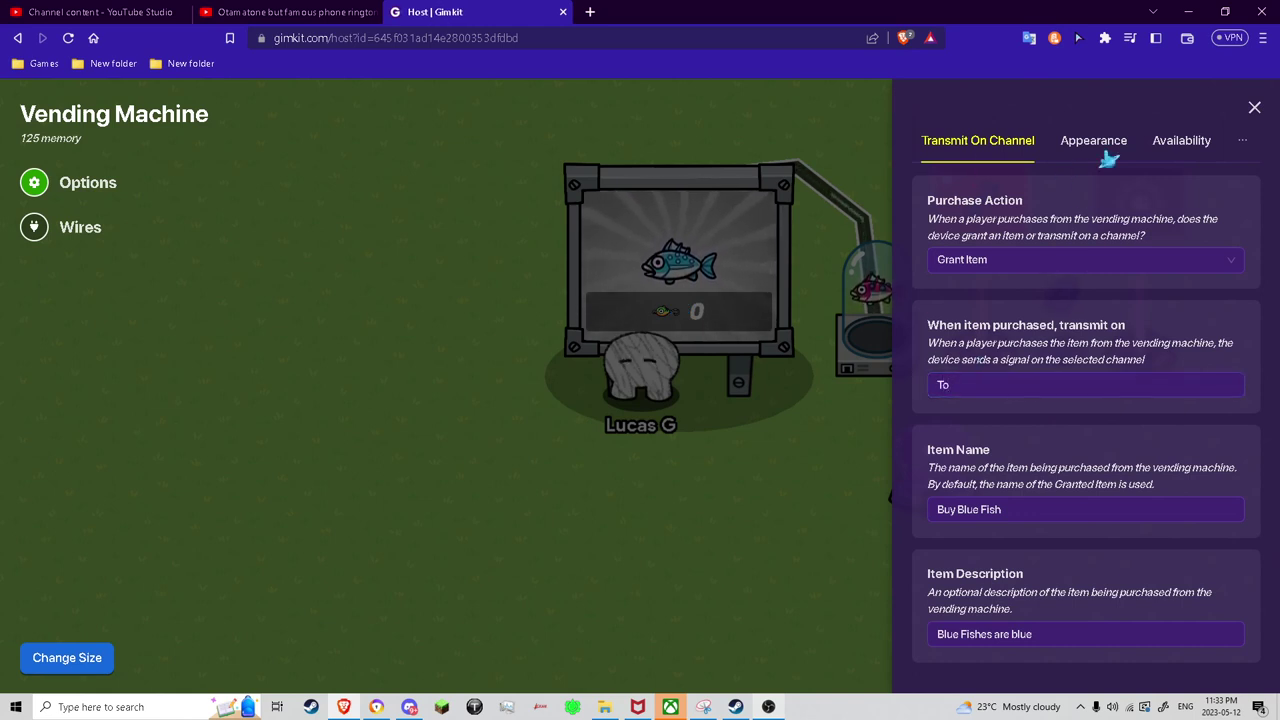
Step: Enter 'From' as the Availability channel that activates the machine
left_click(1178, 148)
scroll(962, 545, "down", 1)
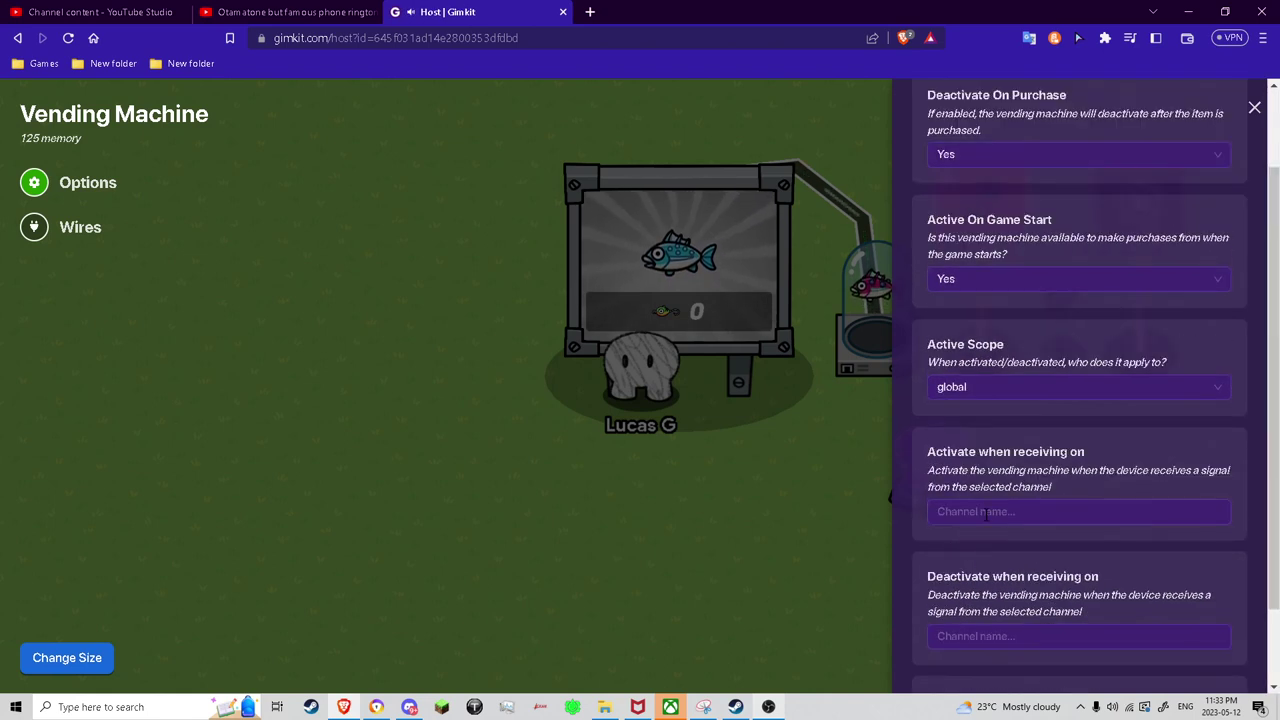
left_click(982, 512)
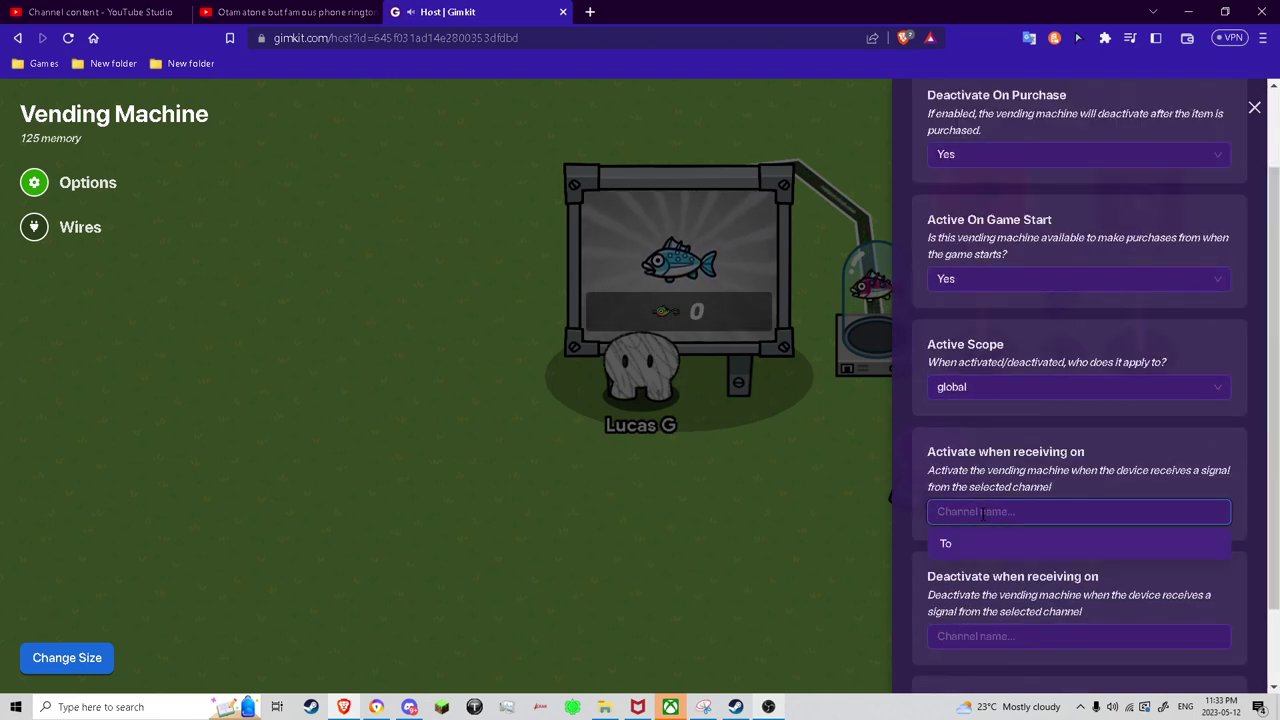
type("From")
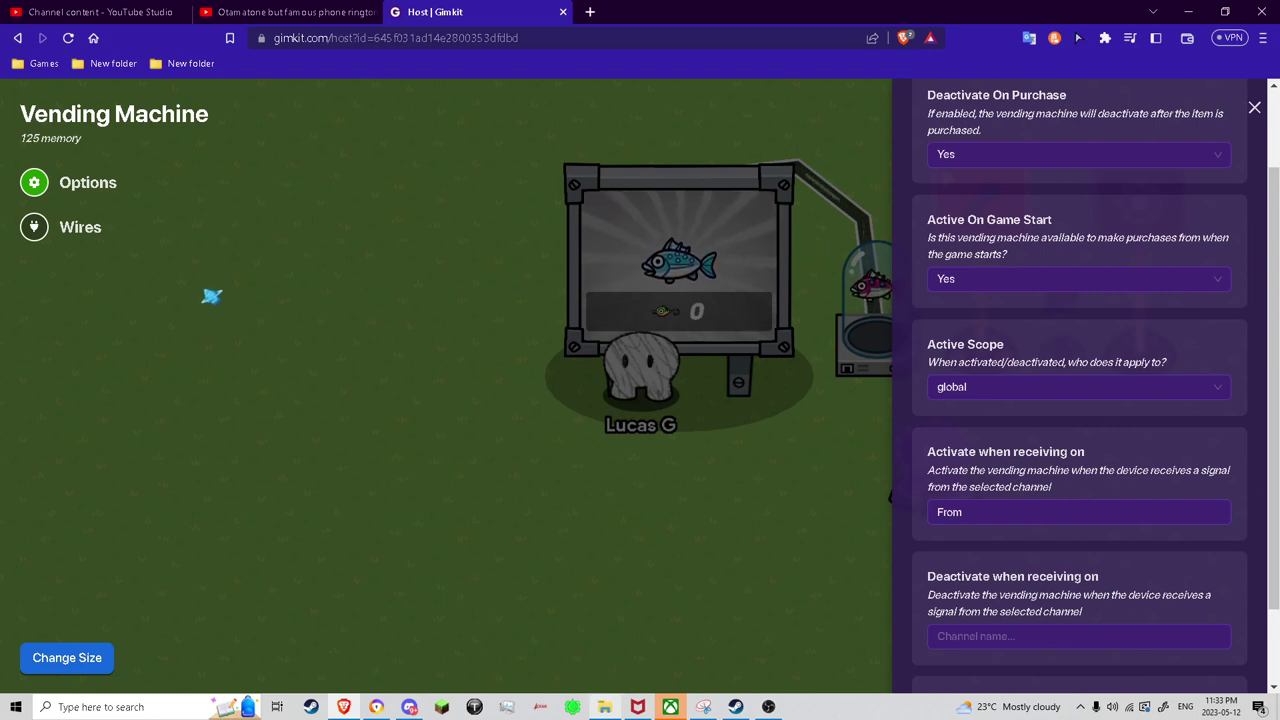
scroll(1028, 489, "down", 1)
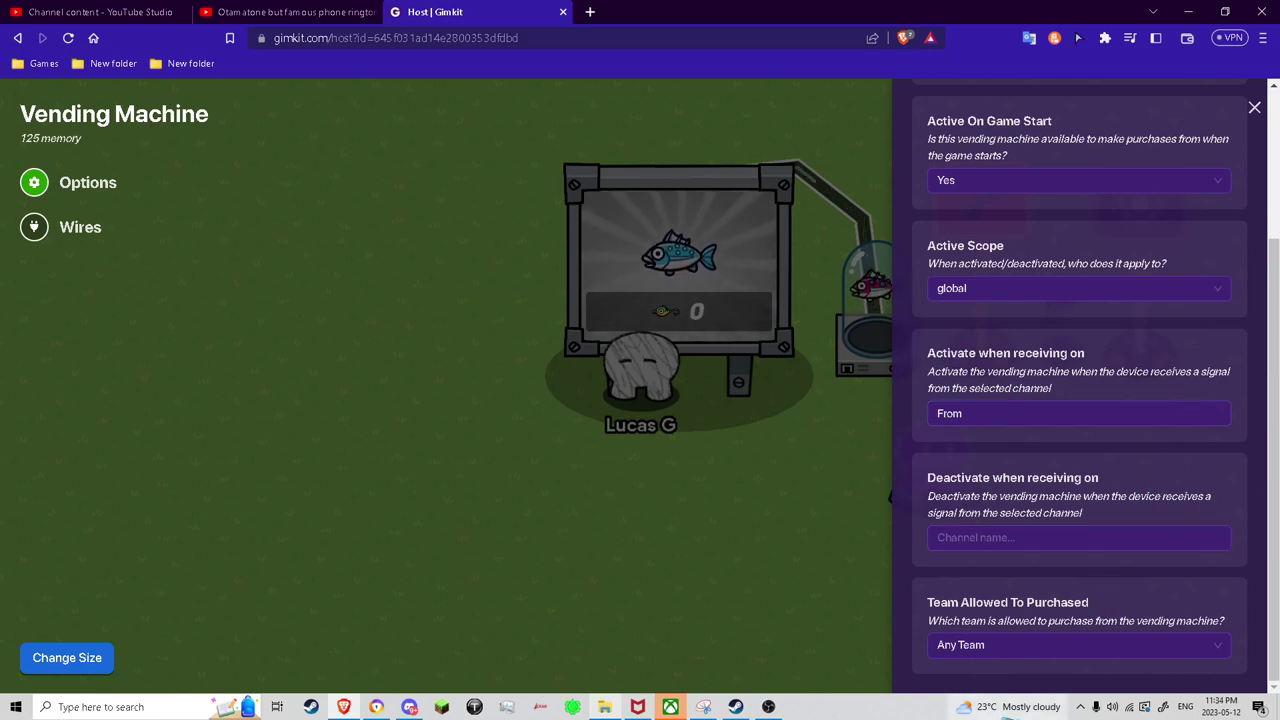
Step: Set the activating team to Any Team and show the Adaptive Cost setting, left at No
left_click(990, 648)
scroll(1000, 582, "down", 10)
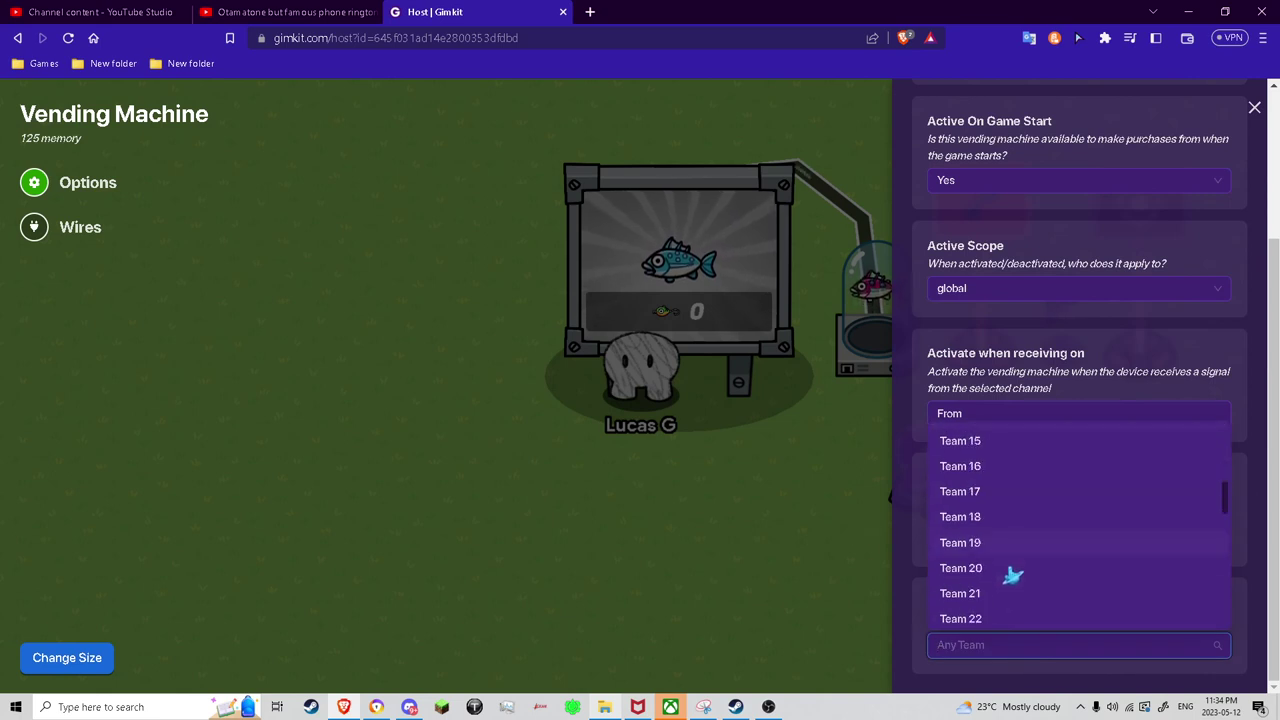
scroll(1030, 612, "up", 10)
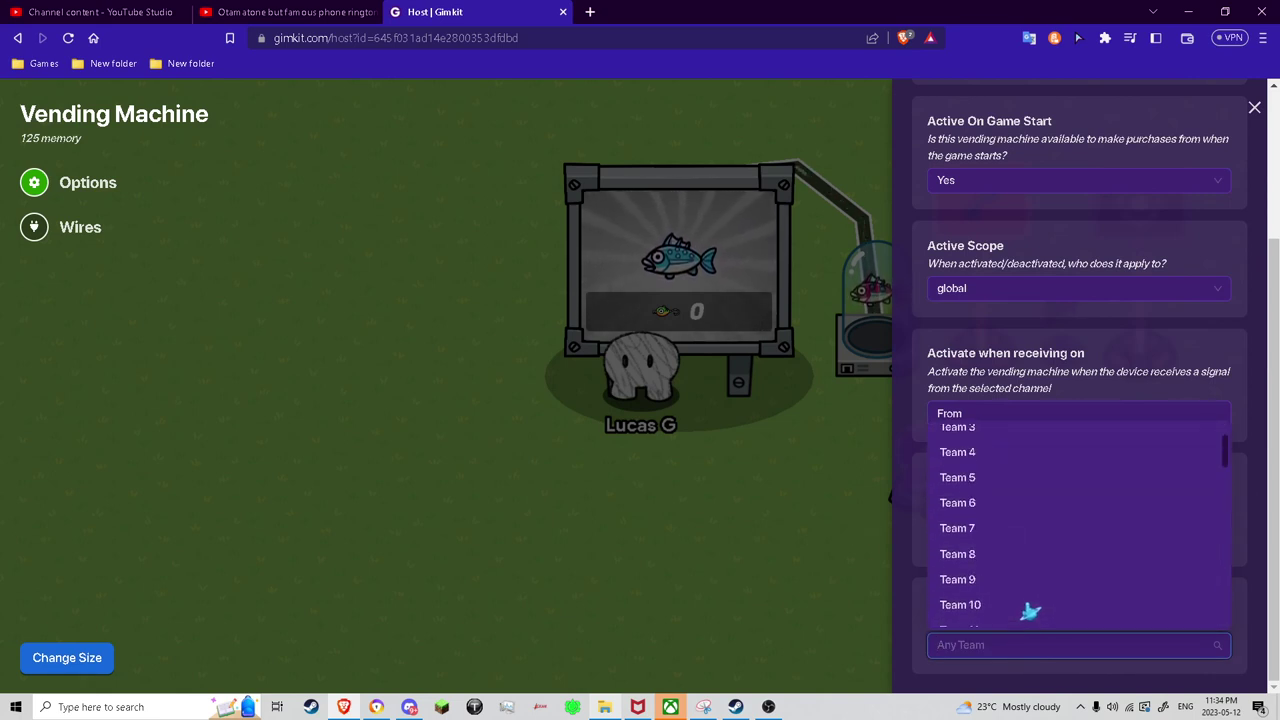
scroll(1030, 610, "down", 13)
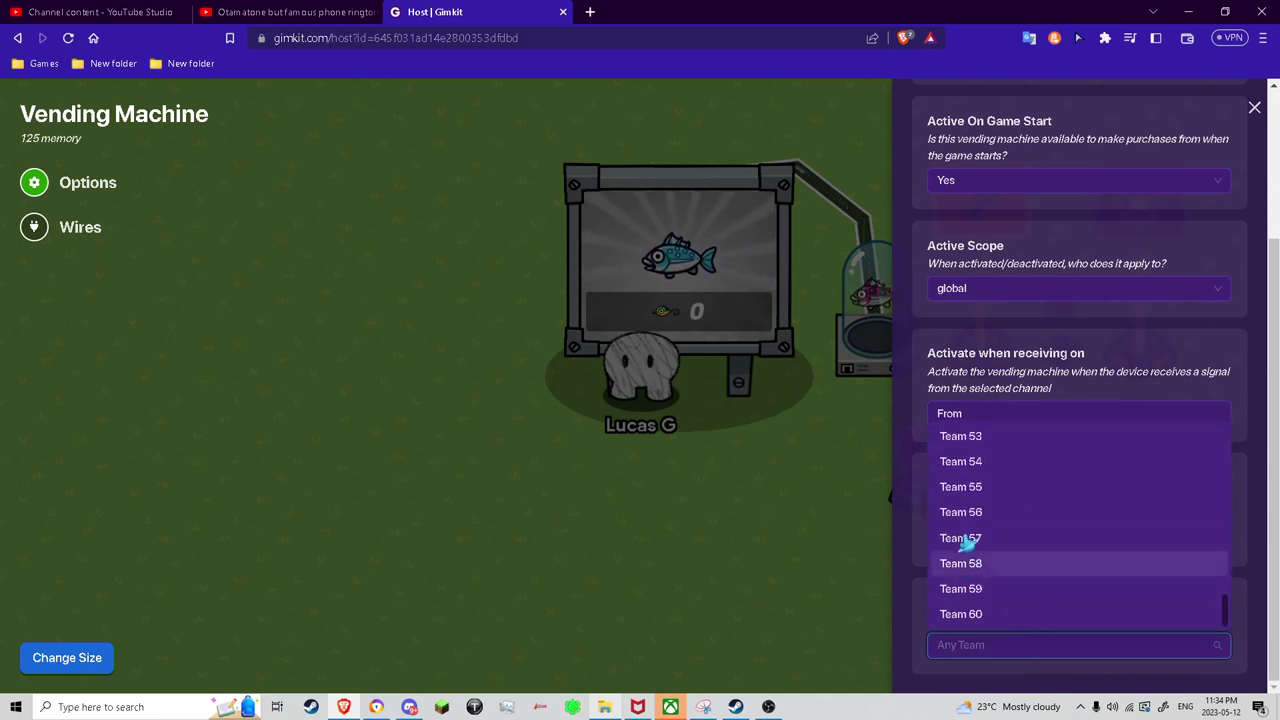
scroll(970, 500, "up", 15)
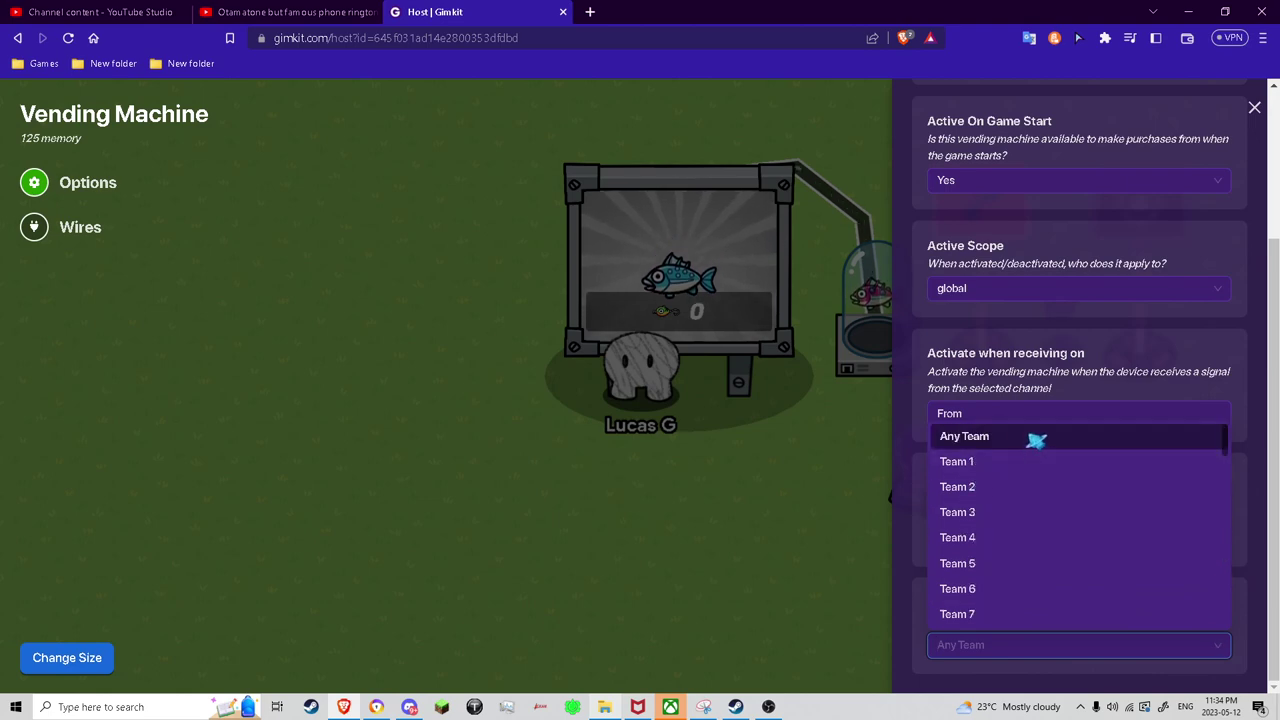
left_click(1037, 438)
scroll(1029, 486, "up", 3)
left_click(1229, 141)
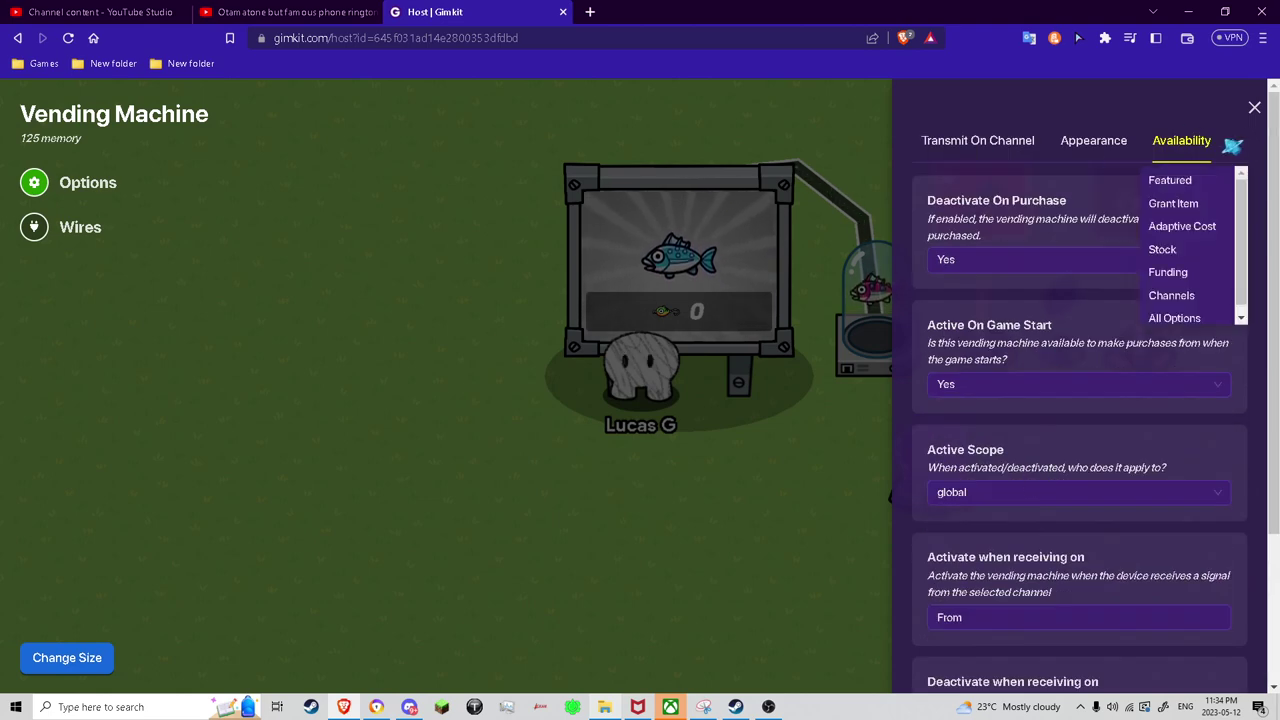
left_click(1190, 227)
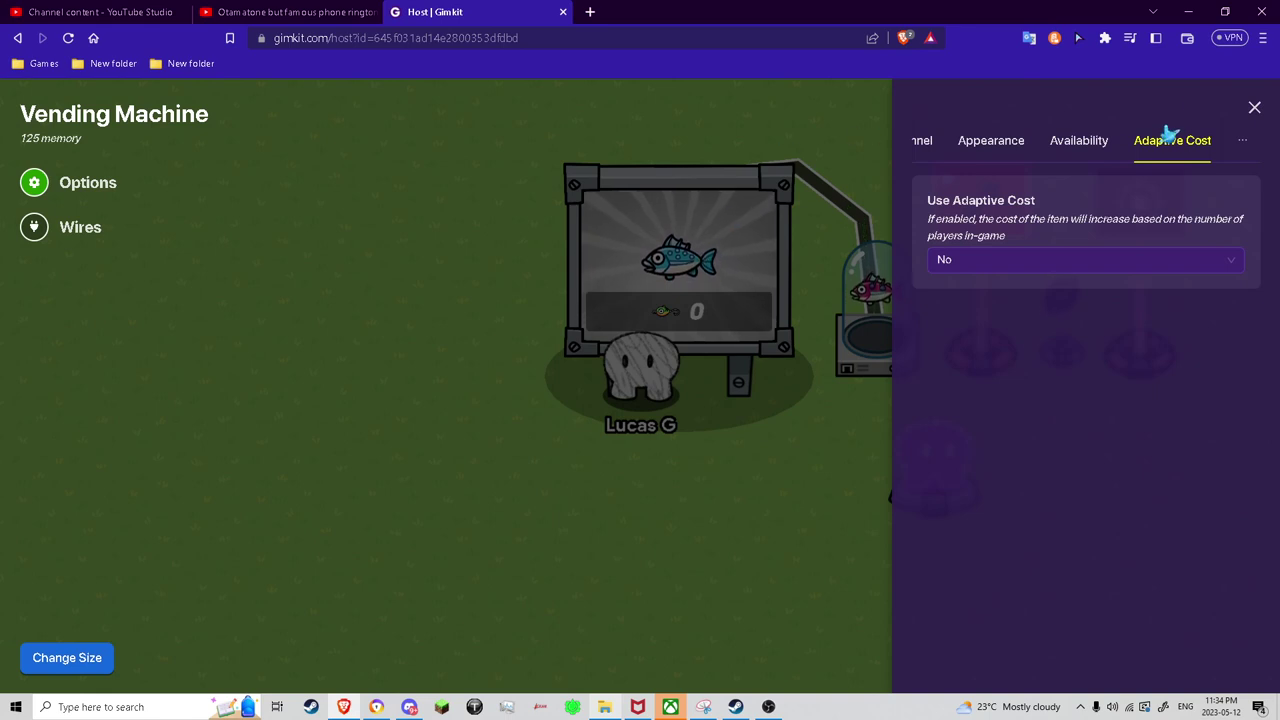
Step: Review the vending machine's Stock and Funding settings, leaving Allow Funding at No
left_click(1241, 142)
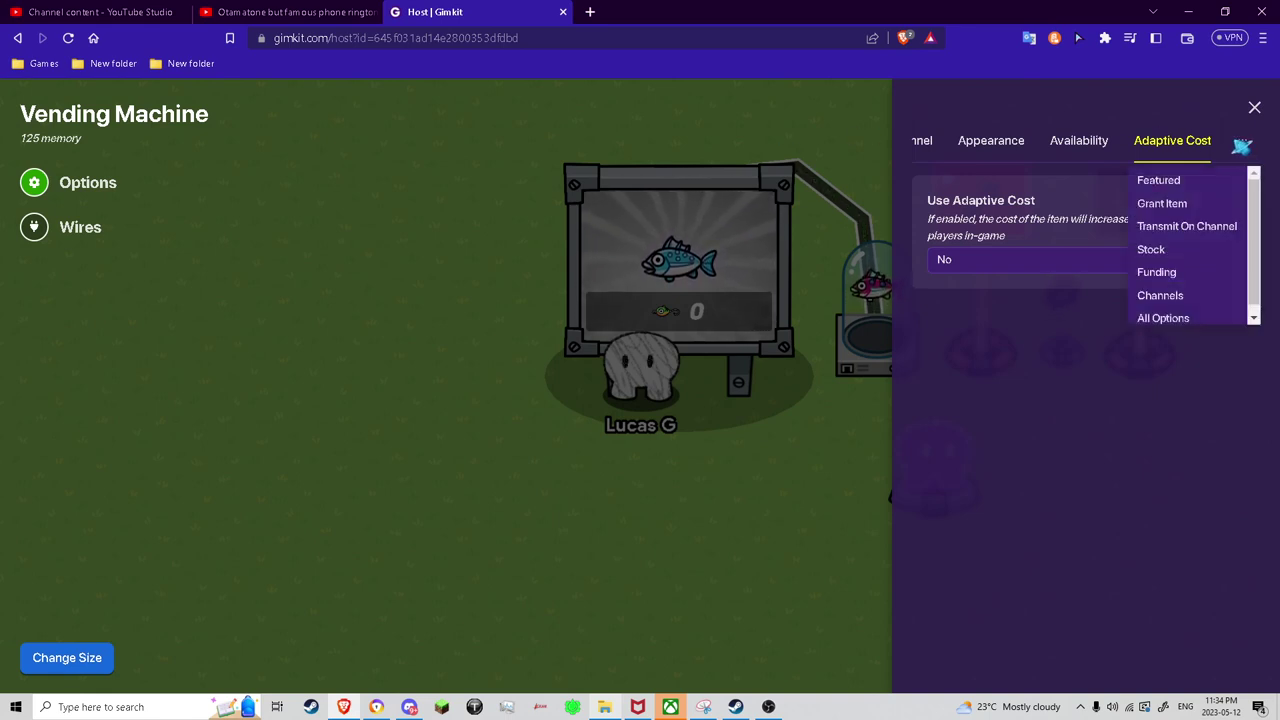
left_click(1238, 142)
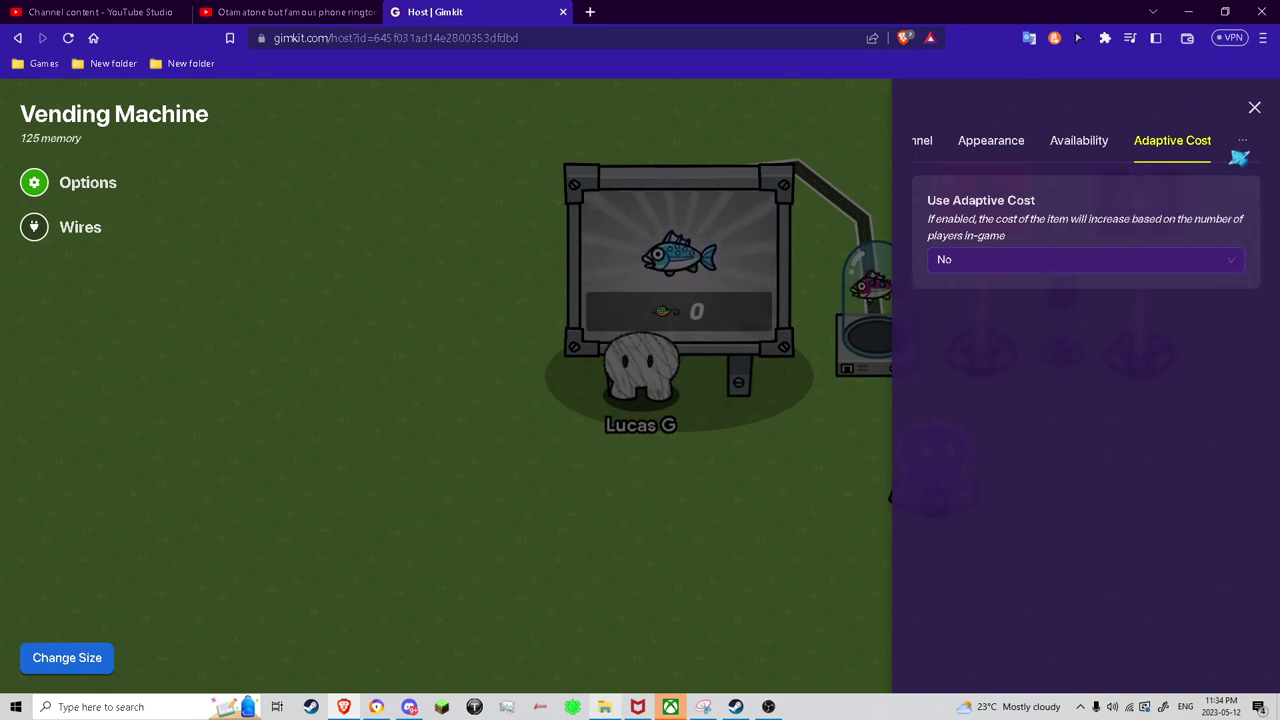
left_click(1240, 145)
left_click(1194, 250)
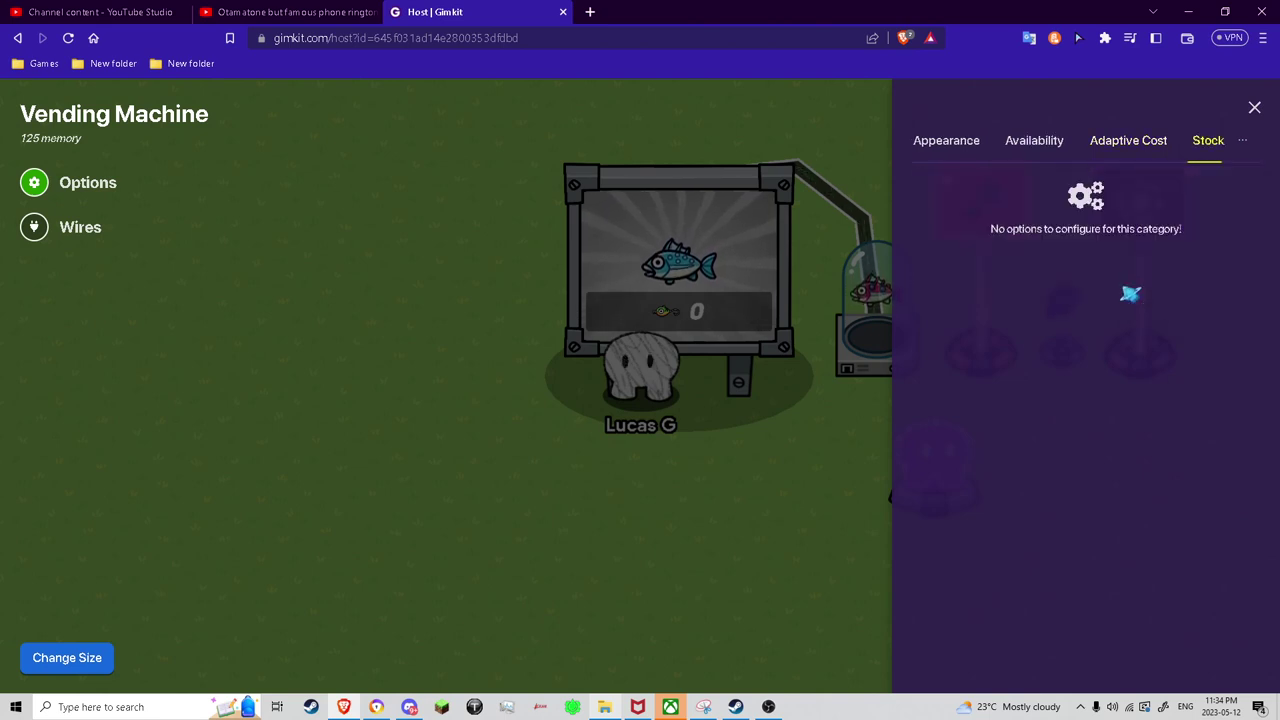
left_click(1243, 148)
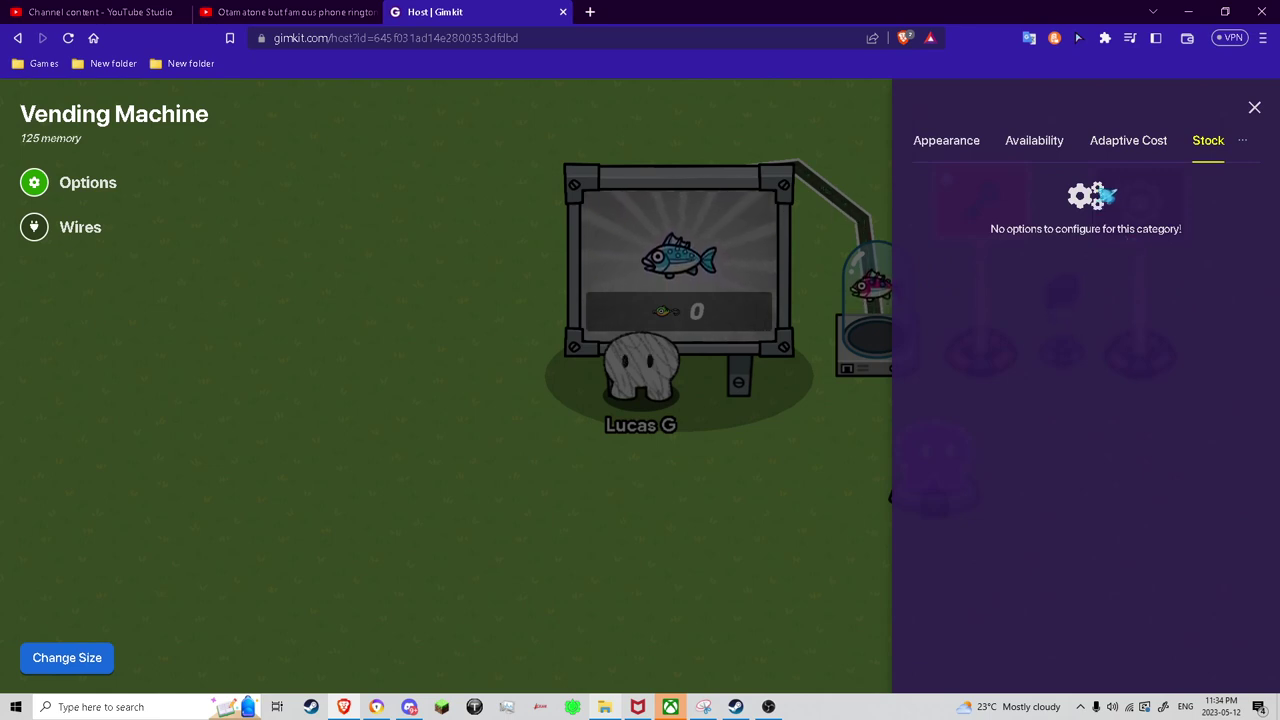
left_click(1243, 143)
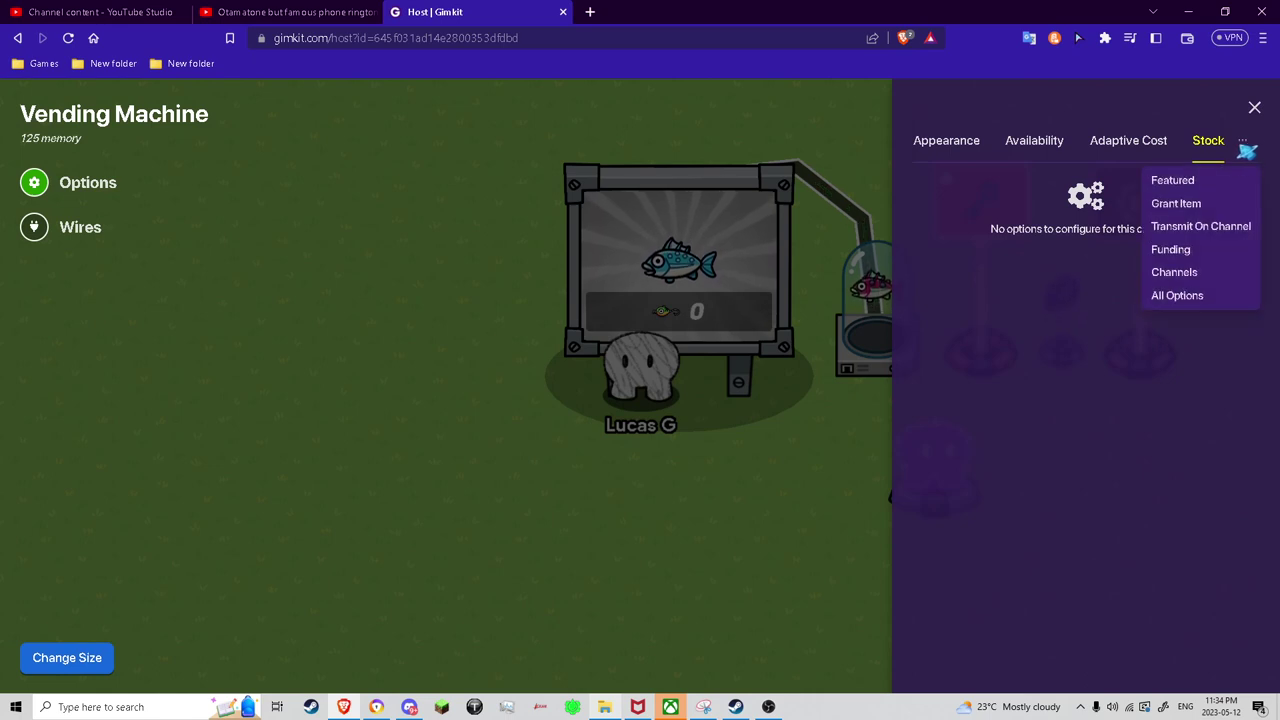
left_click(1210, 250)
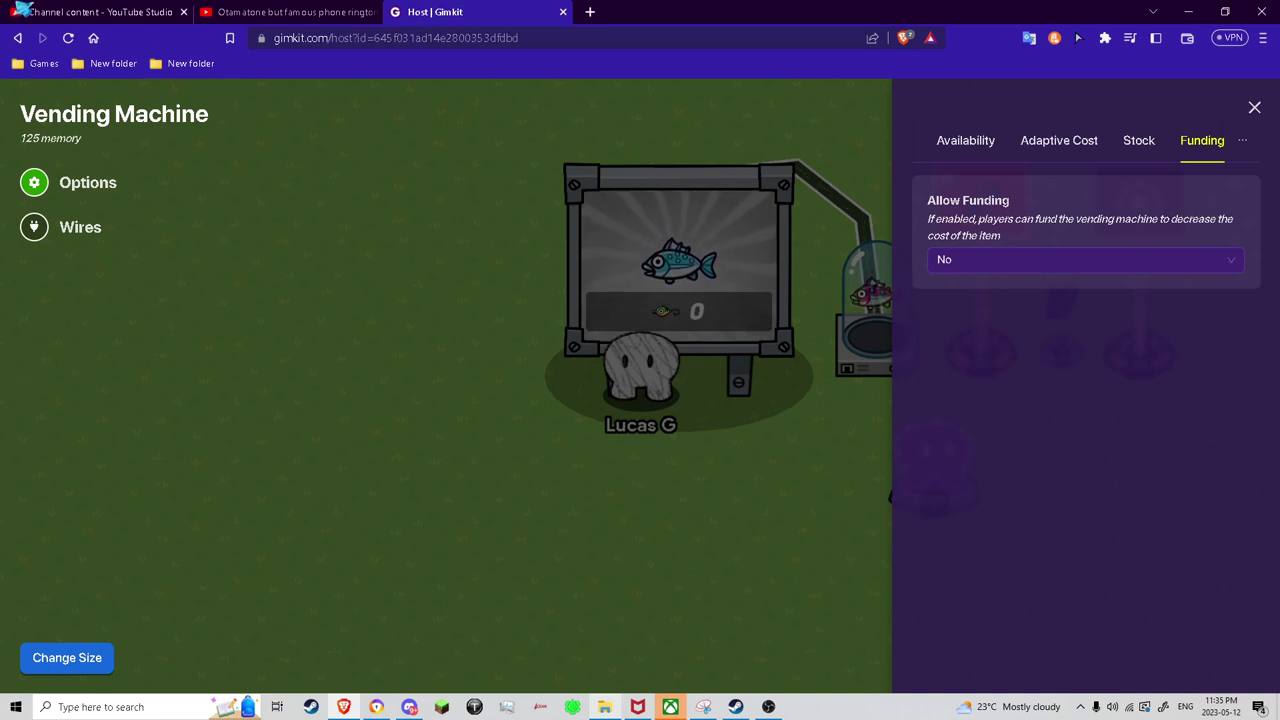
Step: Show all vending machine options, then open the Item Granter's settings
left_click(1242, 141)
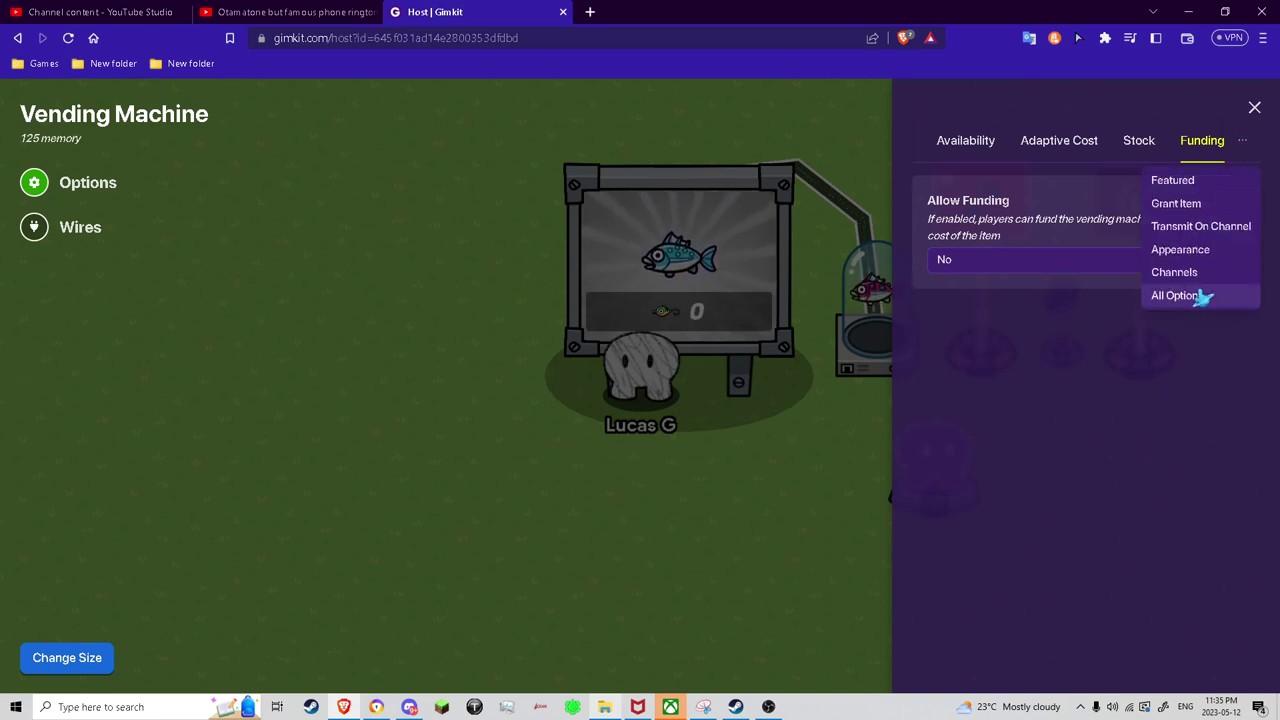
left_click(1198, 295)
scroll(1040, 406, "down", 15)
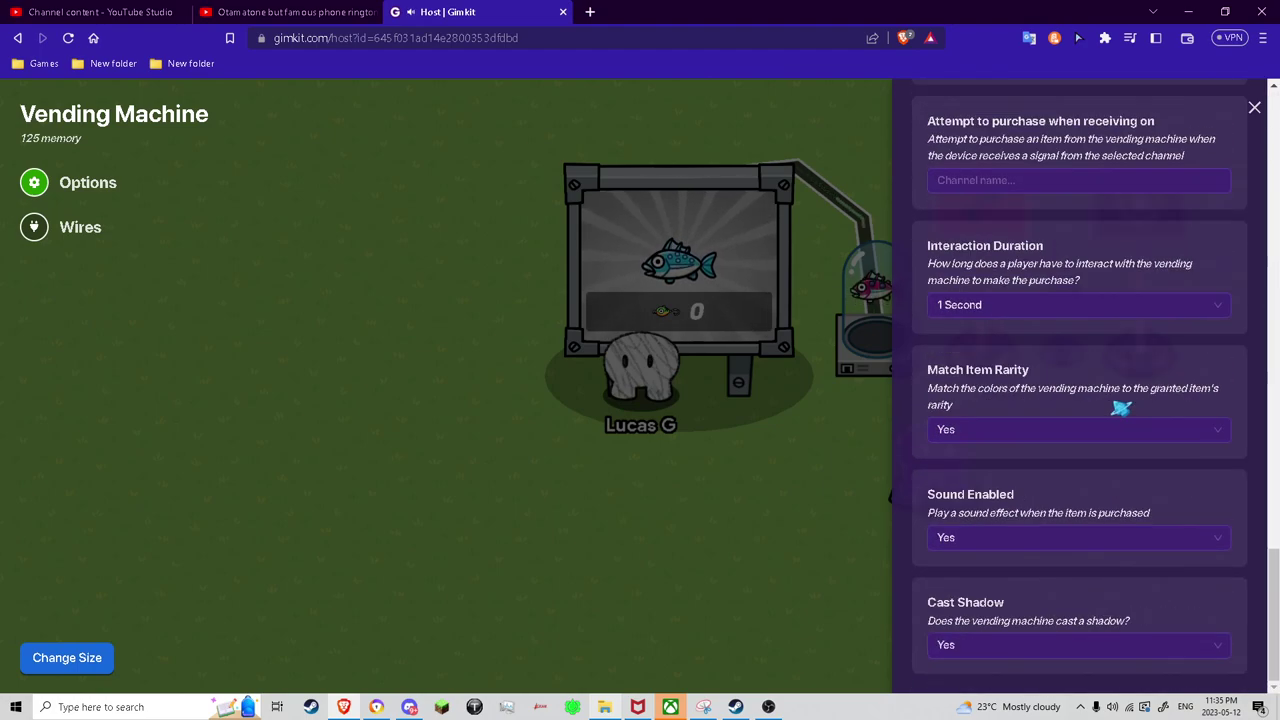
left_click(857, 371)
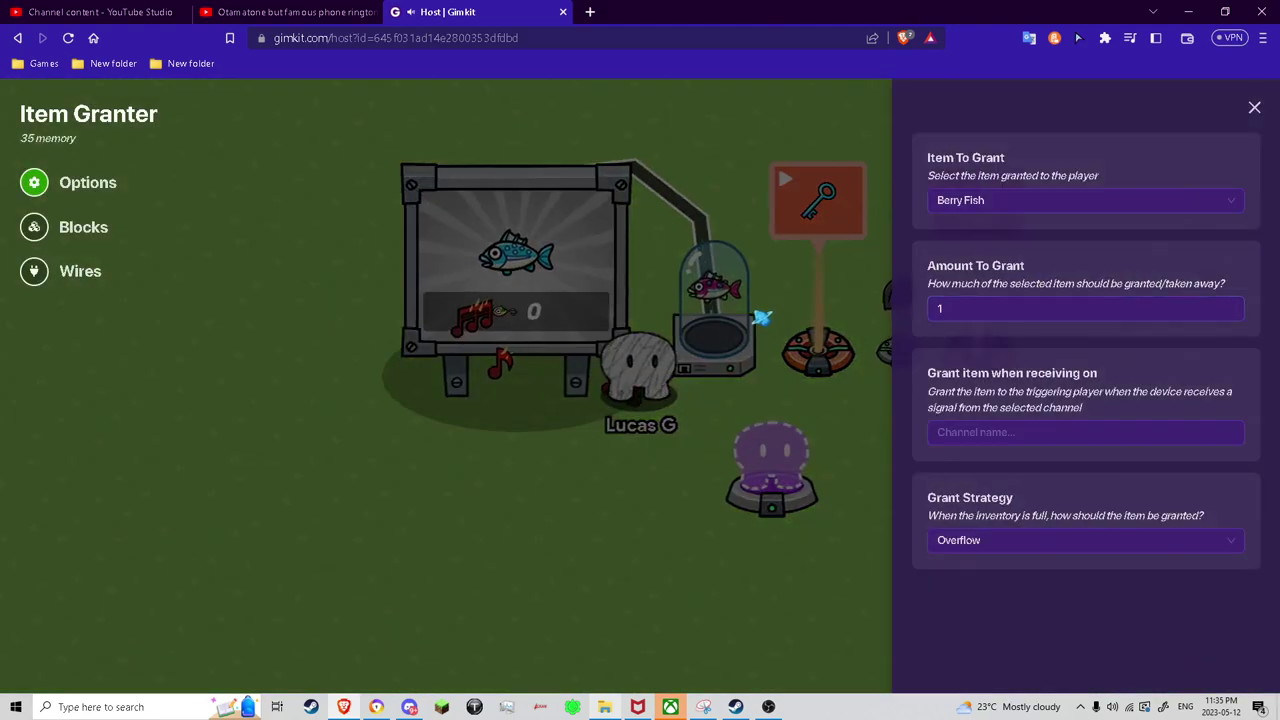
Step: Check the Starting Inventory device, then view all of the Black Seed Item Spawner's options
left_click(757, 314)
left_click(823, 205)
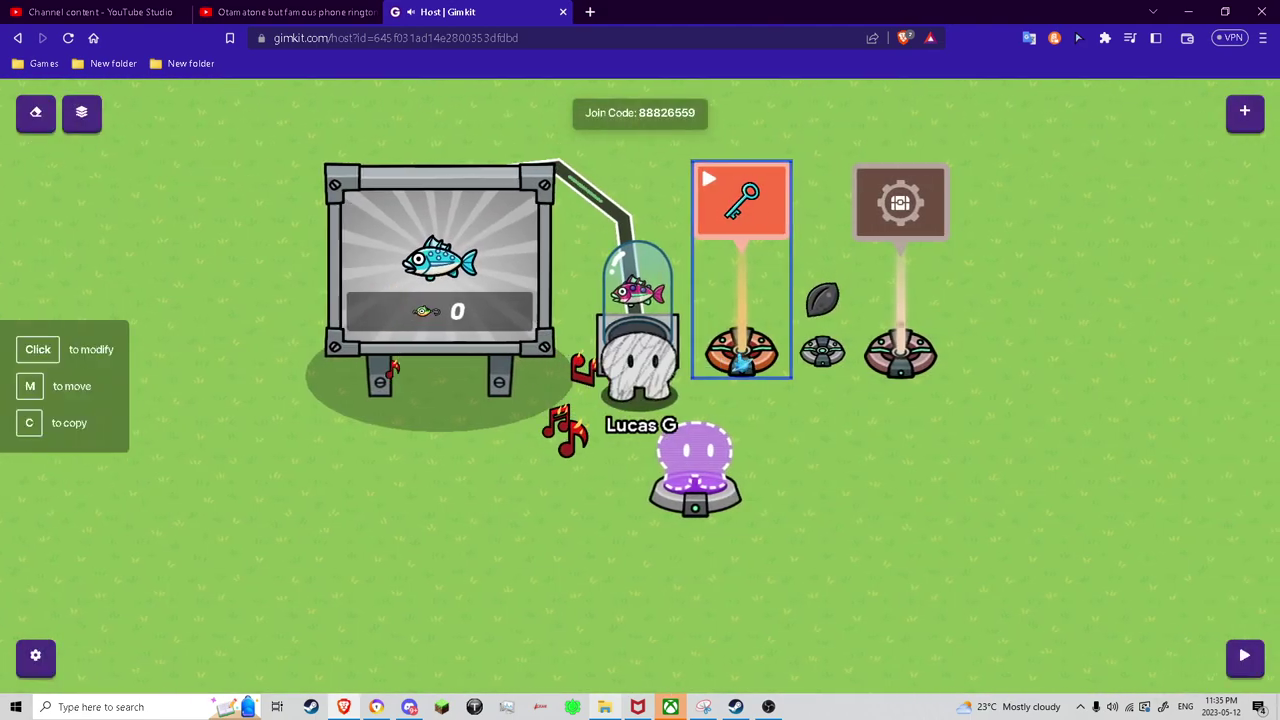
left_click(820, 348)
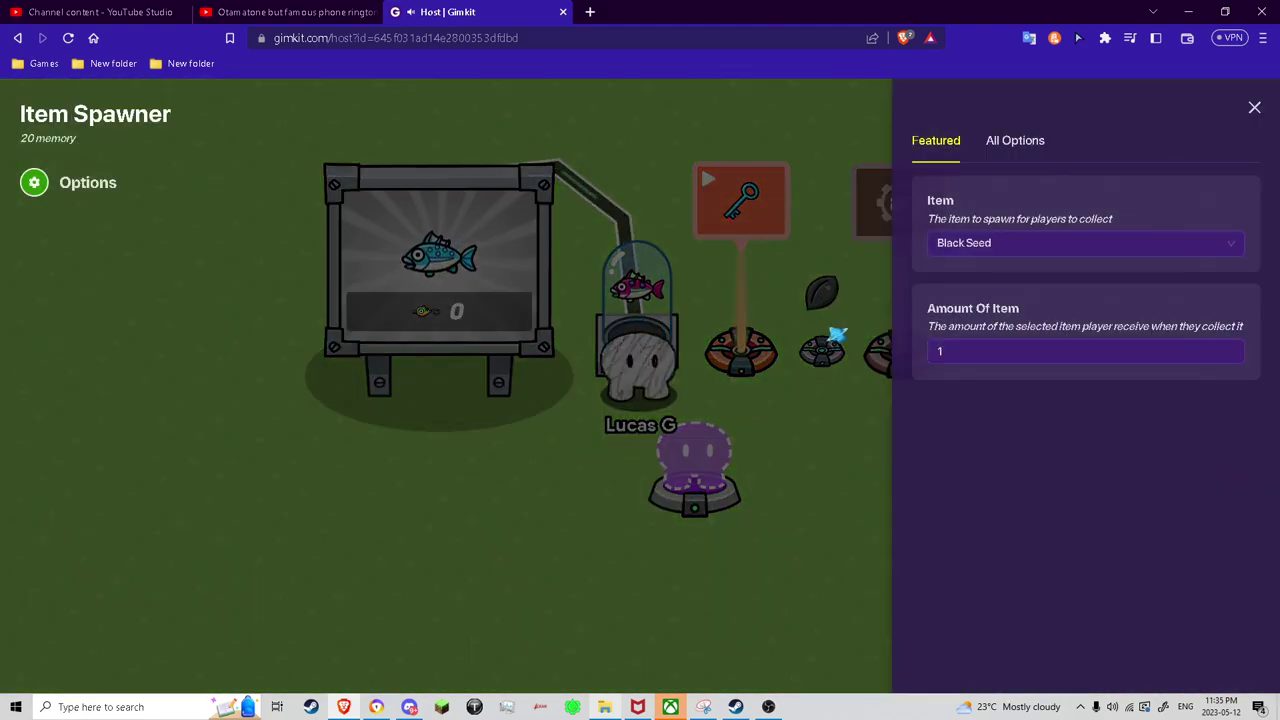
left_click(1030, 140)
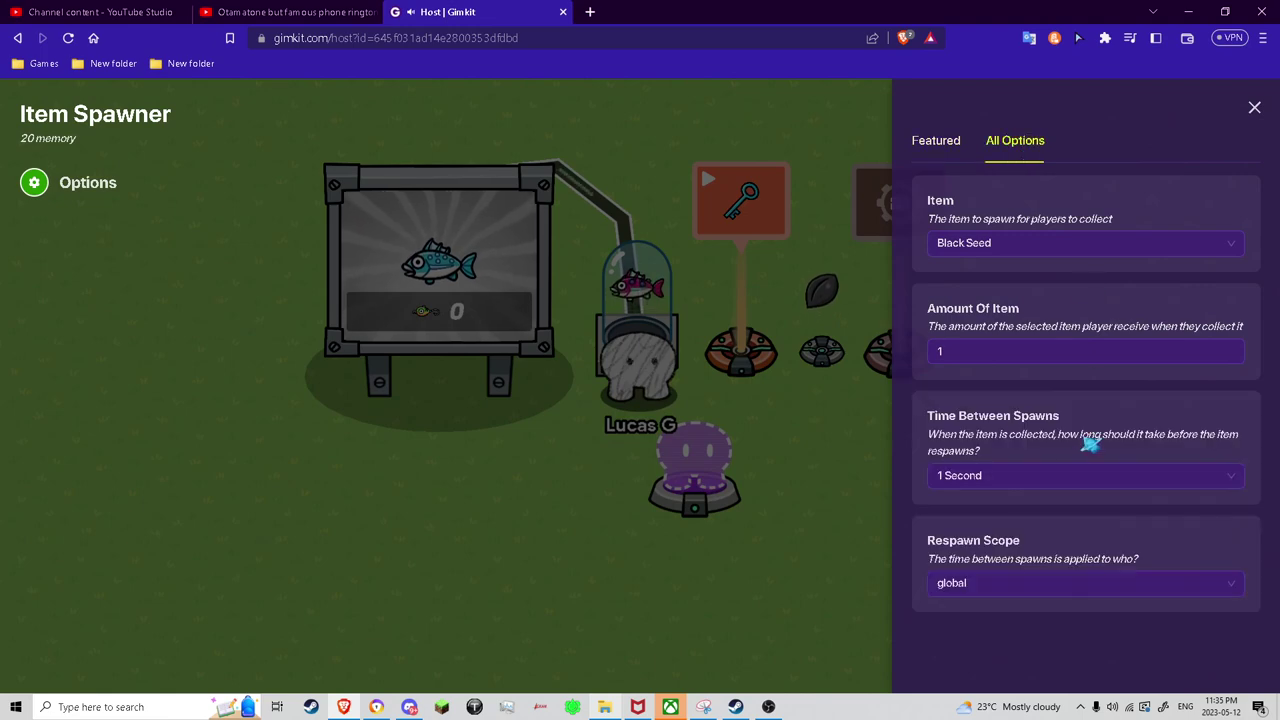
left_click(829, 500)
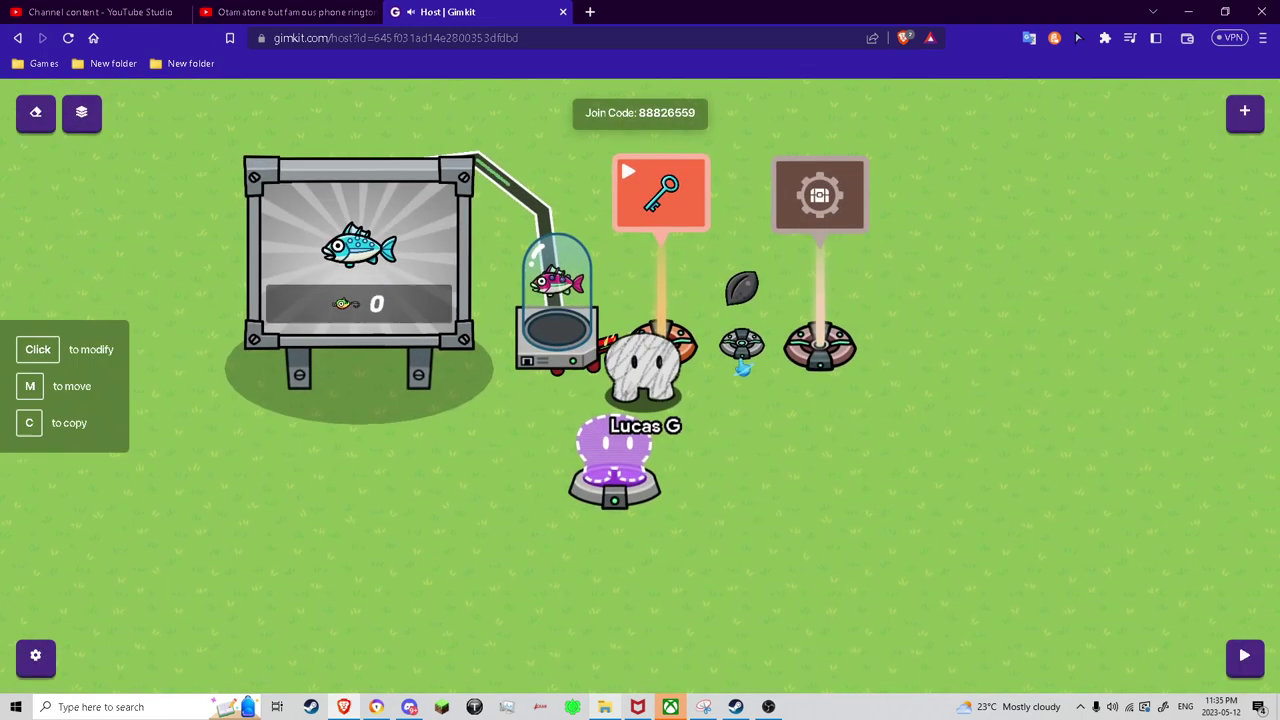
Step: Review the Item Spawner's Respawn Scope choices, then bring up the Inventory Item Manager's settings
left_click(740, 345)
left_click(803, 413)
left_click(738, 345)
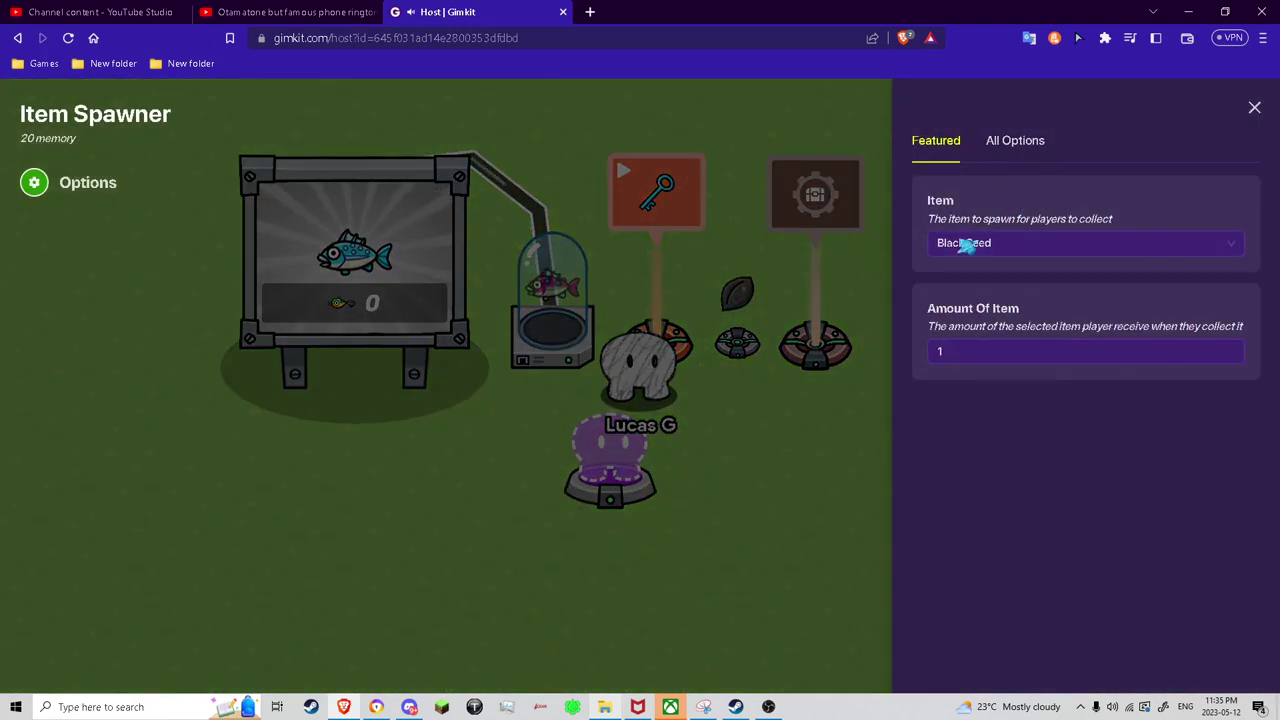
left_click(1013, 140)
left_click(1085, 580)
left_click(786, 497)
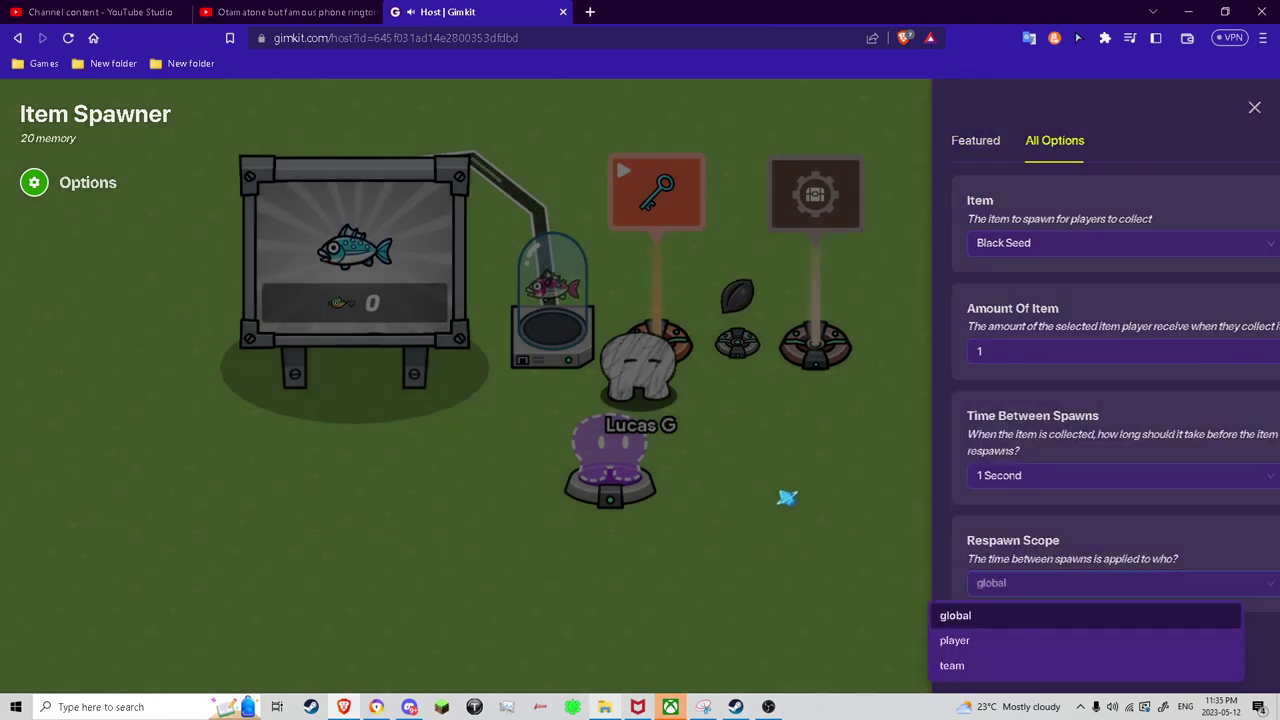
left_click(739, 335)
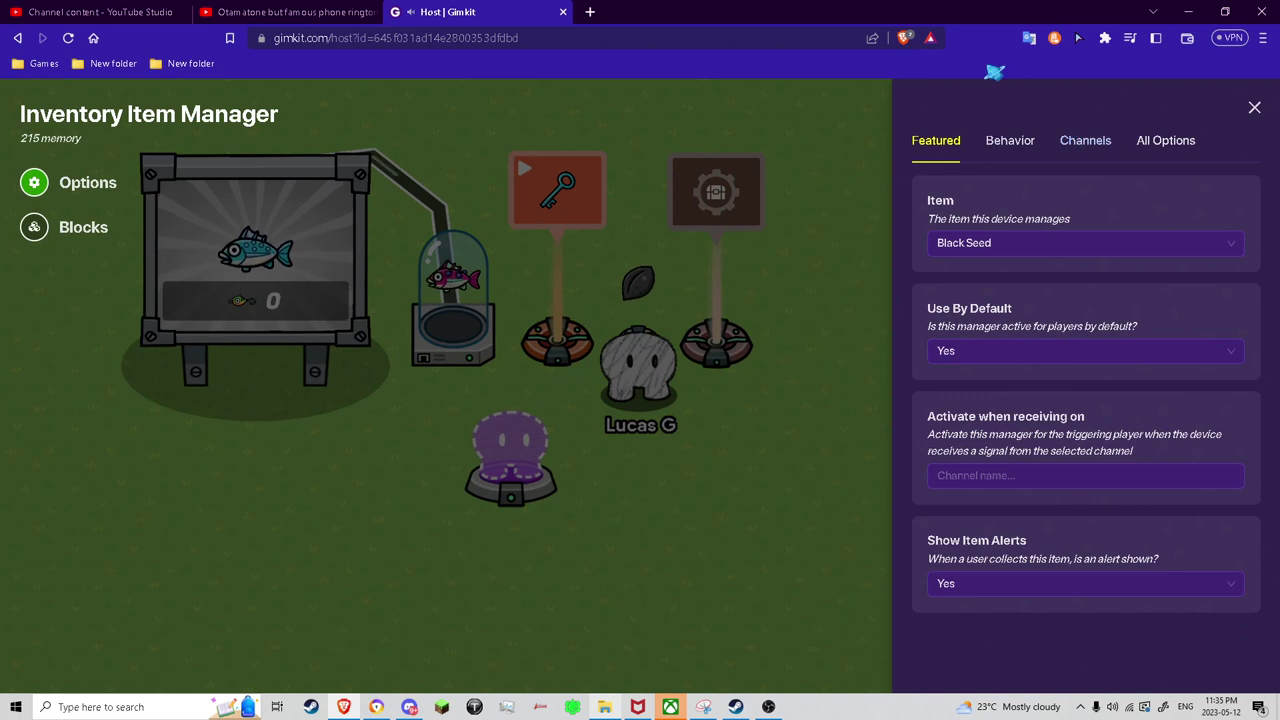
left_click(1072, 142)
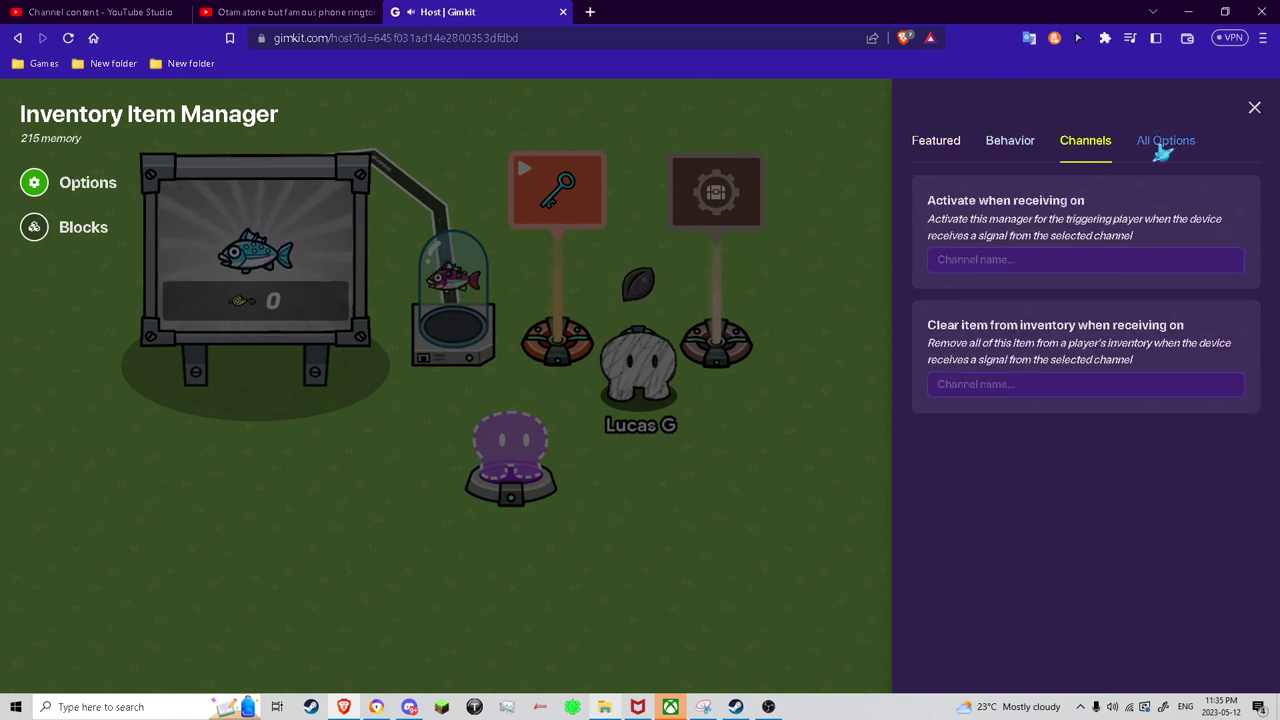
left_click(1162, 148)
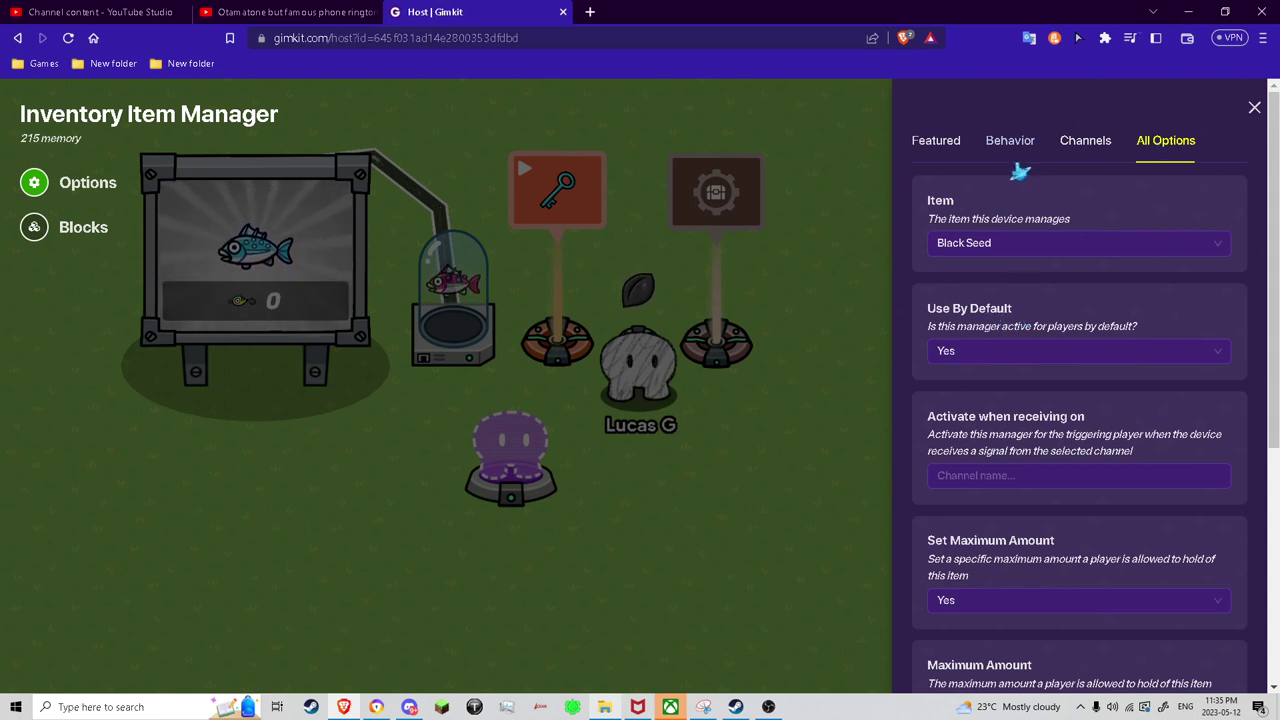
scroll(1030, 345, "down", 4)
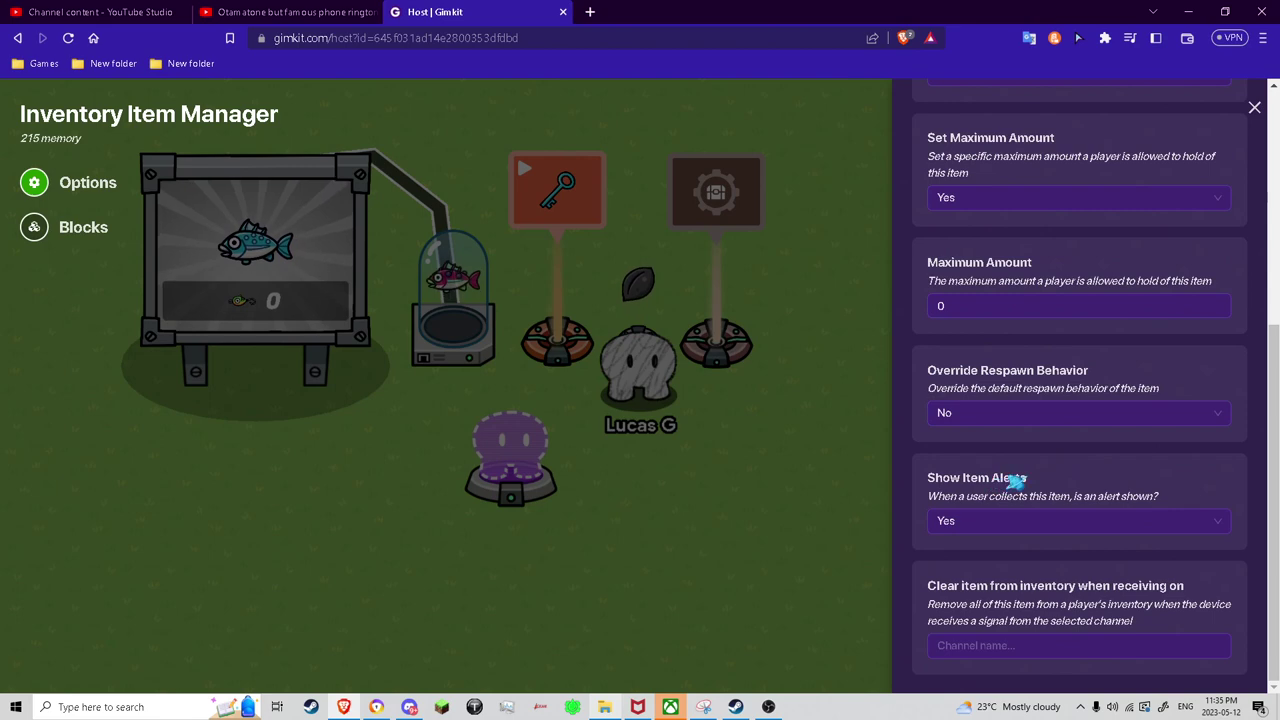
scroll(1050, 490, "up", 5)
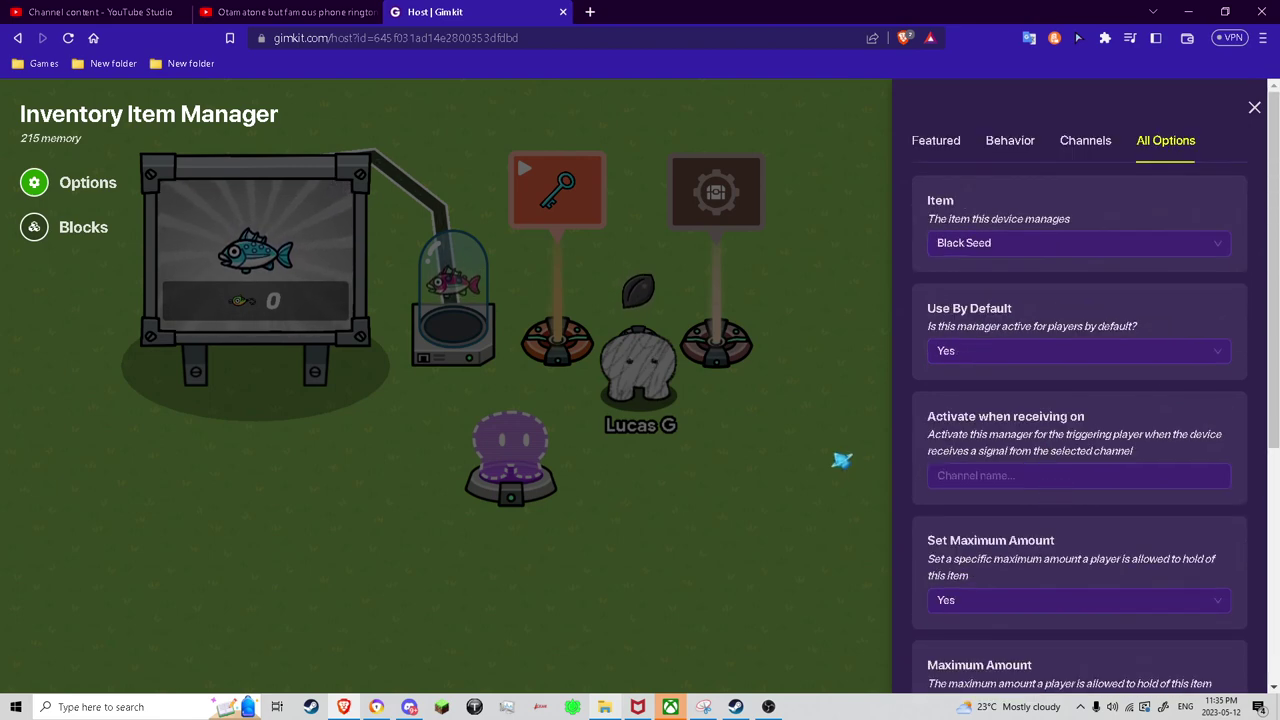
left_click(662, 430)
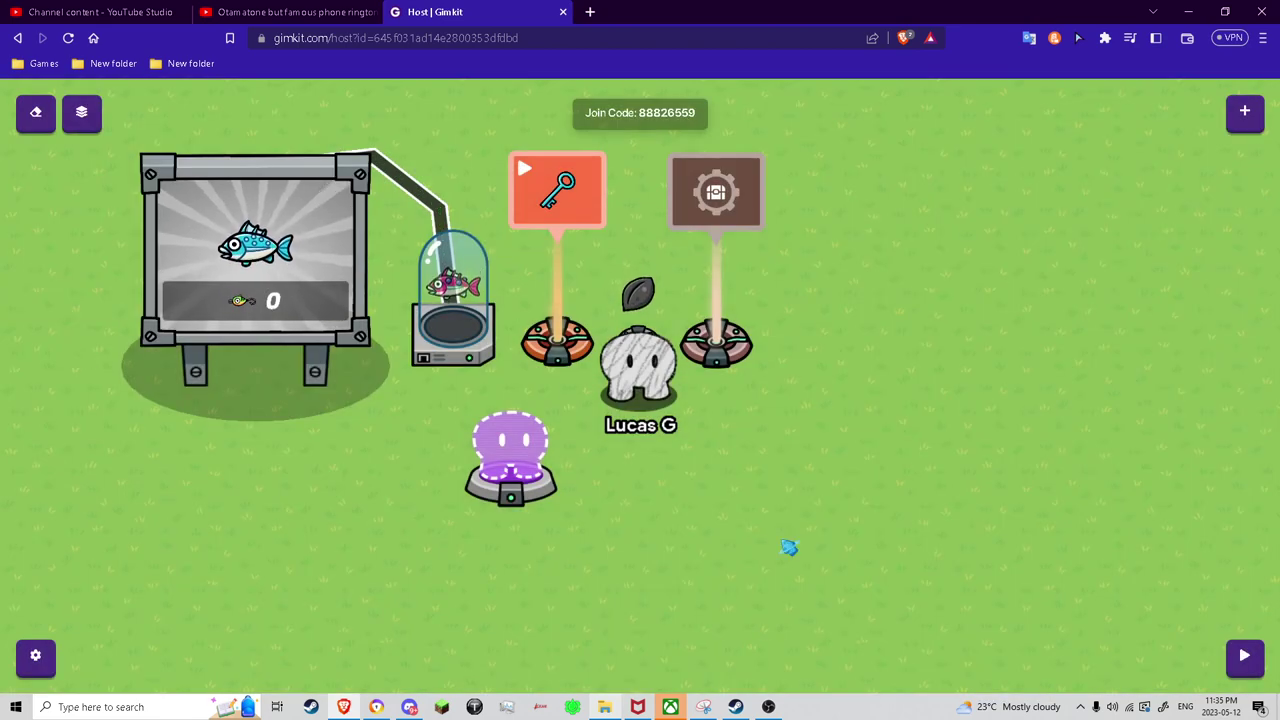